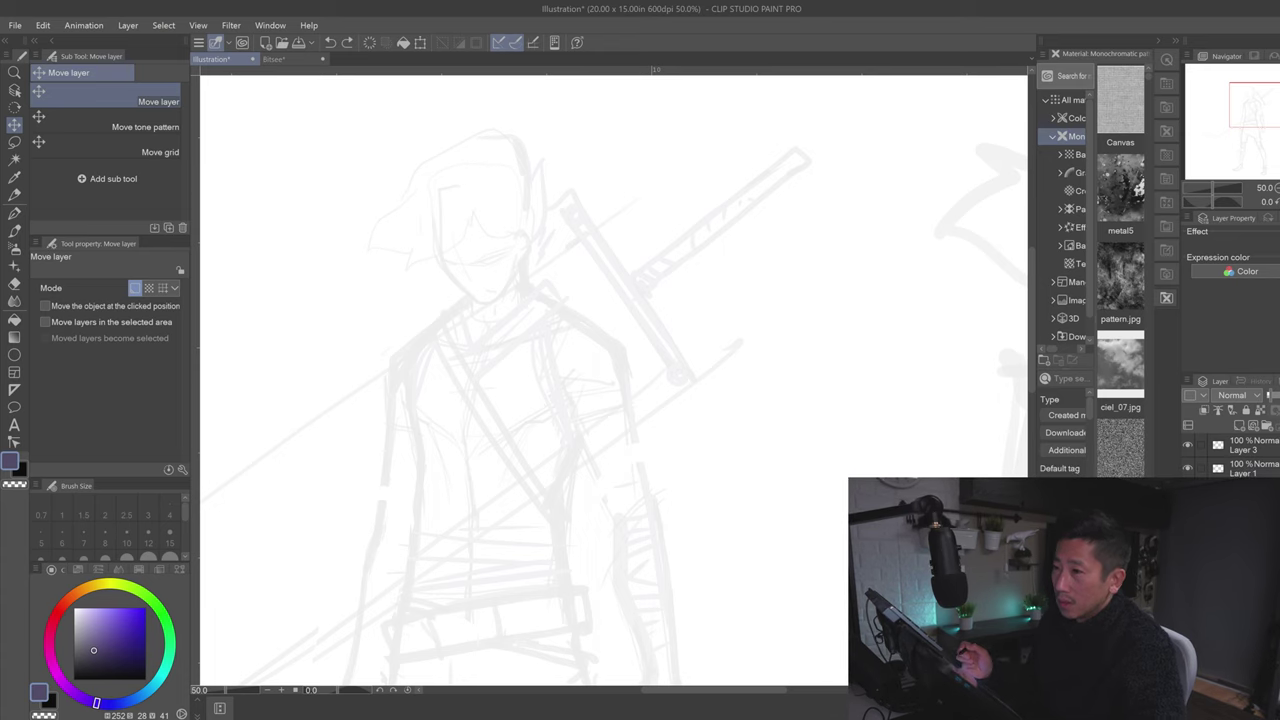
# Step: Make Layer 1 the drawing layer and pick the Darker pencil with a darker muted violet colour (252, 28, 29)
pyautogui.click(618, 376)
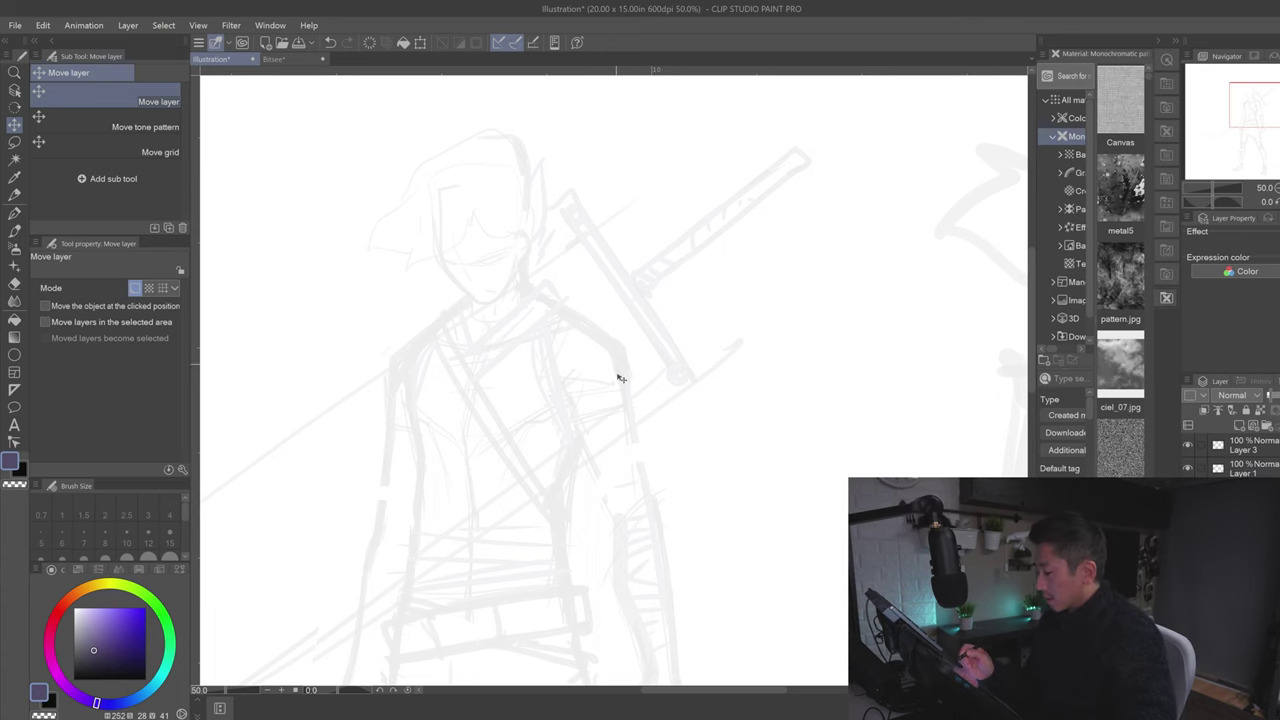
pyautogui.scroll(-2, 630, 375)
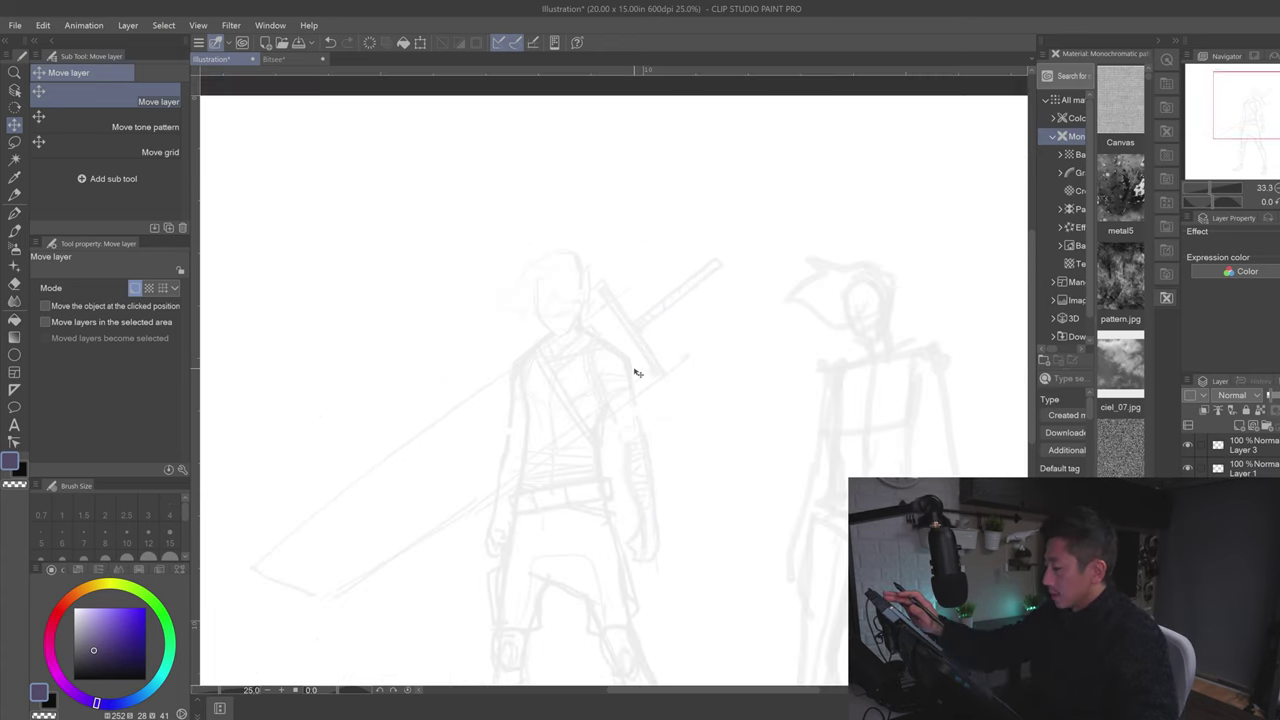
pyautogui.moveTo(691, 474); pyautogui.dragTo(547, 391)
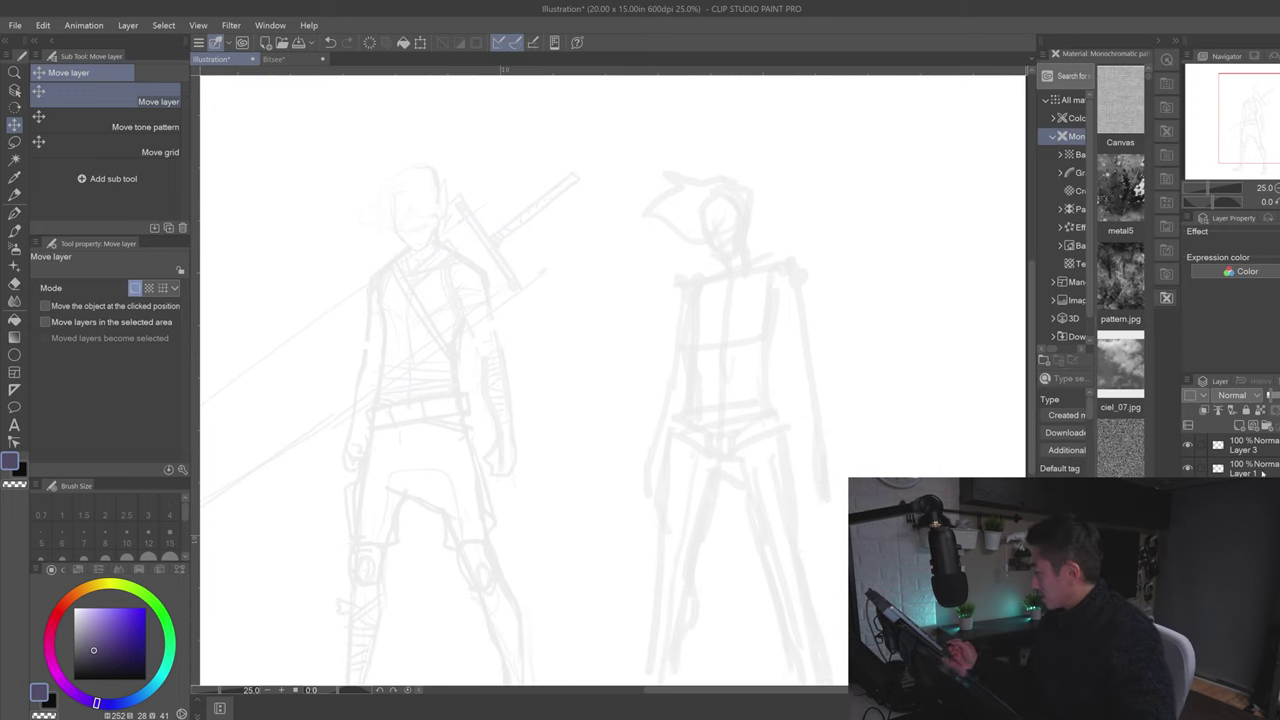
pyautogui.click(1261, 473)
pyautogui.click(1188, 468)
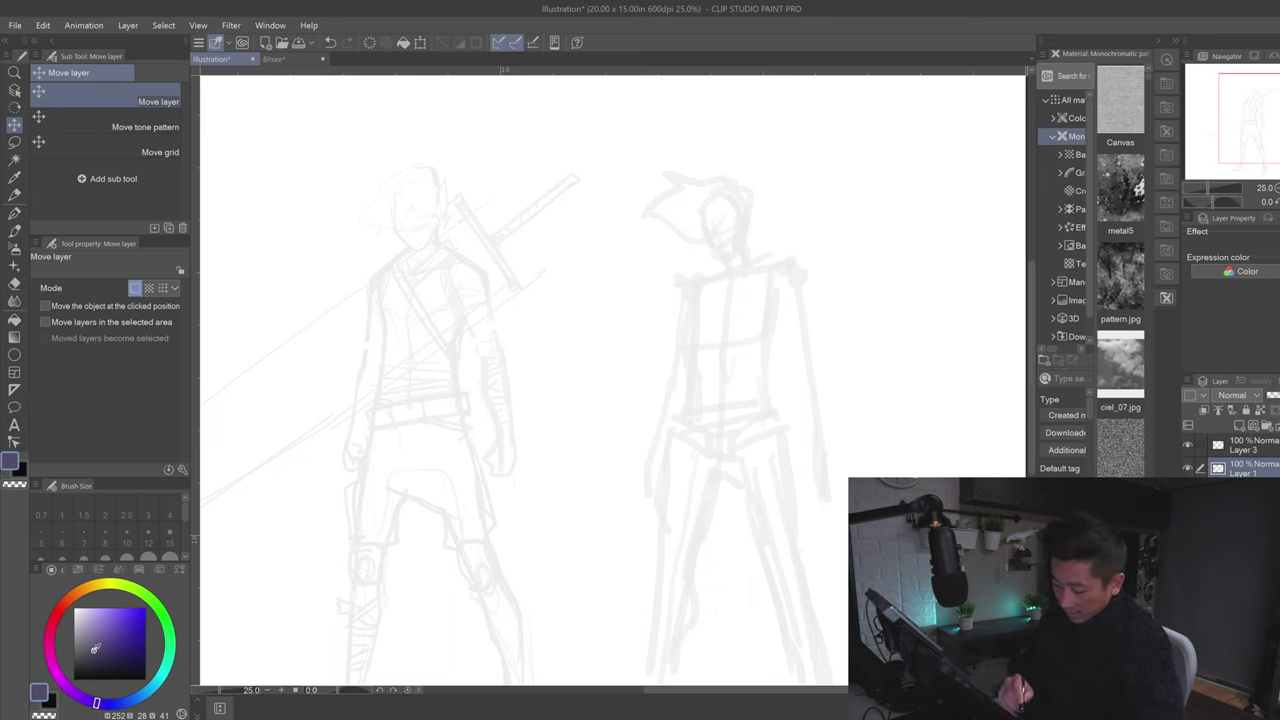
pyautogui.click(93, 657)
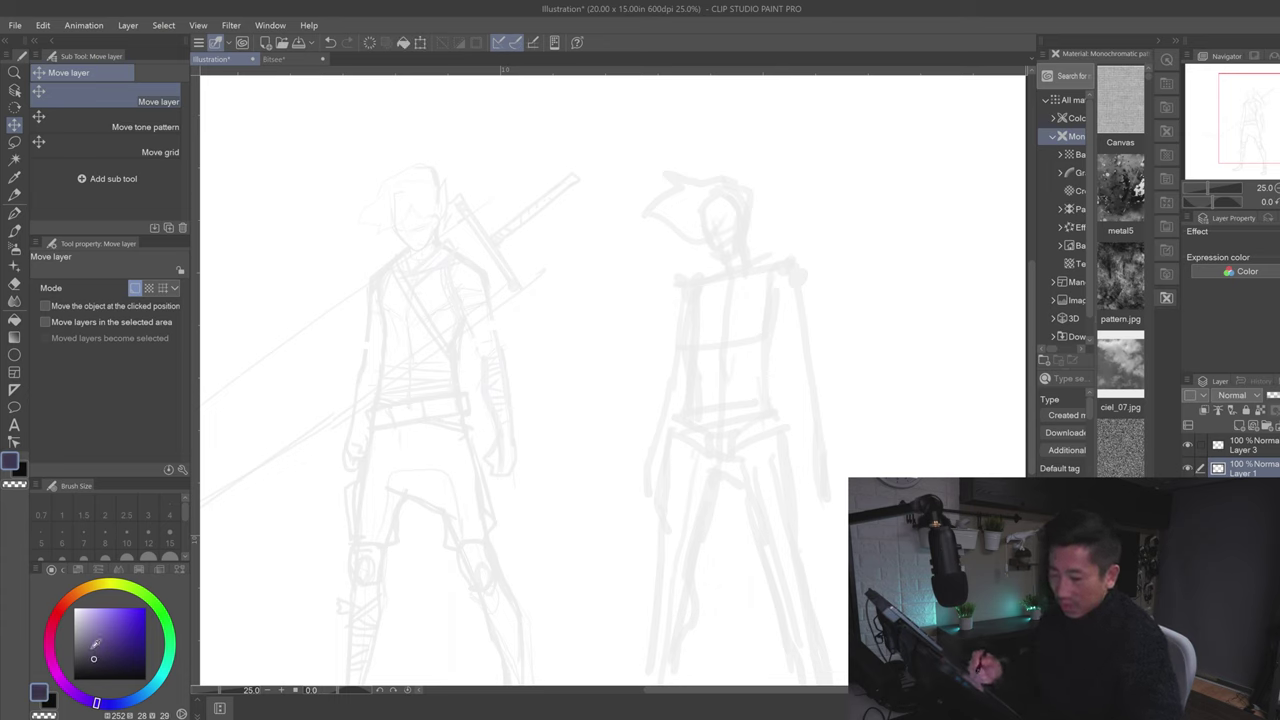
pyautogui.press('p')
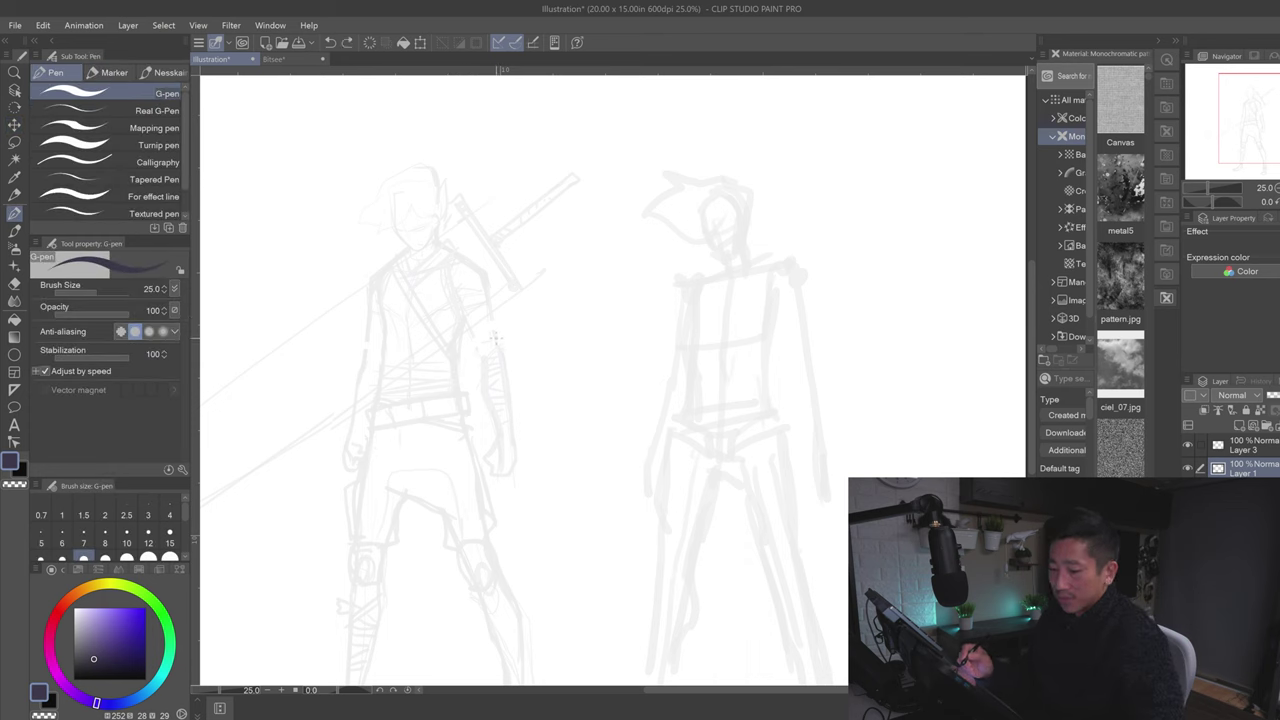
pyautogui.press('p')
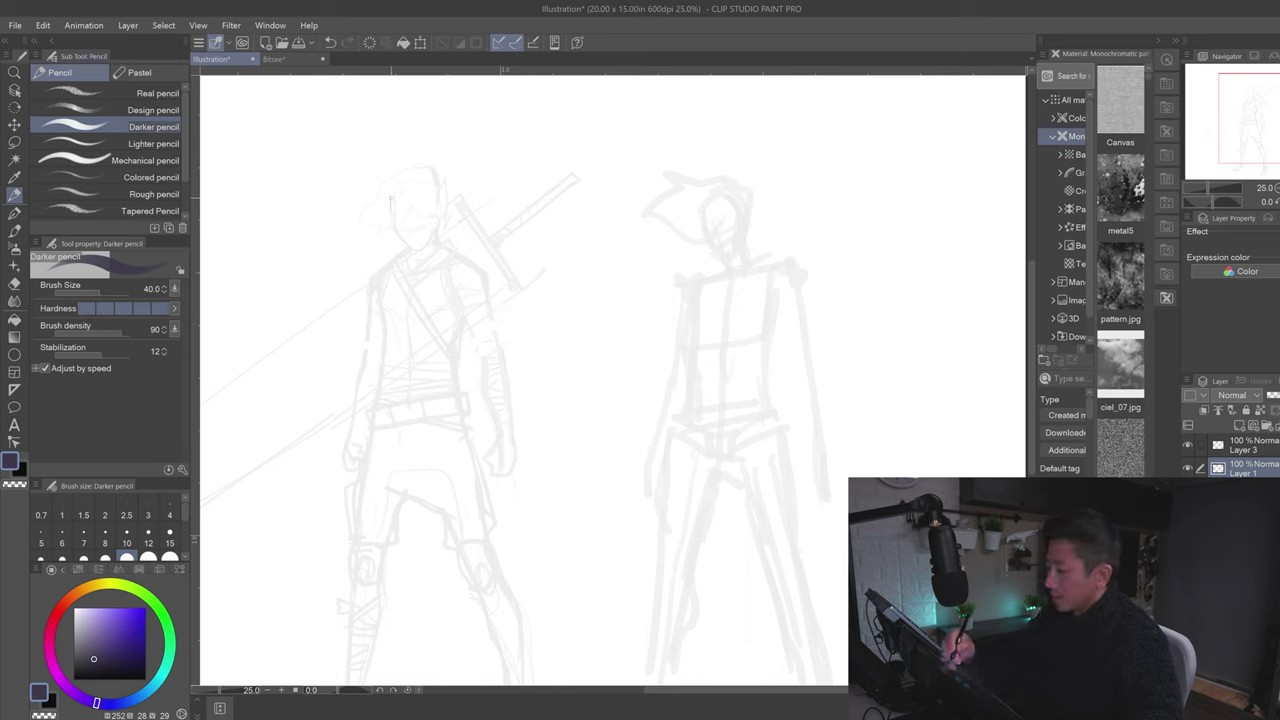
# Step: Draw the swordsman's rounded skull outline and short angled brow lines over the faint sketch
pyautogui.moveTo(390, 219)
pyautogui.mouseDown()
pyautogui.moveTo(390, 202)
pyautogui.moveTo(393, 229)
pyautogui.mouseUp()
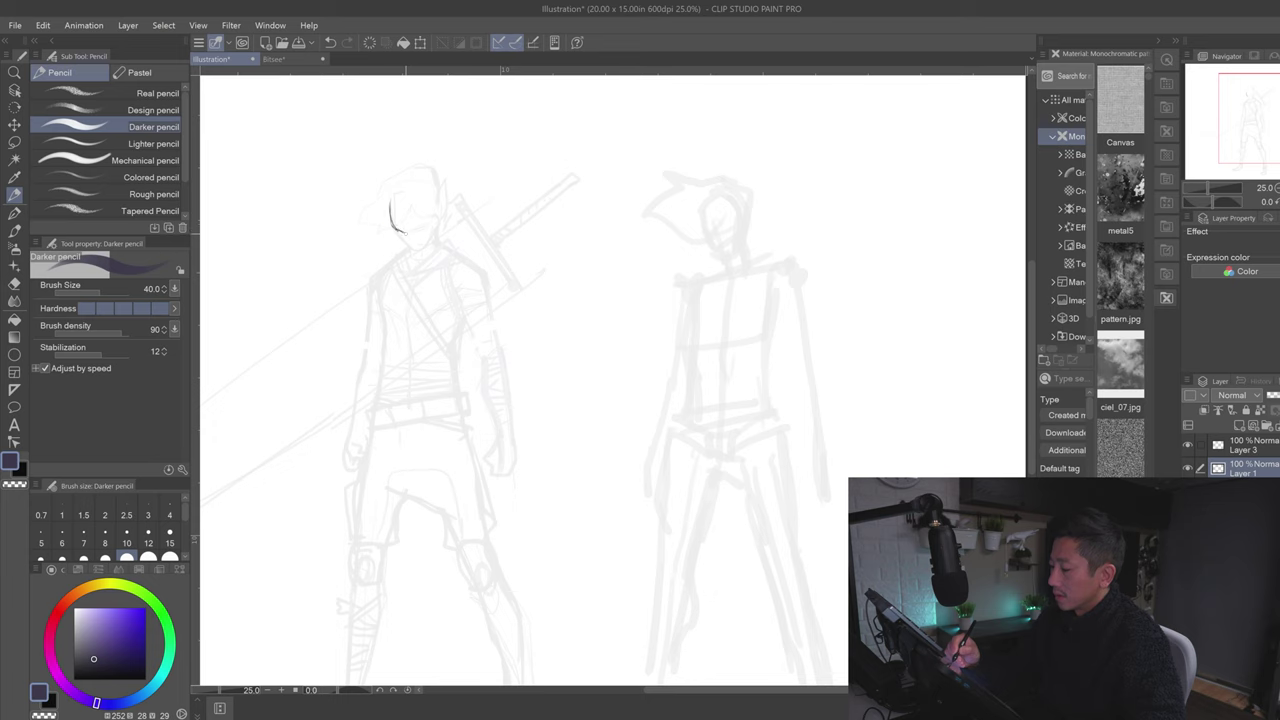
pyautogui.moveTo(414, 225); pyautogui.dragTo(430, 231)
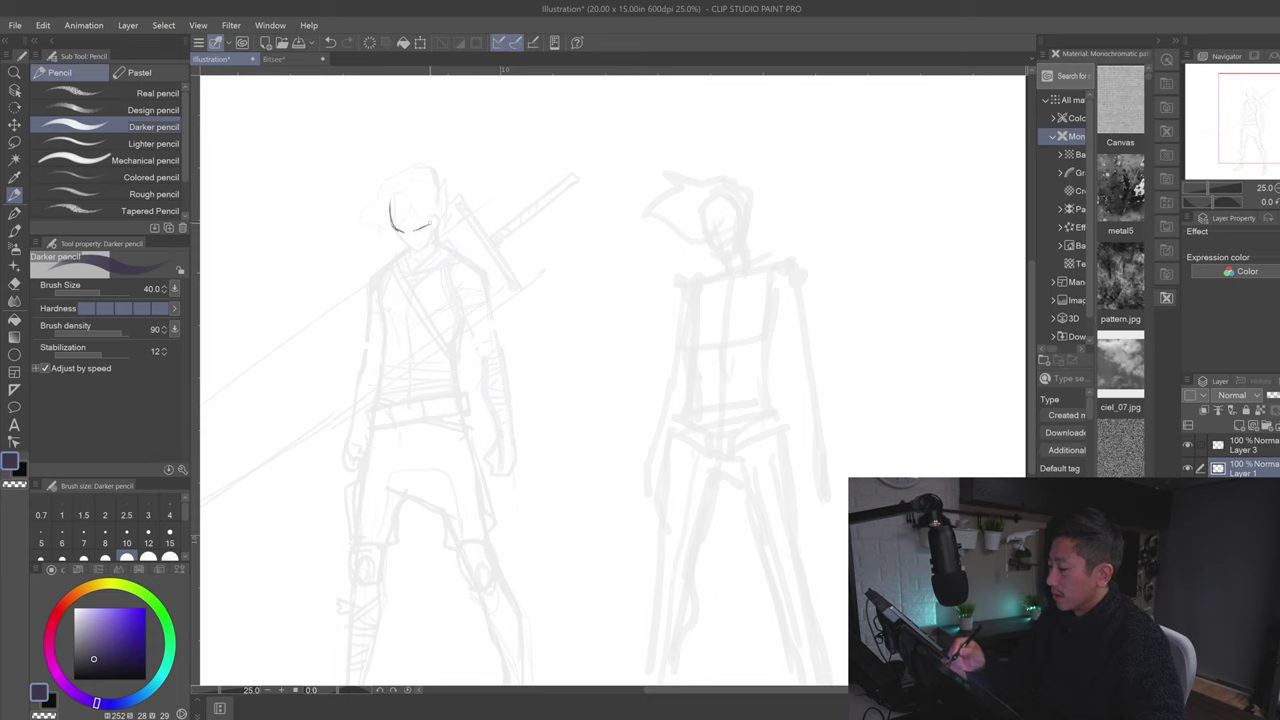
pyautogui.moveTo(401, 189)
pyautogui.mouseDown()
pyautogui.moveTo(390, 205)
pyautogui.moveTo(412, 181)
pyautogui.mouseUp()
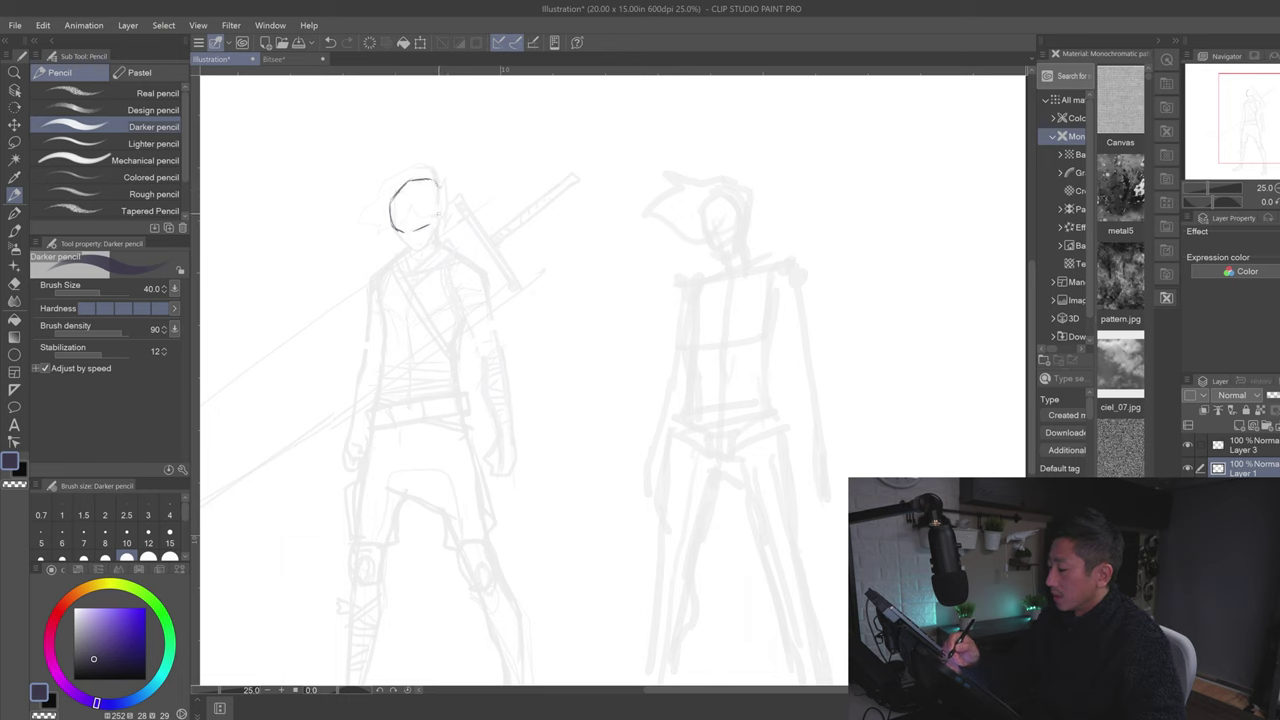
pyautogui.moveTo(392, 225); pyautogui.dragTo(401, 233)
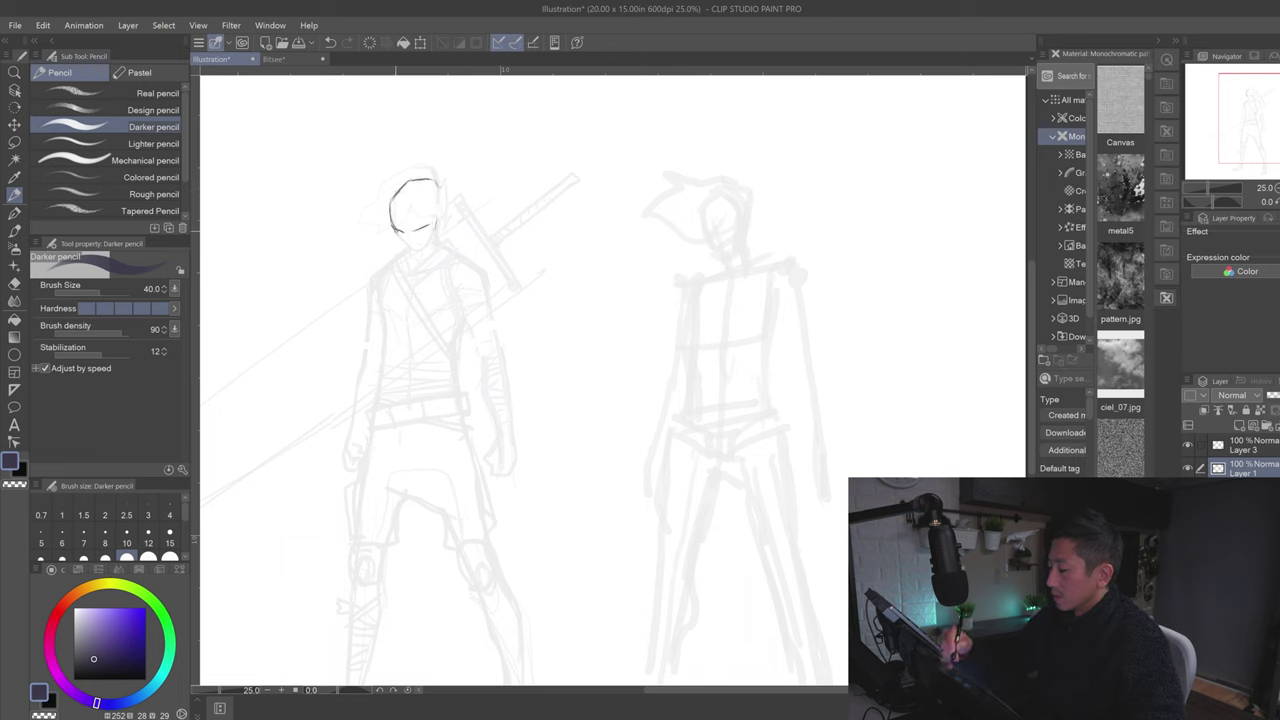
pyautogui.hotkey('ctrl', 'z')
pyautogui.hotkey('ctrl', 'z')
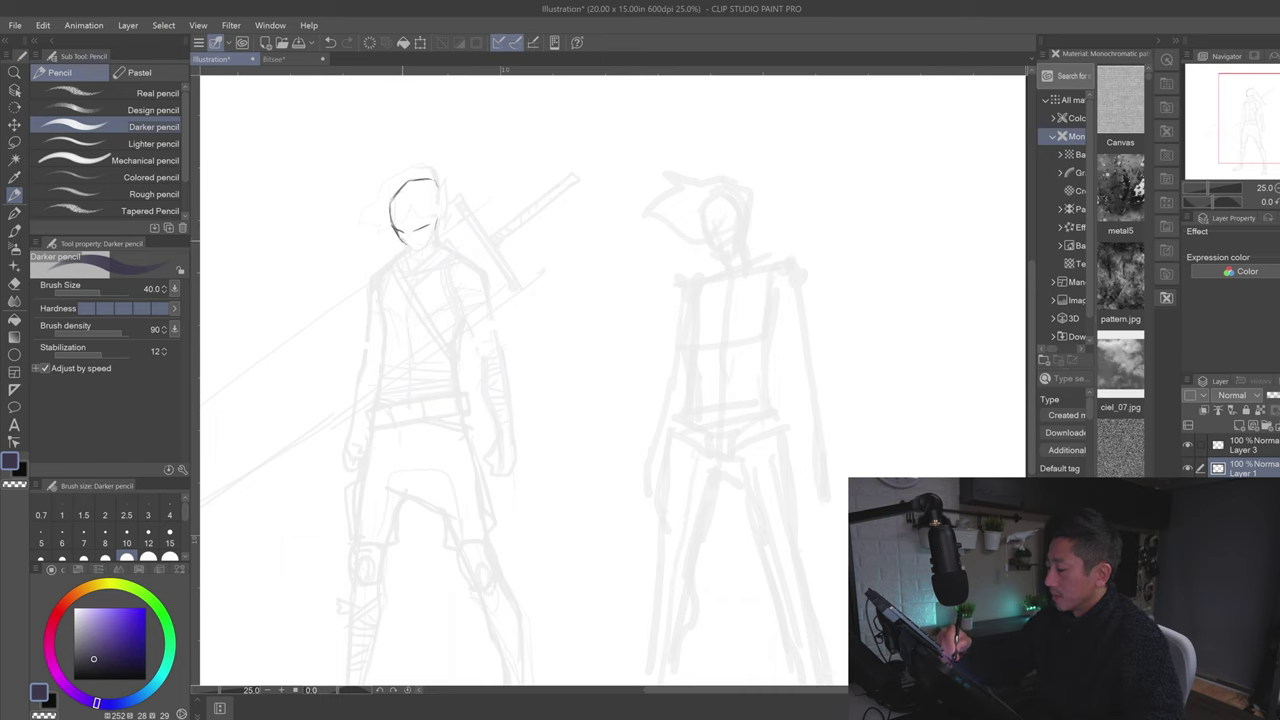
# Step: Draw the swordsman's cheek and jaw lines down to a pointed chin, and add the ear
pyautogui.hotkey('ctrl', 'z')
pyautogui.moveTo(416, 252); pyautogui.dragTo(431, 240)
pyautogui.hotkey('ctrl', 'z')
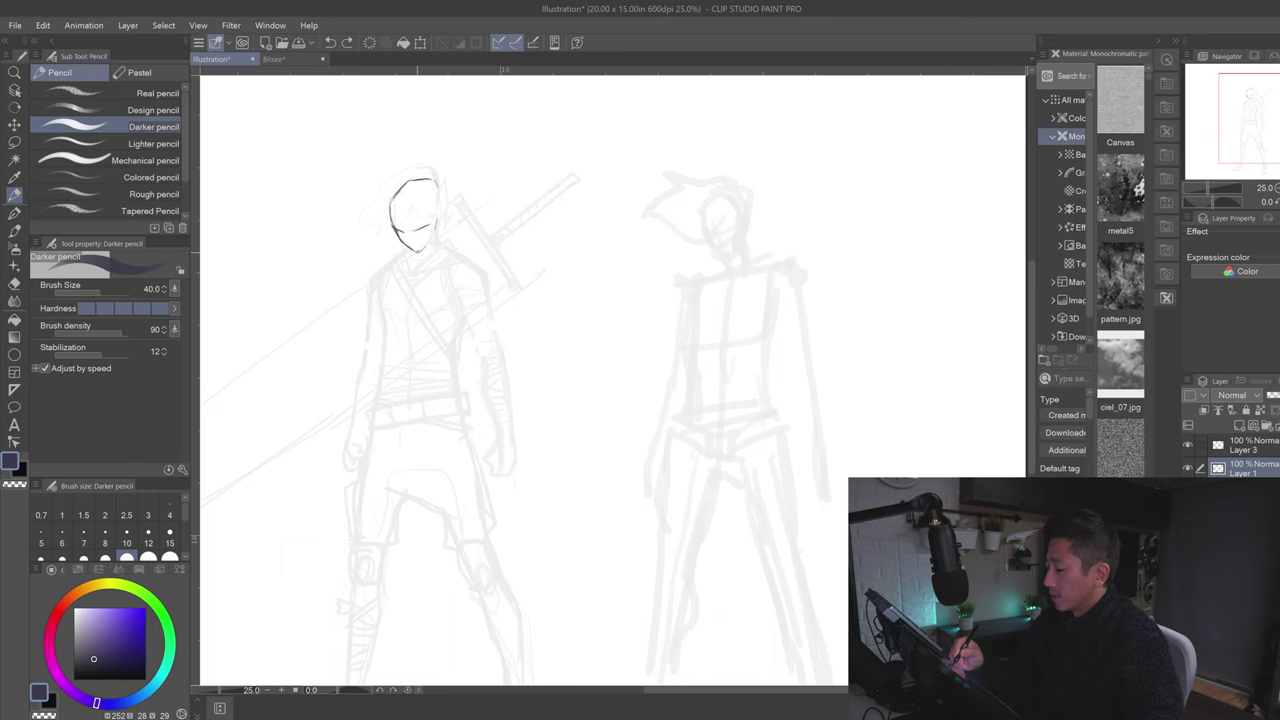
pyautogui.hotkey('ctrl', 'y')
pyautogui.moveTo(436, 218); pyautogui.dragTo(433, 239)
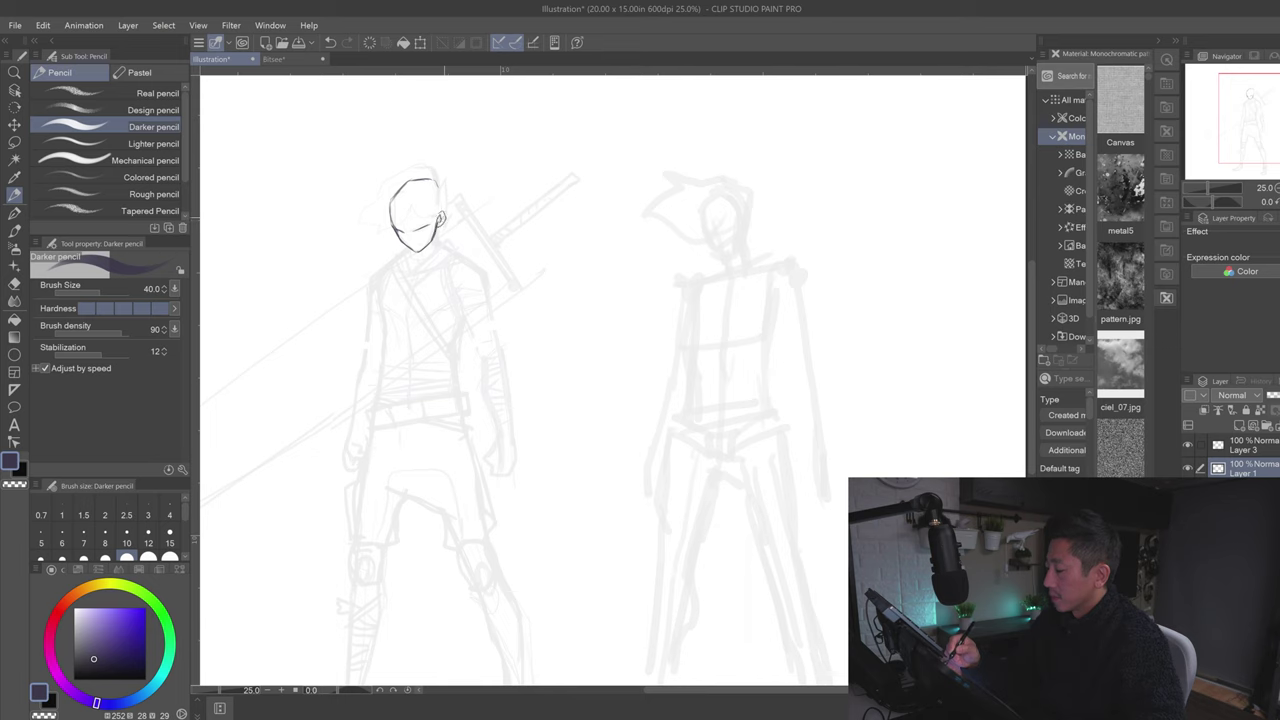
pyautogui.hotkey('ctrl', 'z')
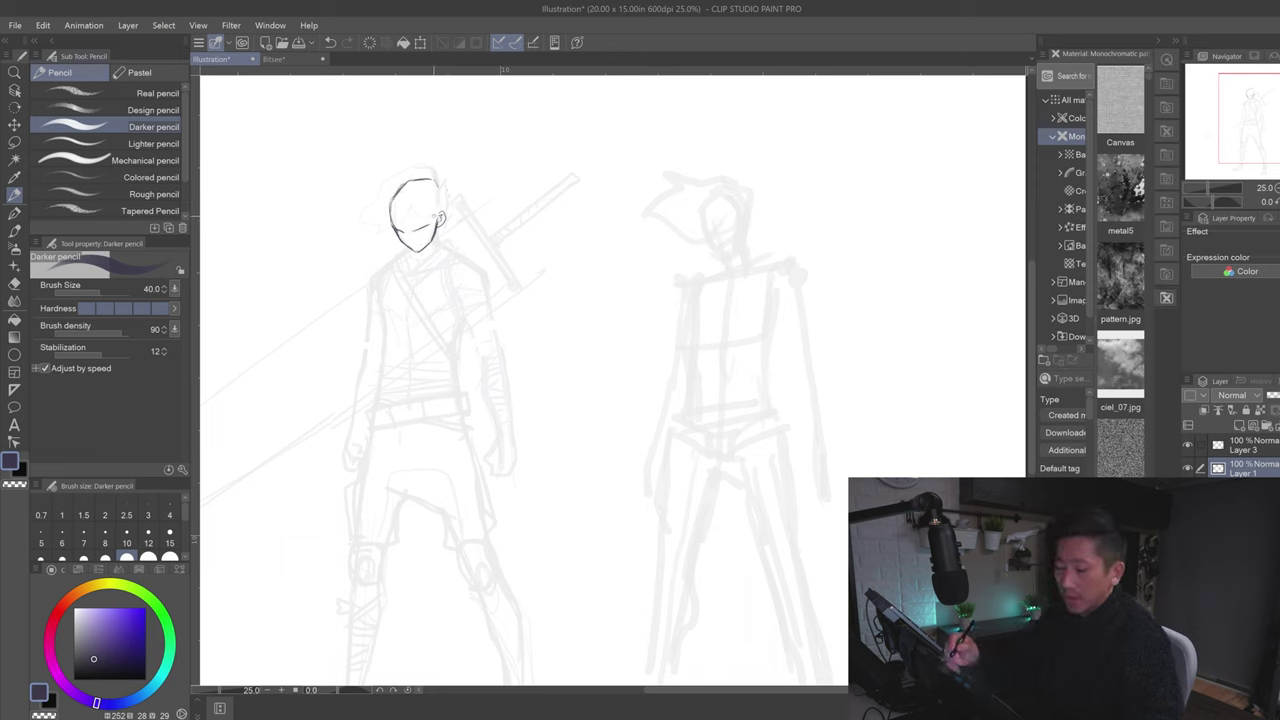
# Step: Lasso the brow lines on the face, adjust them with a Scale/Rotate transform, and deselect
pyautogui.press('m')
pyautogui.moveTo(433, 214)
pyautogui.mouseDown()
pyautogui.moveTo(388, 217)
pyautogui.moveTo(406, 236)
pyautogui.moveTo(436, 215)
pyautogui.mouseUp()
pyautogui.click(464, 259)
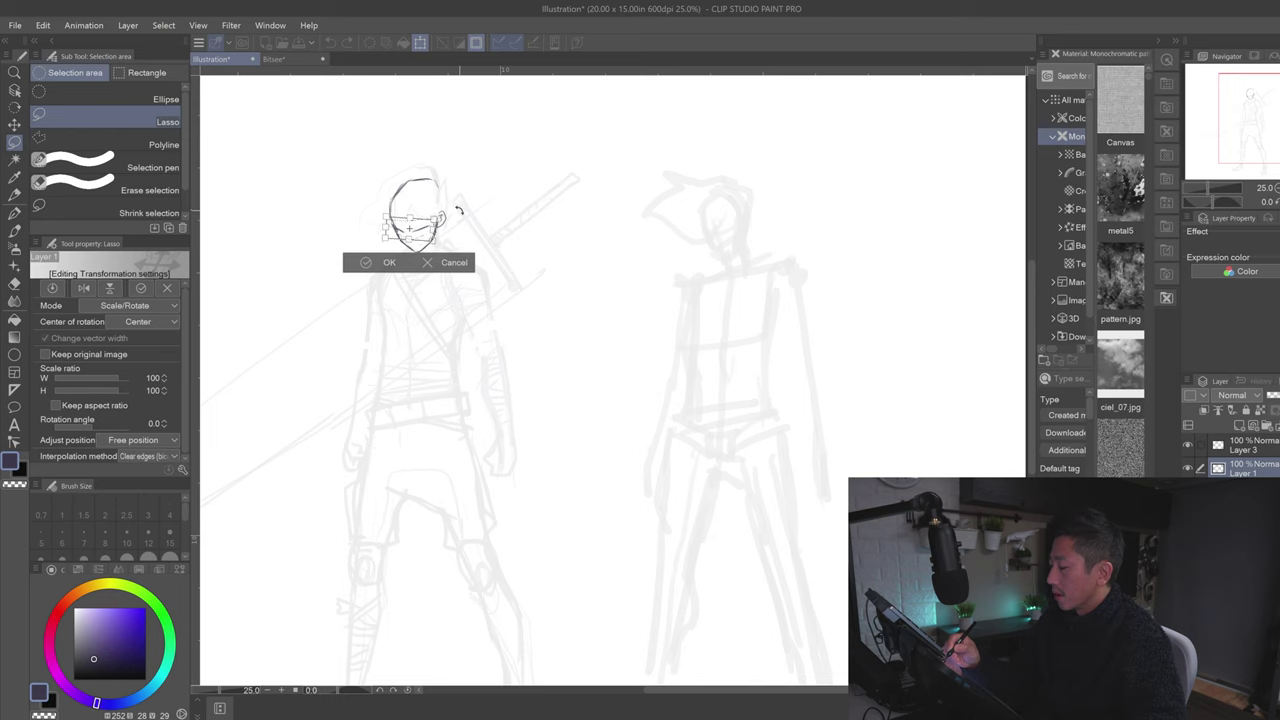
pyautogui.click(372, 263)
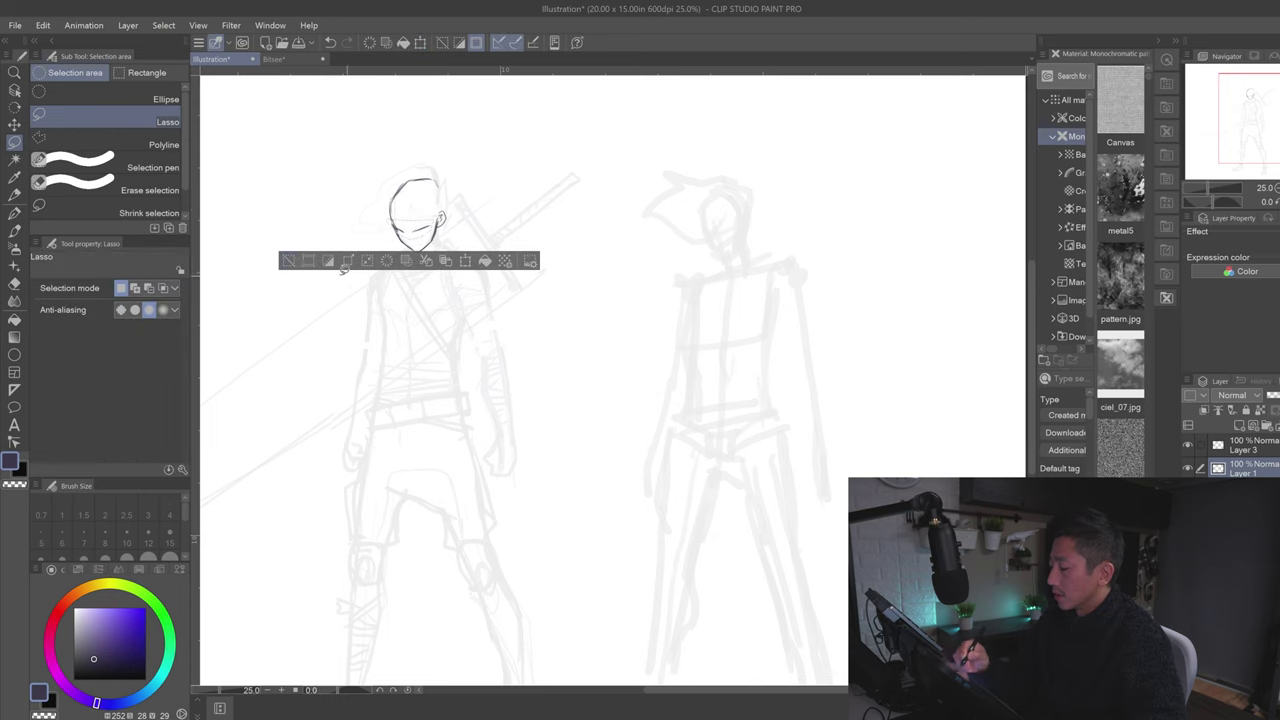
pyautogui.click(295, 264)
# Step: Reinforce the head outline with the Darker pencil and draw the neck and collarbones beneath the chin
pyautogui.press('p')
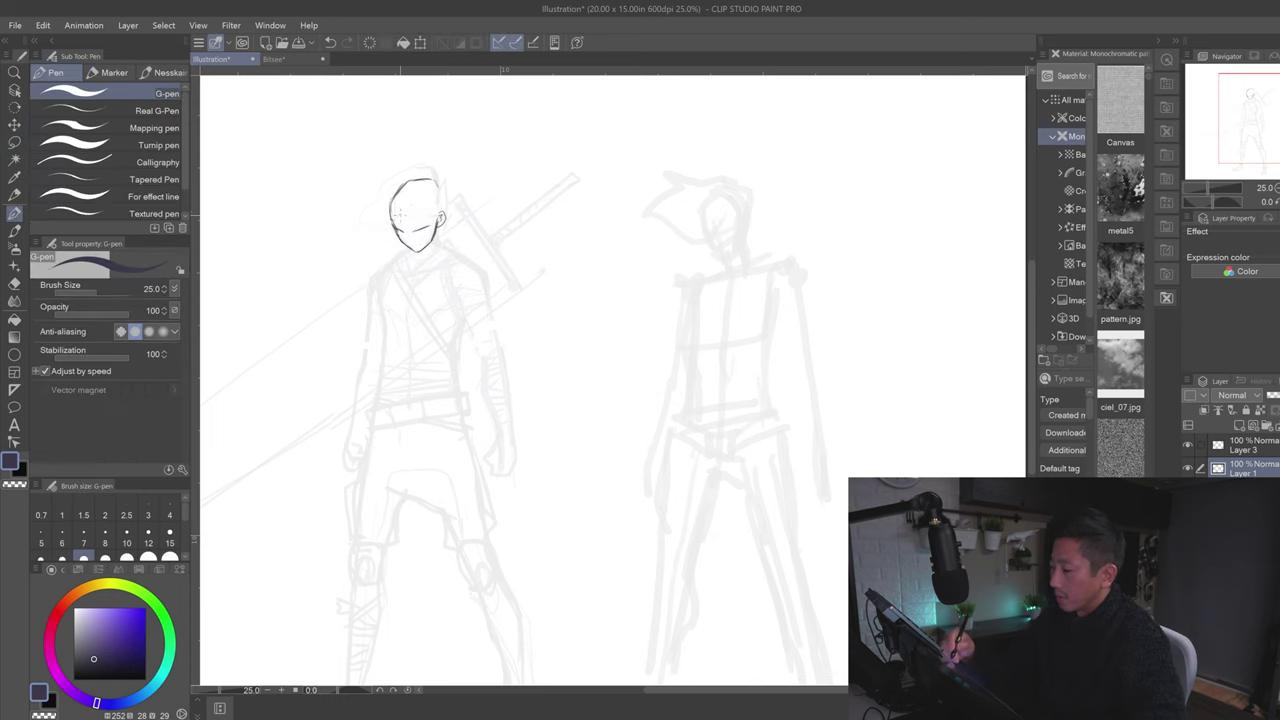
pyautogui.press('p')
pyautogui.moveTo(394, 204); pyautogui.dragTo(392, 223)
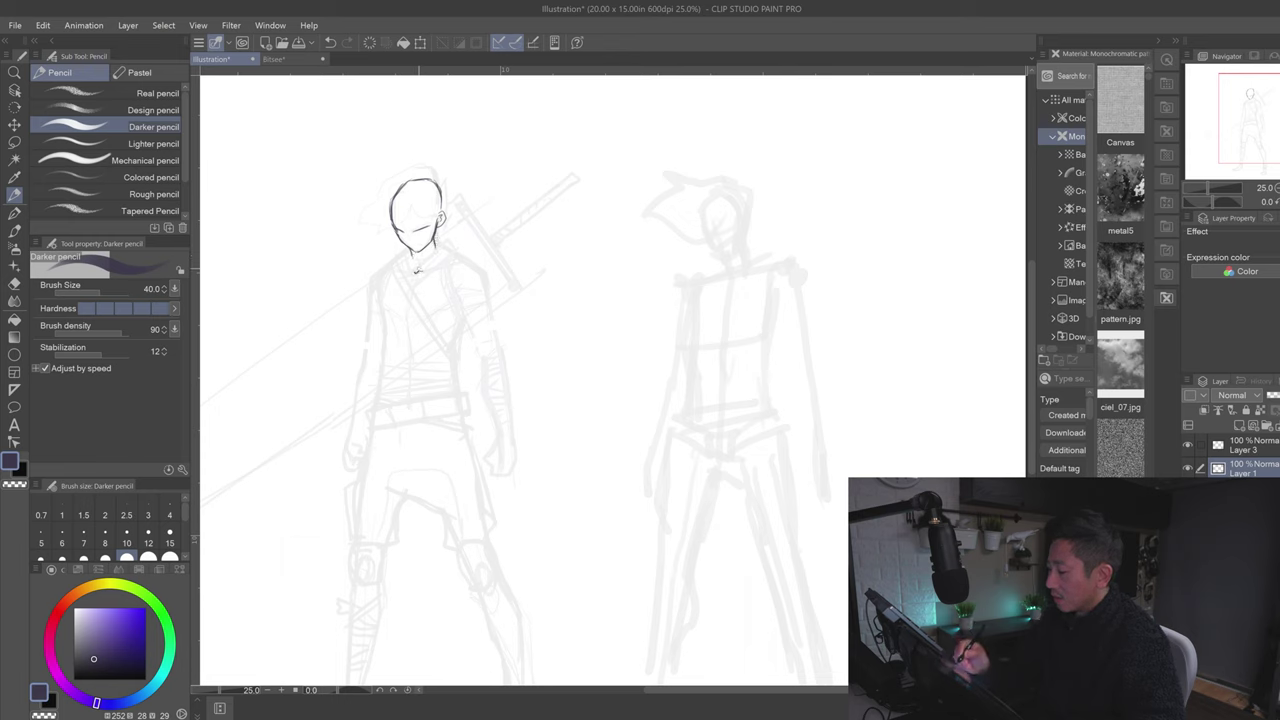
pyautogui.moveTo(404, 271); pyautogui.dragTo(446, 264)
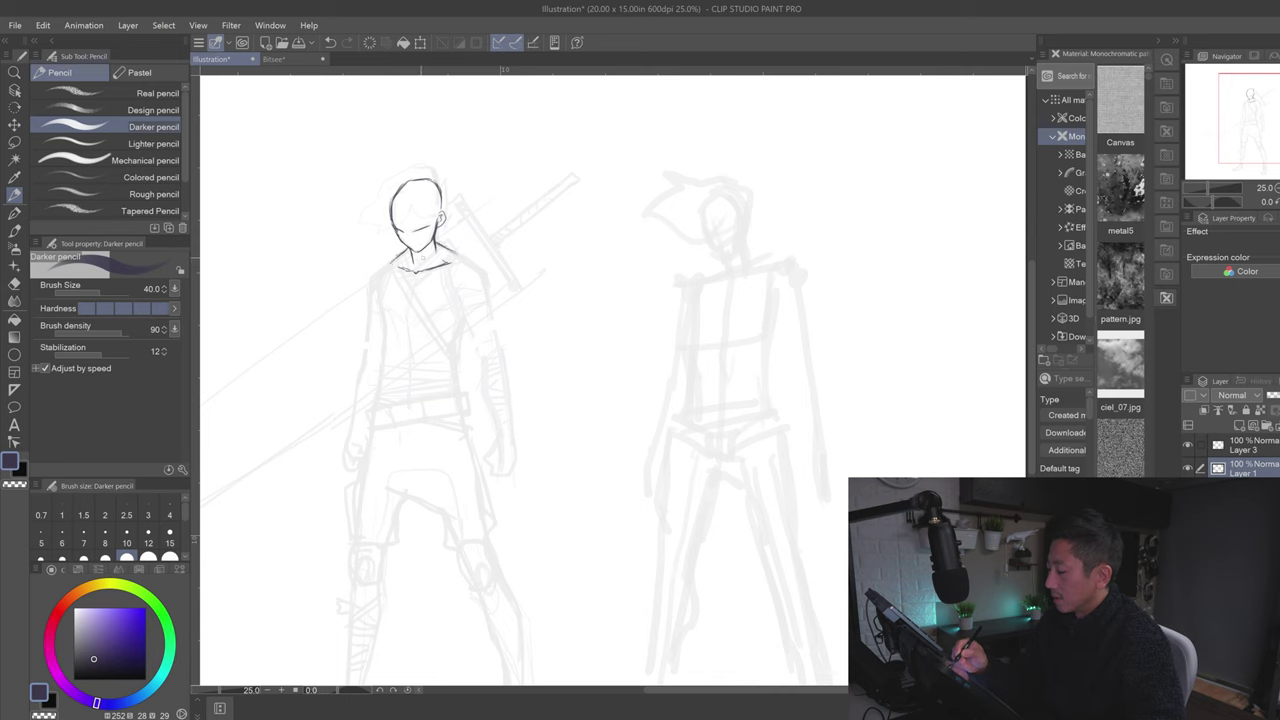
pyautogui.hotkey('ctrl', 'z')
pyautogui.hotkey('ctrl', 'z')
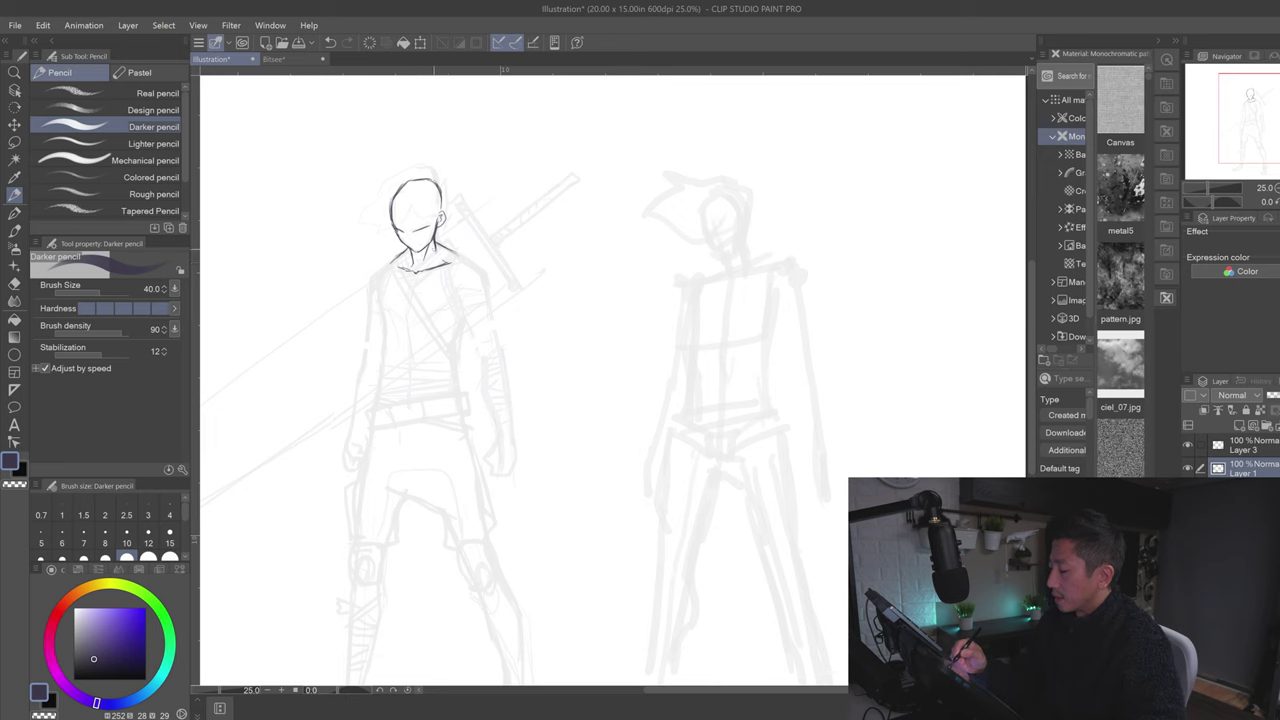
pyautogui.hotkey('ctrl', 'z')
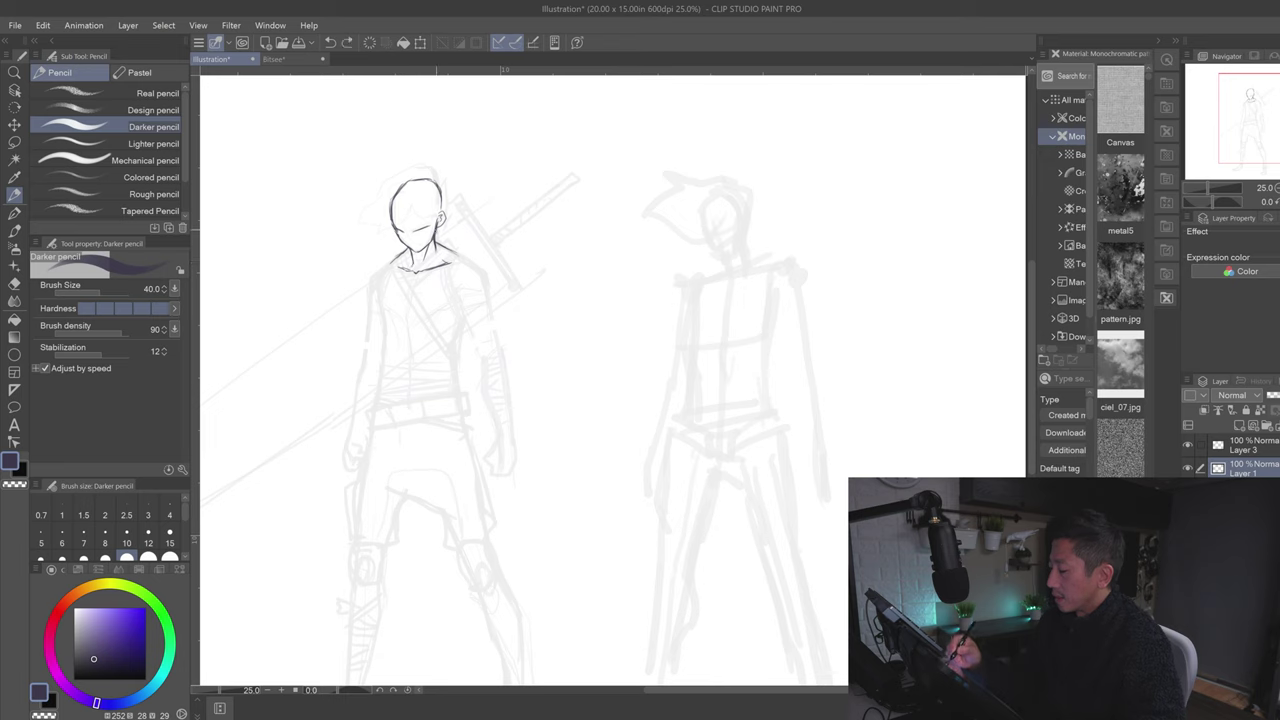
pyautogui.moveTo(437, 231); pyautogui.dragTo(436, 238)
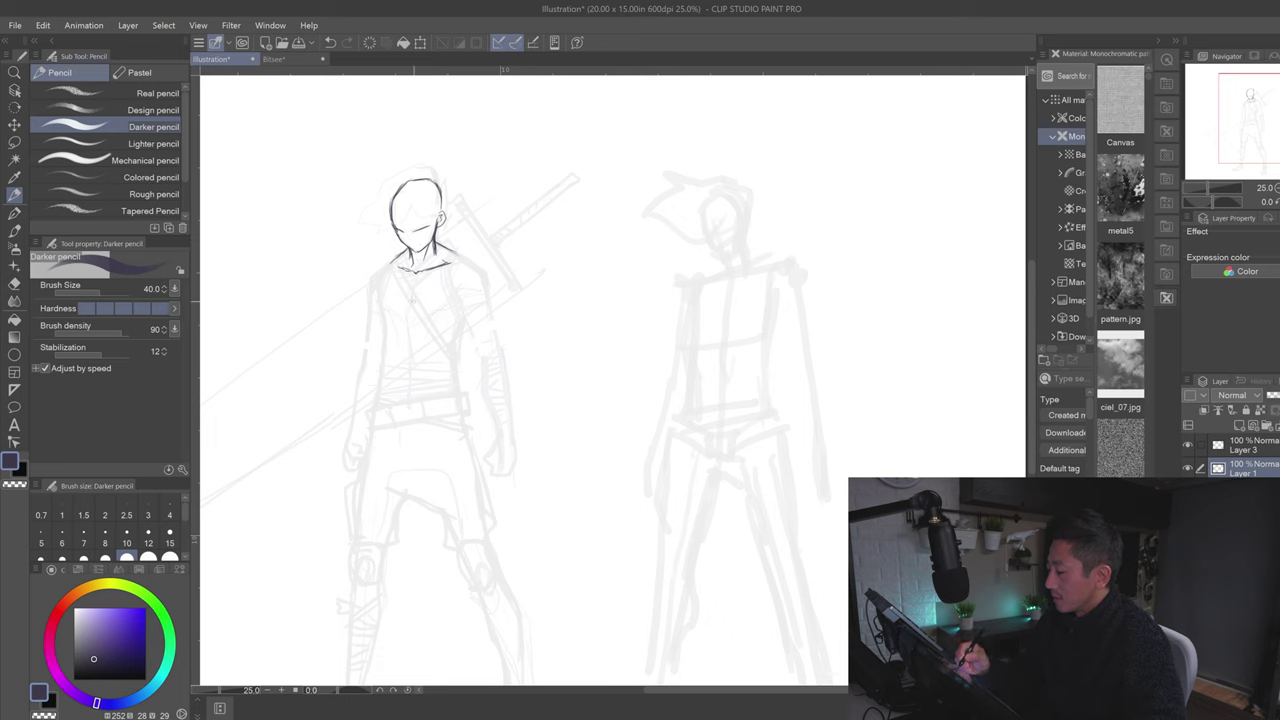
# Step: Draw the swordsman's two curved chest muscles and the rounded outlines of both shoulders
pyautogui.moveTo(411, 298)
pyautogui.mouseDown()
pyautogui.moveTo(414, 314)
pyautogui.moveTo(412, 285)
pyautogui.mouseUp()
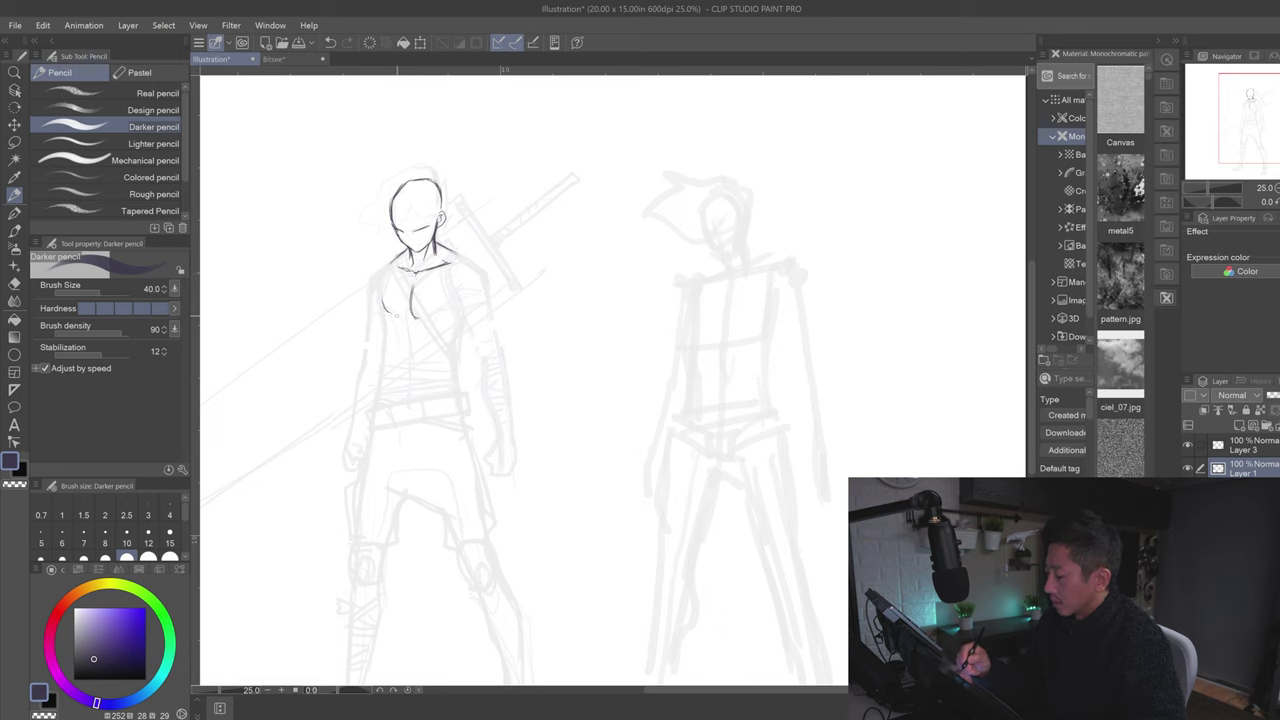
pyautogui.hotkey('ctrl', 'z')
pyautogui.moveTo(382, 299)
pyautogui.mouseDown()
pyautogui.moveTo(393, 313)
pyautogui.moveTo(437, 315)
pyautogui.moveTo(421, 316)
pyautogui.moveTo(464, 290)
pyautogui.mouseUp()
pyautogui.hotkey('ctrl', 'z')
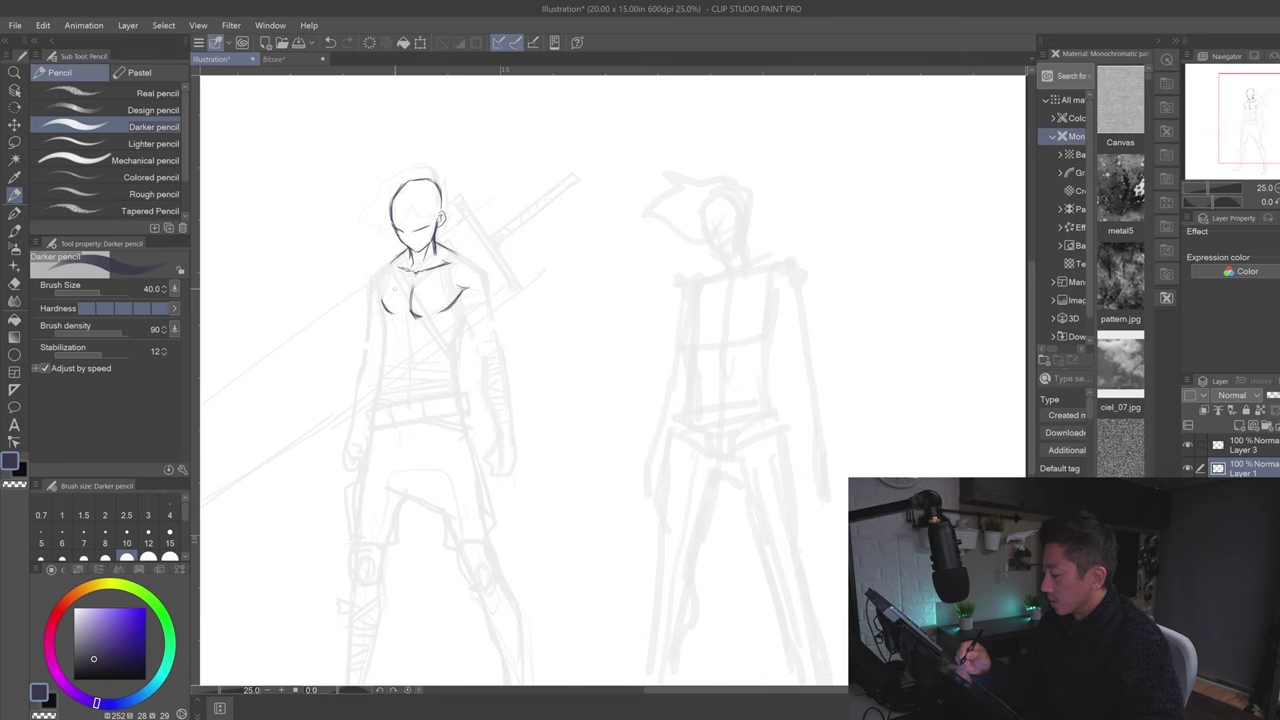
pyautogui.moveTo(386, 265)
pyautogui.mouseDown()
pyautogui.moveTo(371, 281)
pyautogui.moveTo(390, 260)
pyautogui.mouseUp()
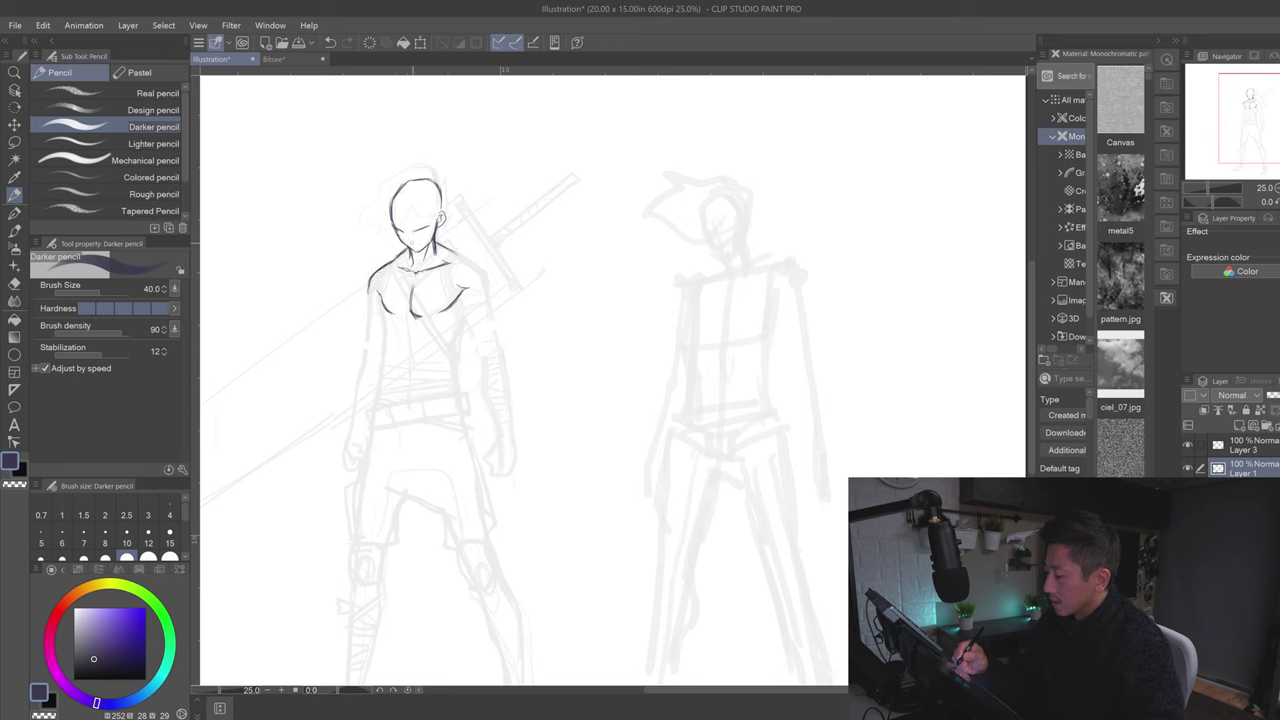
pyautogui.moveTo(449, 251)
pyautogui.mouseDown()
pyautogui.moveTo(480, 268)
pyautogui.moveTo(489, 293)
pyautogui.moveTo(453, 303)
pyautogui.mouseUp()
# Step: Erase the outer end of the chest line on the sword-handle side and redraw it with the armpit crease
pyautogui.press('e')
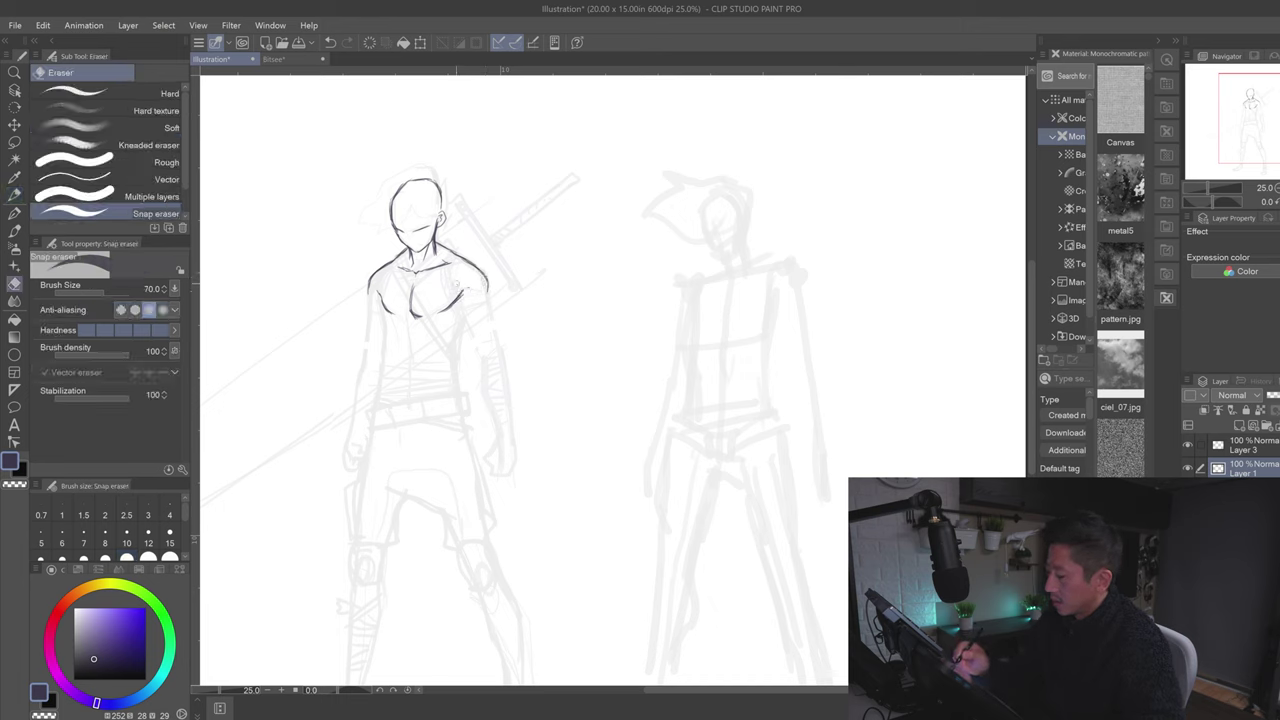
pyautogui.moveTo(454, 291); pyautogui.dragTo(462, 295)
pyautogui.press('p')
pyautogui.press('p')
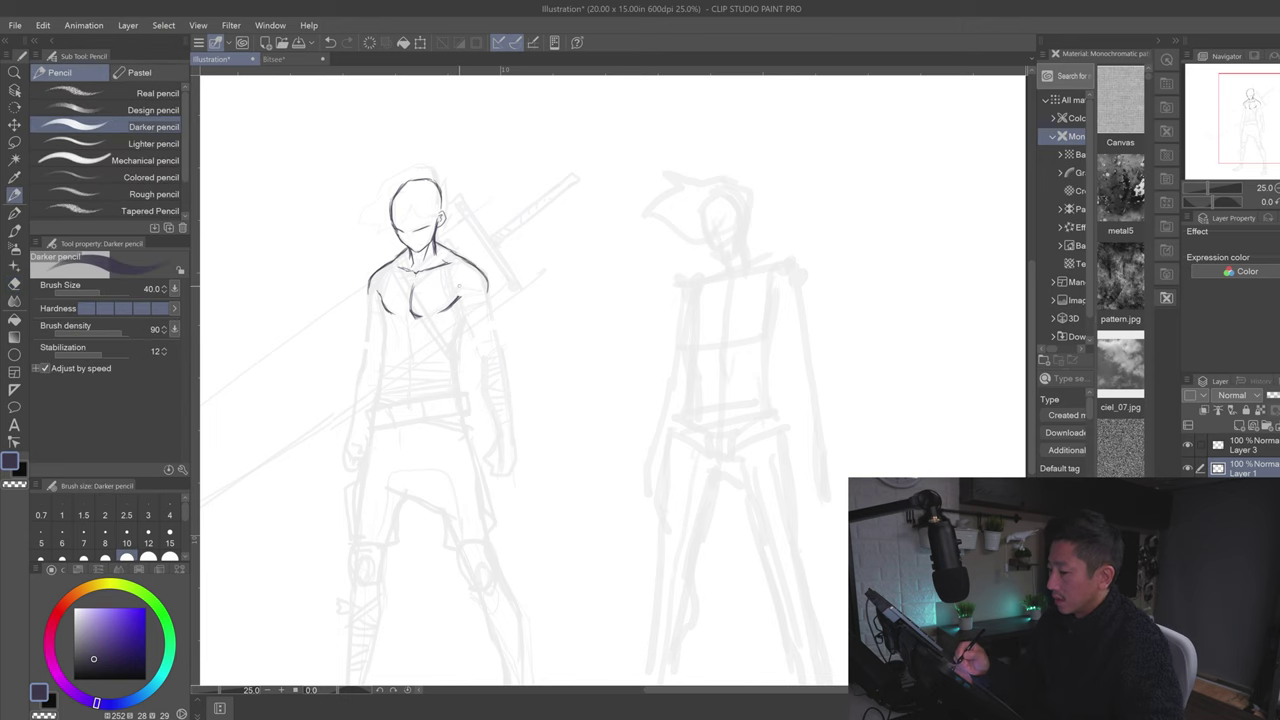
pyautogui.moveTo(446, 310); pyautogui.dragTo(459, 299)
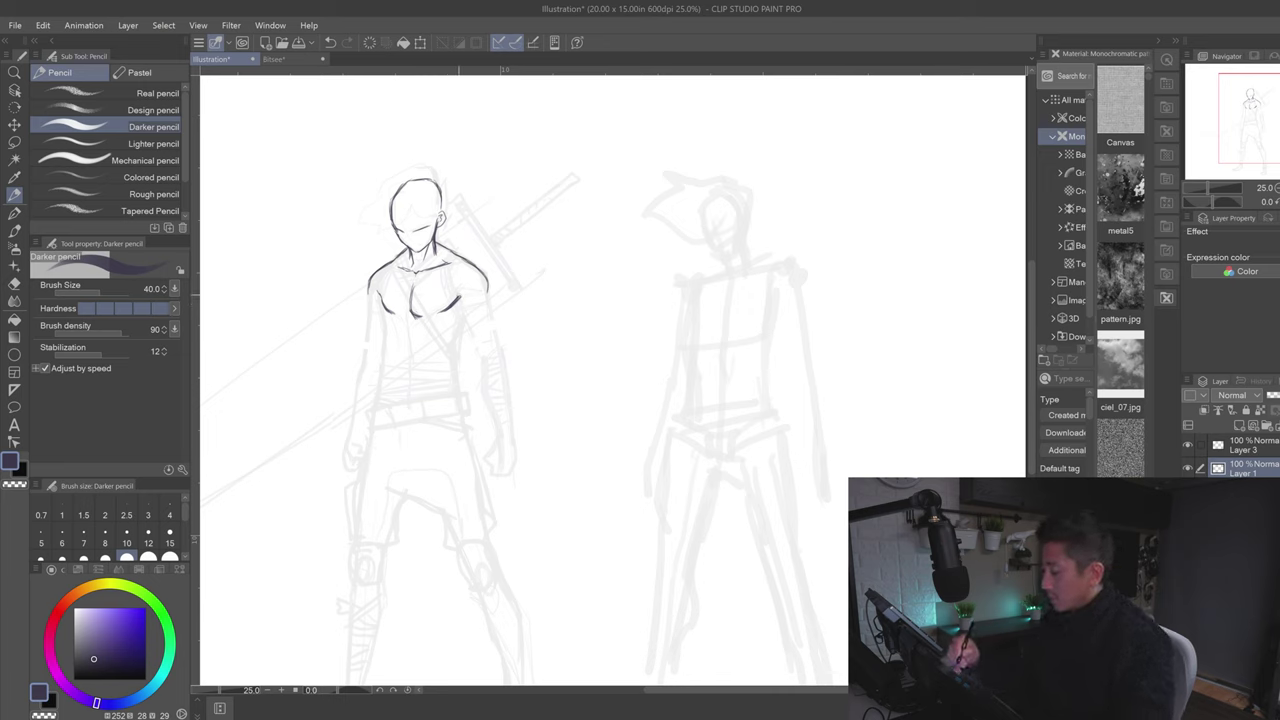
pyautogui.moveTo(459, 296); pyautogui.dragTo(468, 299)
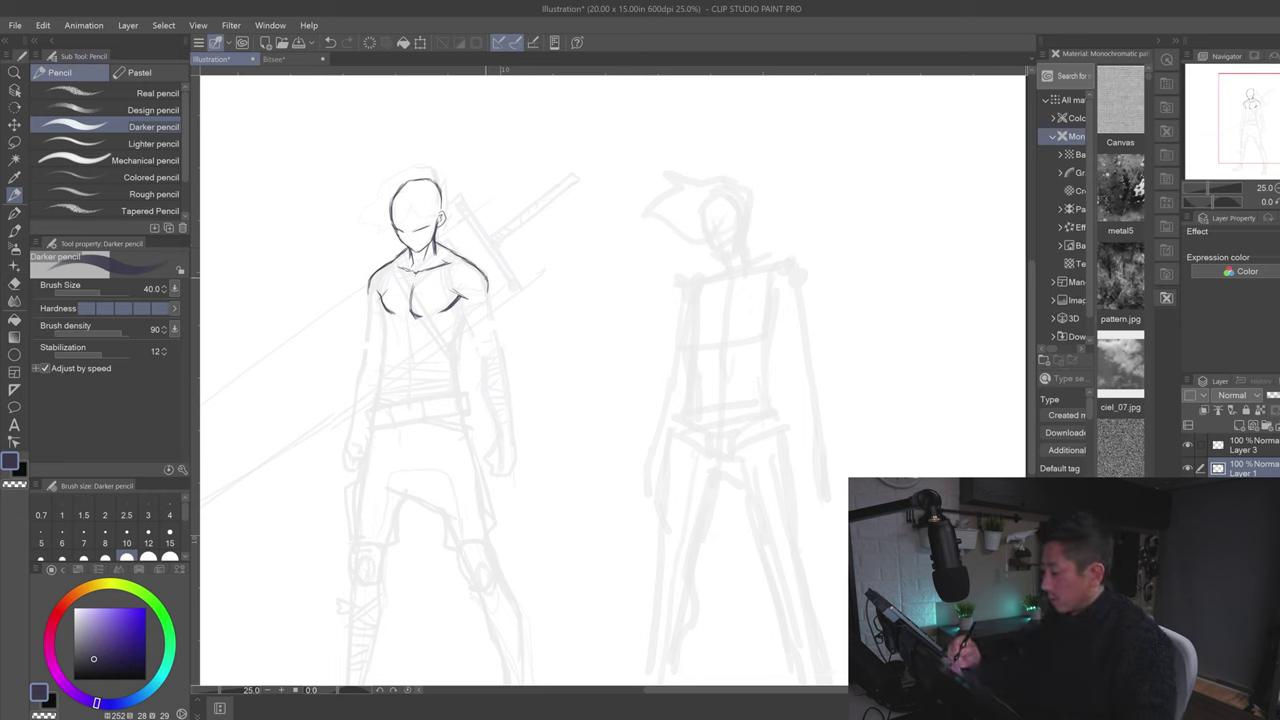
# Step: Draw the upper arm and forearm contours down to the wrist on the sword-handle side
pyautogui.moveTo(486, 277)
pyautogui.mouseDown()
pyautogui.moveTo(489, 297)
pyautogui.moveTo(466, 318)
pyautogui.moveTo(479, 345)
pyautogui.mouseUp()
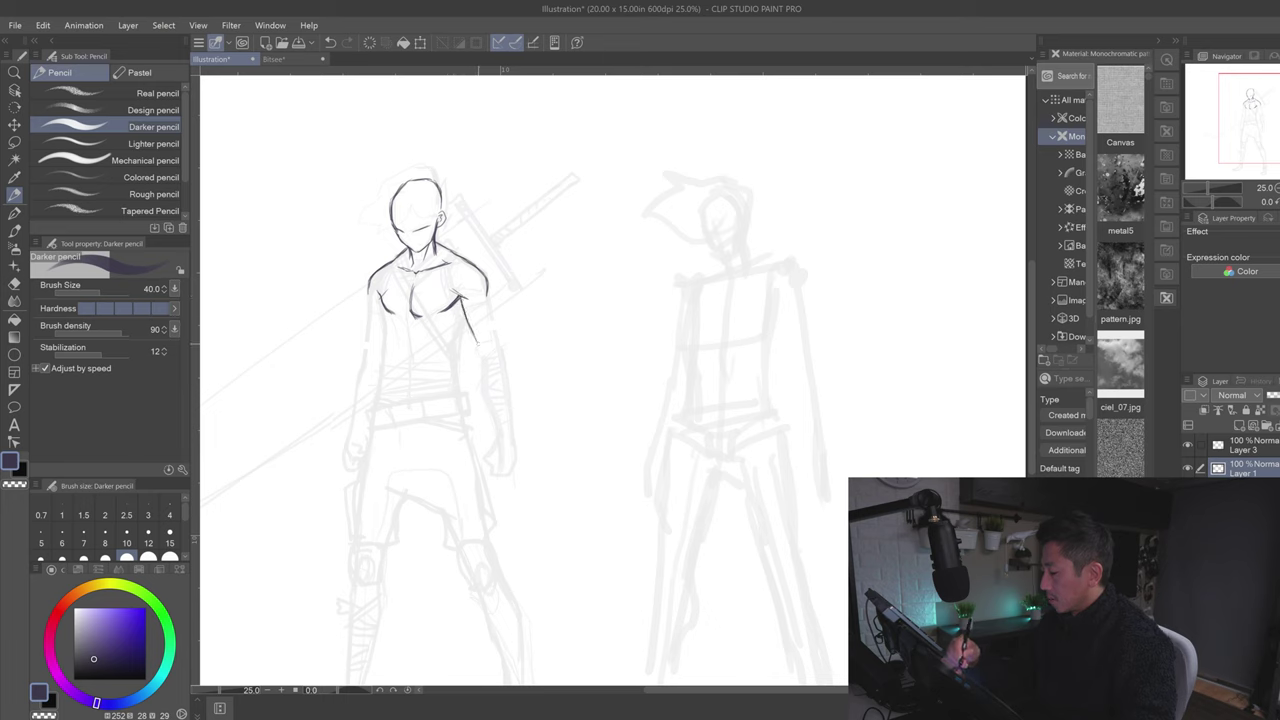
pyautogui.moveTo(487, 298)
pyautogui.mouseDown()
pyautogui.moveTo(498, 346)
pyautogui.moveTo(483, 349)
pyautogui.mouseUp()
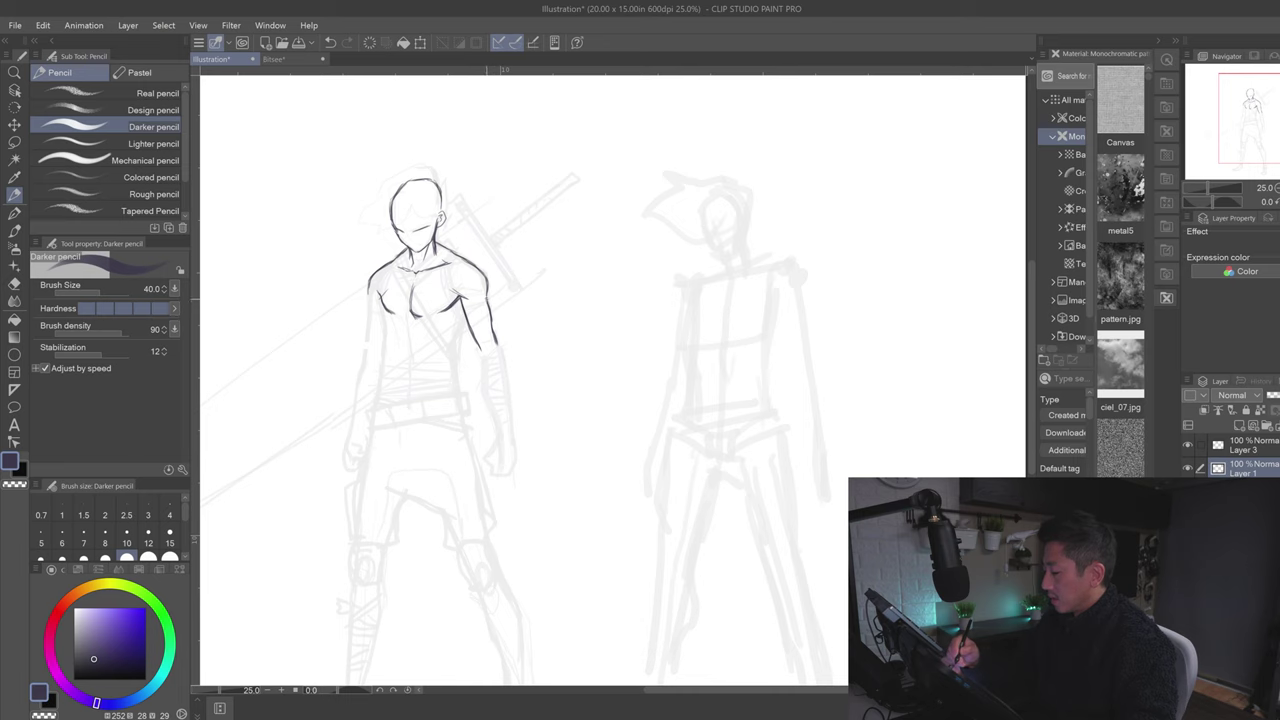
pyautogui.hotkey('ctrl', 'z')
pyautogui.hotkey('ctrl', 'z')
pyautogui.moveTo(481, 271)
pyautogui.mouseDown()
pyautogui.moveTo(497, 340)
pyautogui.moveTo(479, 379)
pyautogui.moveTo(492, 408)
pyautogui.mouseUp()
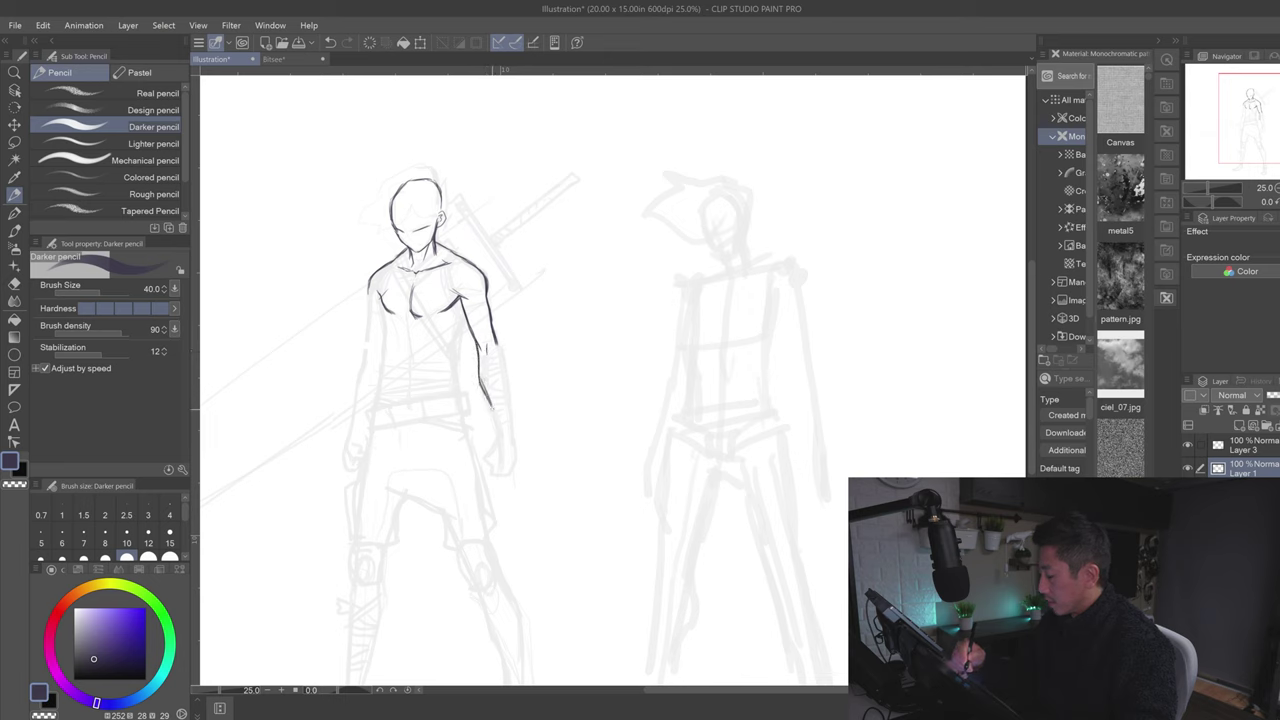
pyautogui.moveTo(497, 339); pyautogui.dragTo(497, 425)
pyautogui.moveTo(479, 371)
pyautogui.mouseDown()
pyautogui.moveTo(491, 403)
pyautogui.moveTo(485, 391)
pyautogui.mouseUp()
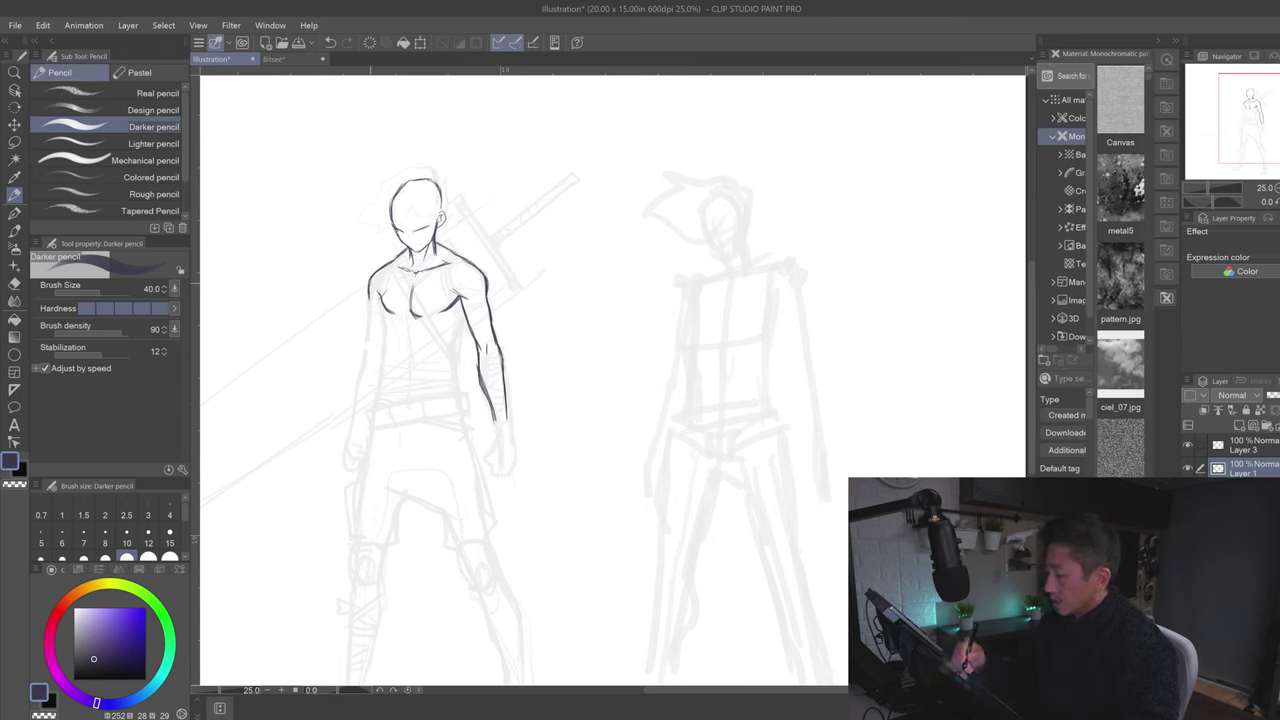
# Step: Reinforce the shoulder outline away from the sword handle and draw the abdomen's vertical centre line below the chest
pyautogui.moveTo(370, 283); pyautogui.dragTo(369, 306)
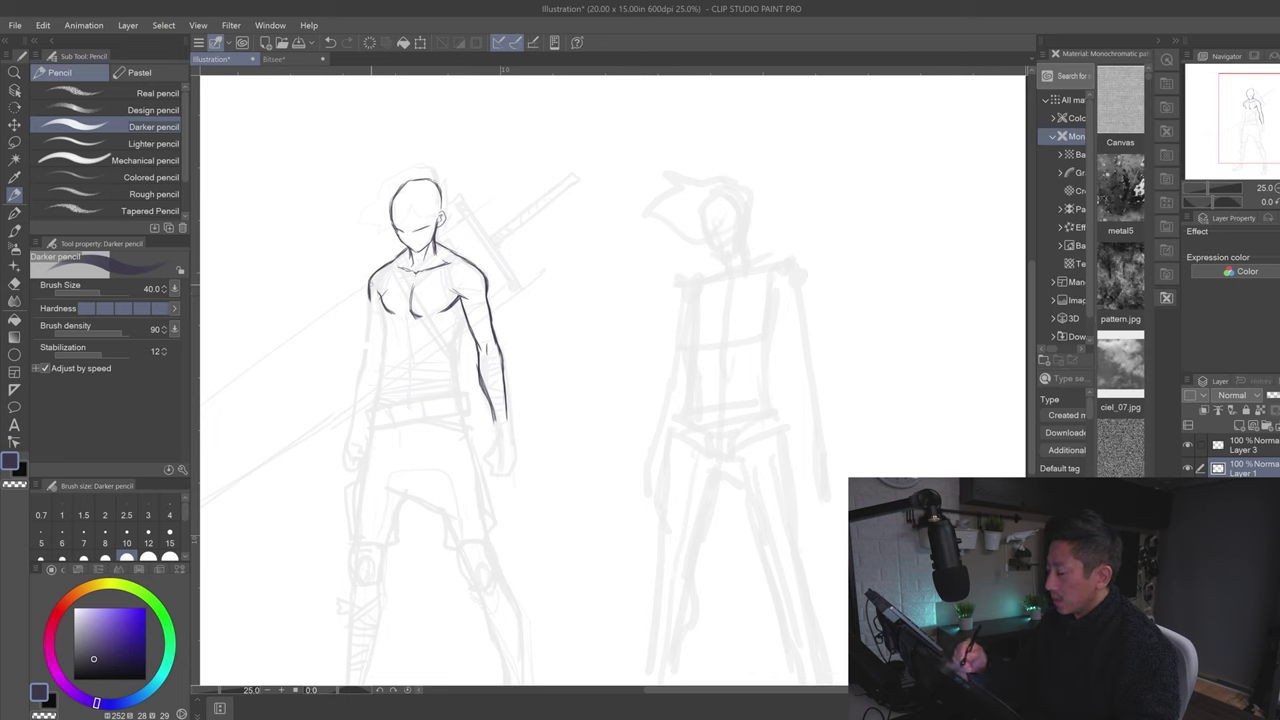
pyautogui.moveTo(382, 266); pyautogui.dragTo(369, 284)
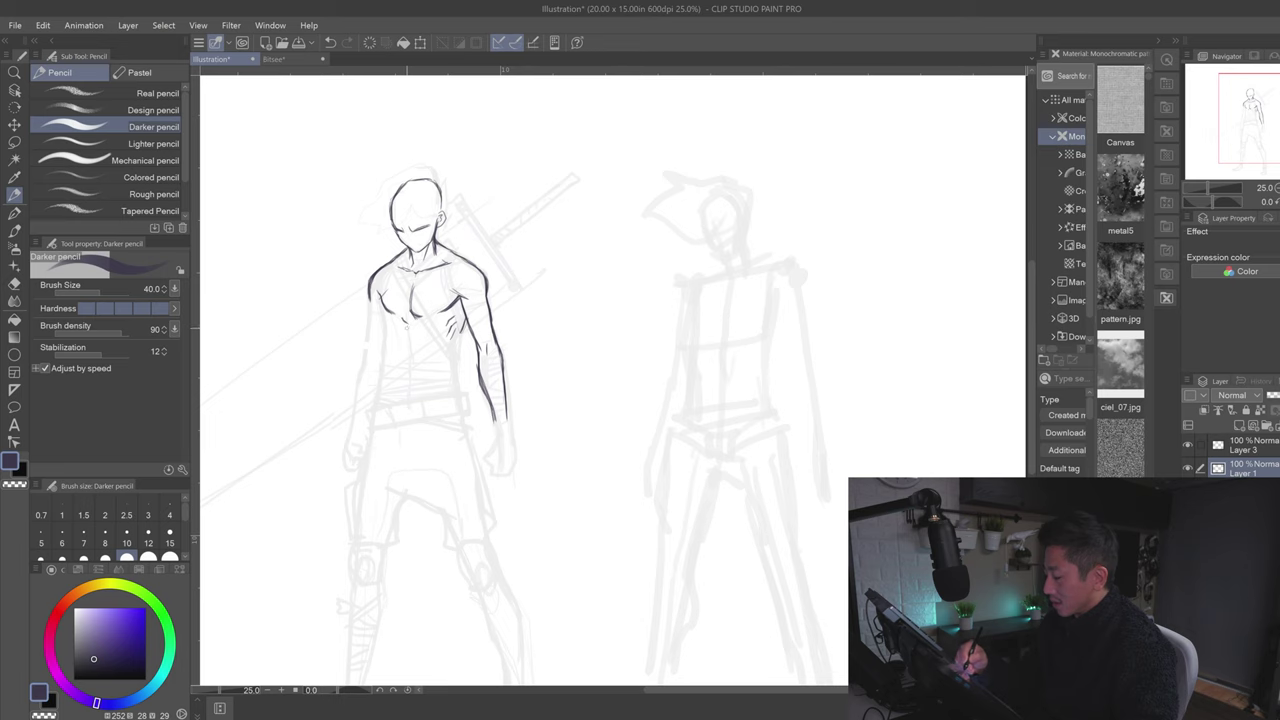
pyautogui.moveTo(409, 330); pyautogui.dragTo(412, 372)
pyautogui.hotkey('ctrl', 'z')
pyautogui.hotkey('ctrl', 'z')
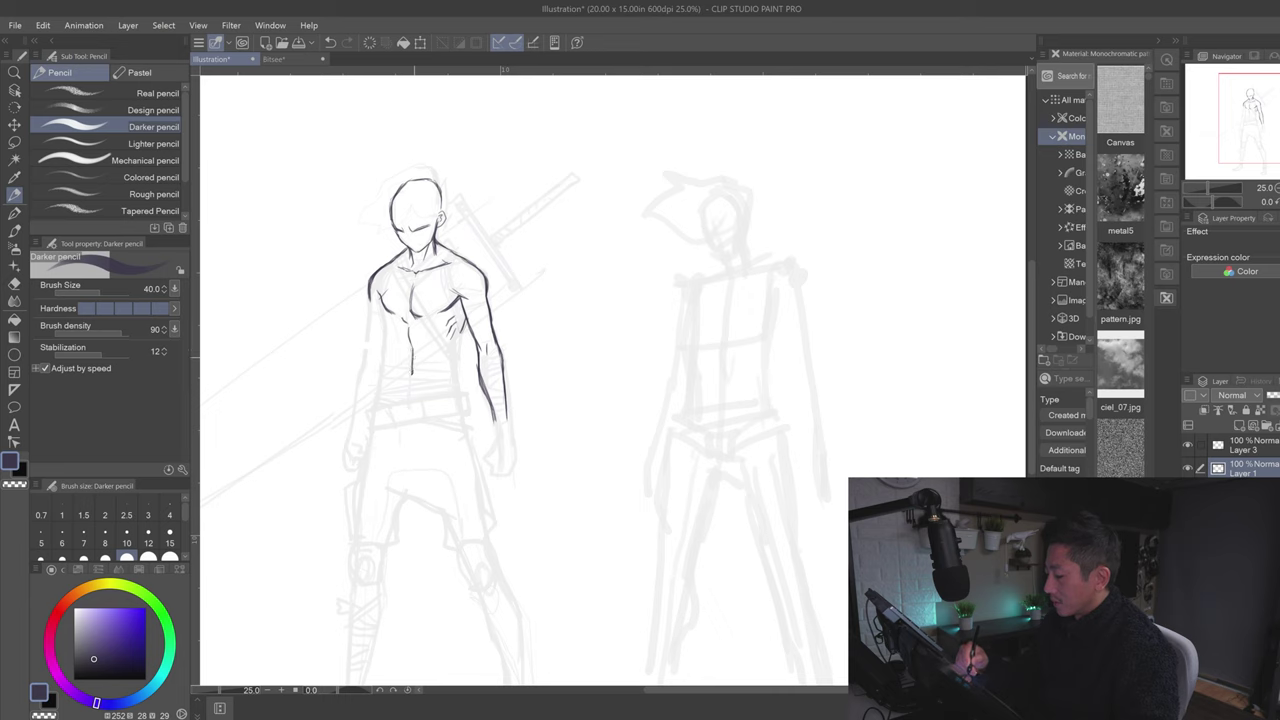
pyautogui.moveTo(411, 375); pyautogui.dragTo(410, 398)
pyautogui.hotkey('ctrl', 'z')
pyautogui.moveTo(408, 326); pyautogui.dragTo(414, 348)
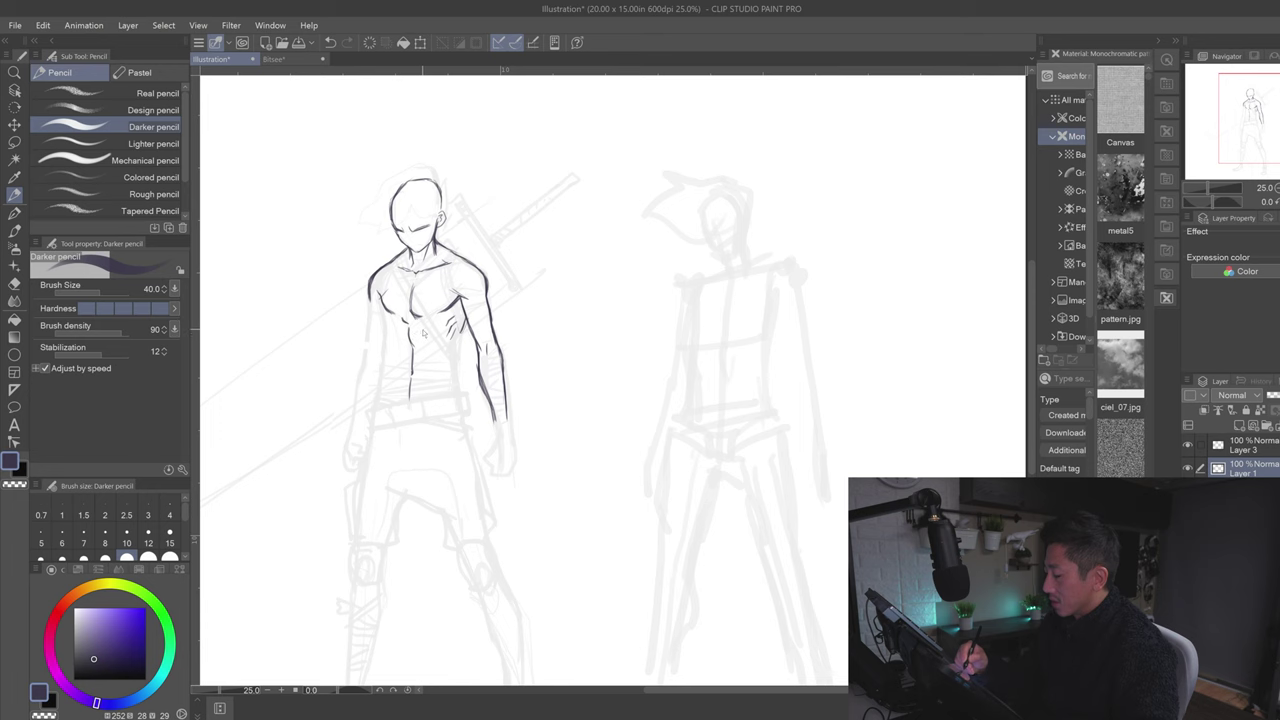
pyautogui.hotkey('ctrl', 'z')
# Step: Lasso the abdomen's centre line, shift it slightly with a transform, and clear the selection
pyautogui.press('m')
pyautogui.moveTo(406, 328)
pyautogui.mouseDown()
pyautogui.moveTo(401, 400)
pyautogui.moveTo(424, 335)
pyautogui.mouseUp()
pyautogui.click(431, 436)
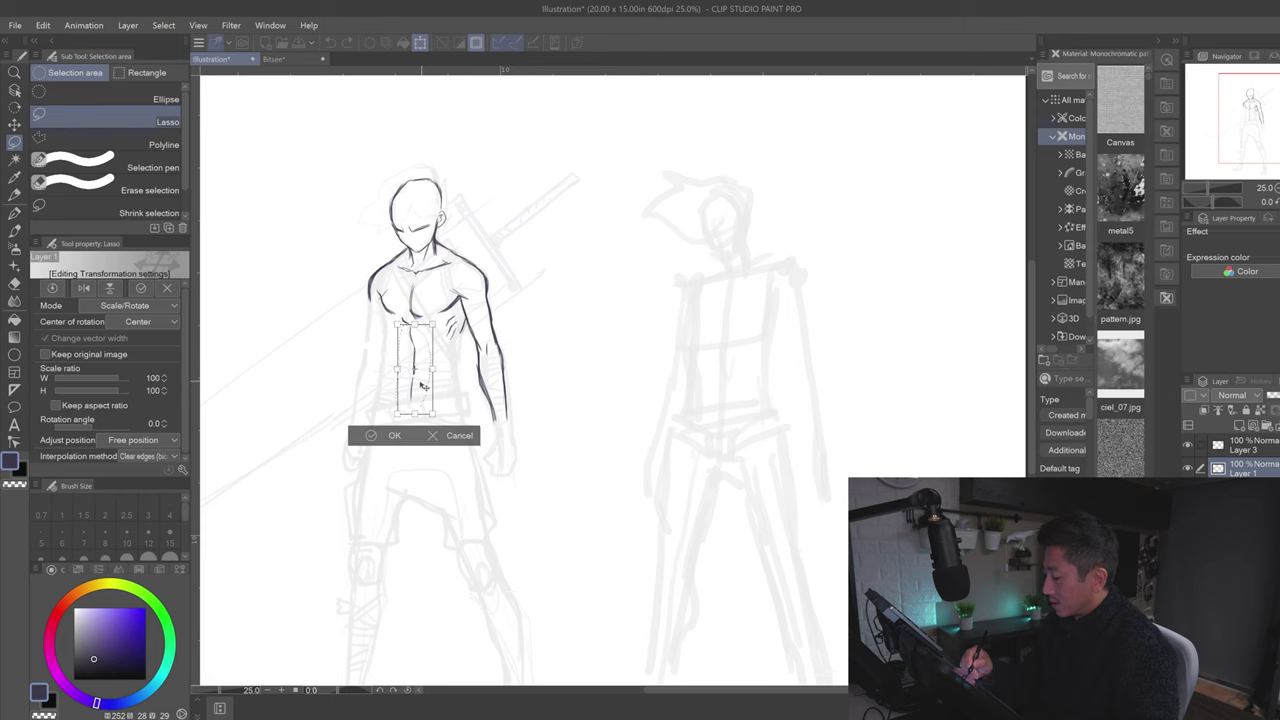
pyautogui.click(374, 436)
pyautogui.click(292, 434)
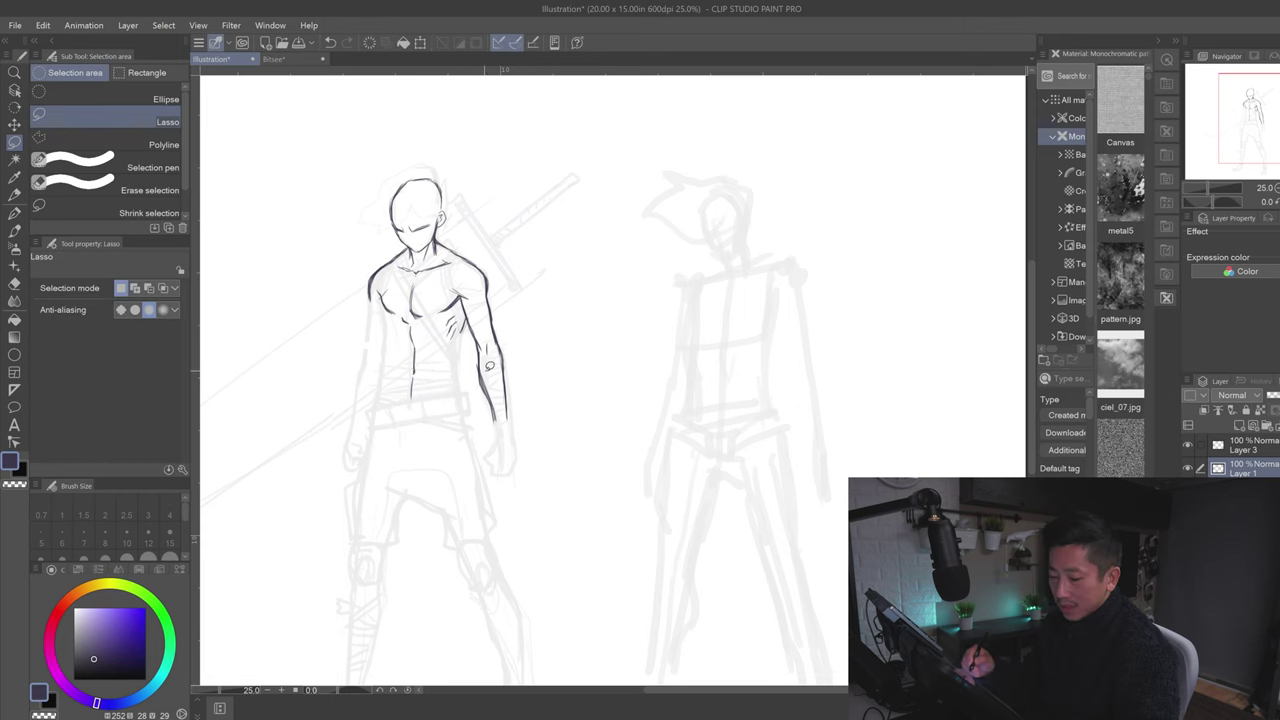
# Step: Draw the abdominal muscle strokes and both side contours of the waist with the Darker pencil
pyautogui.press('p')
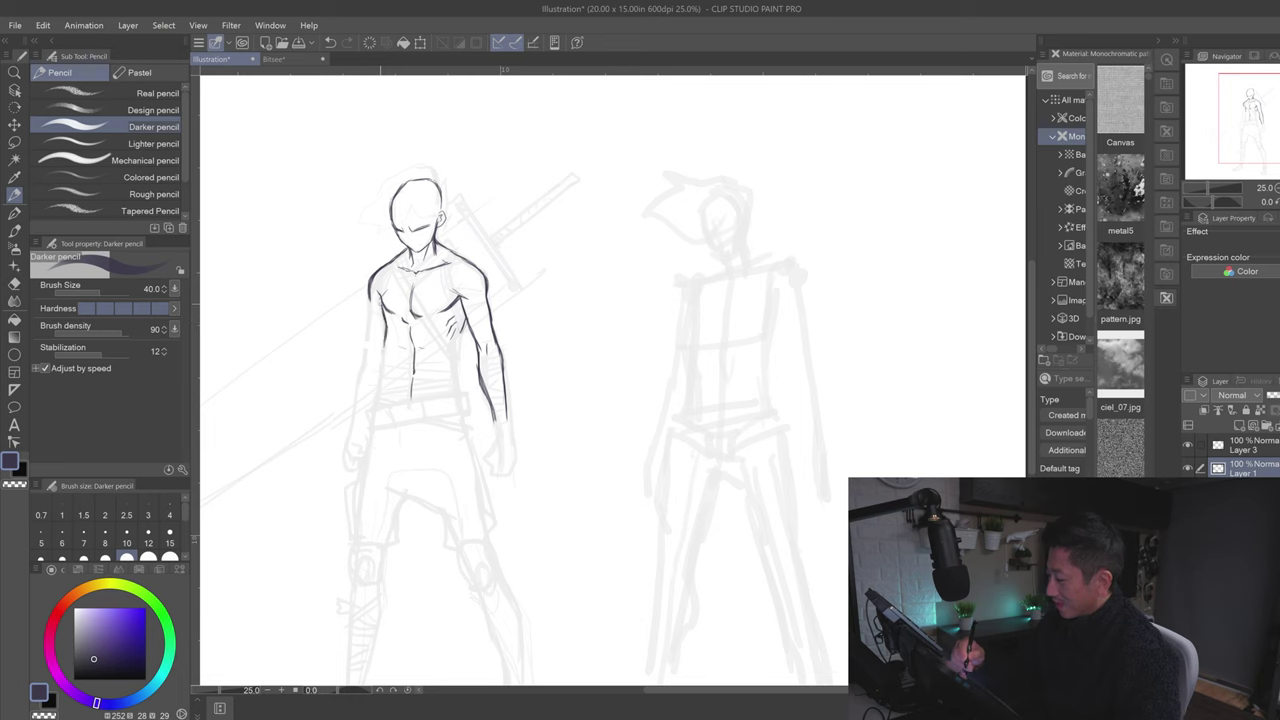
pyautogui.moveTo(463, 321); pyautogui.dragTo(453, 363)
pyautogui.moveTo(387, 328)
pyautogui.mouseDown()
pyautogui.moveTo(385, 364)
pyautogui.moveTo(421, 347)
pyautogui.moveTo(404, 347)
pyautogui.moveTo(429, 351)
pyautogui.moveTo(426, 377)
pyautogui.mouseUp()
pyautogui.hotkey('ctrl', 'z')
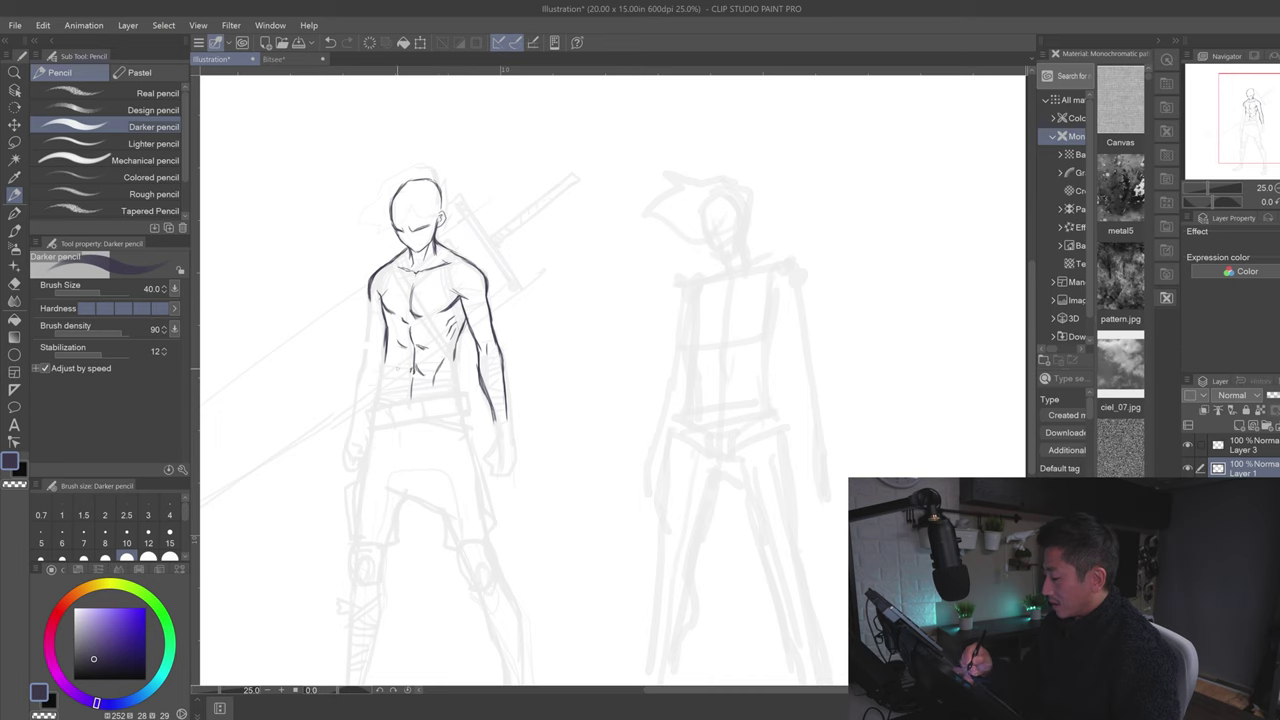
pyautogui.moveTo(395, 371); pyautogui.dragTo(395, 381)
pyautogui.hotkey('ctrl', 'z')
pyautogui.moveTo(457, 352); pyautogui.dragTo(455, 378)
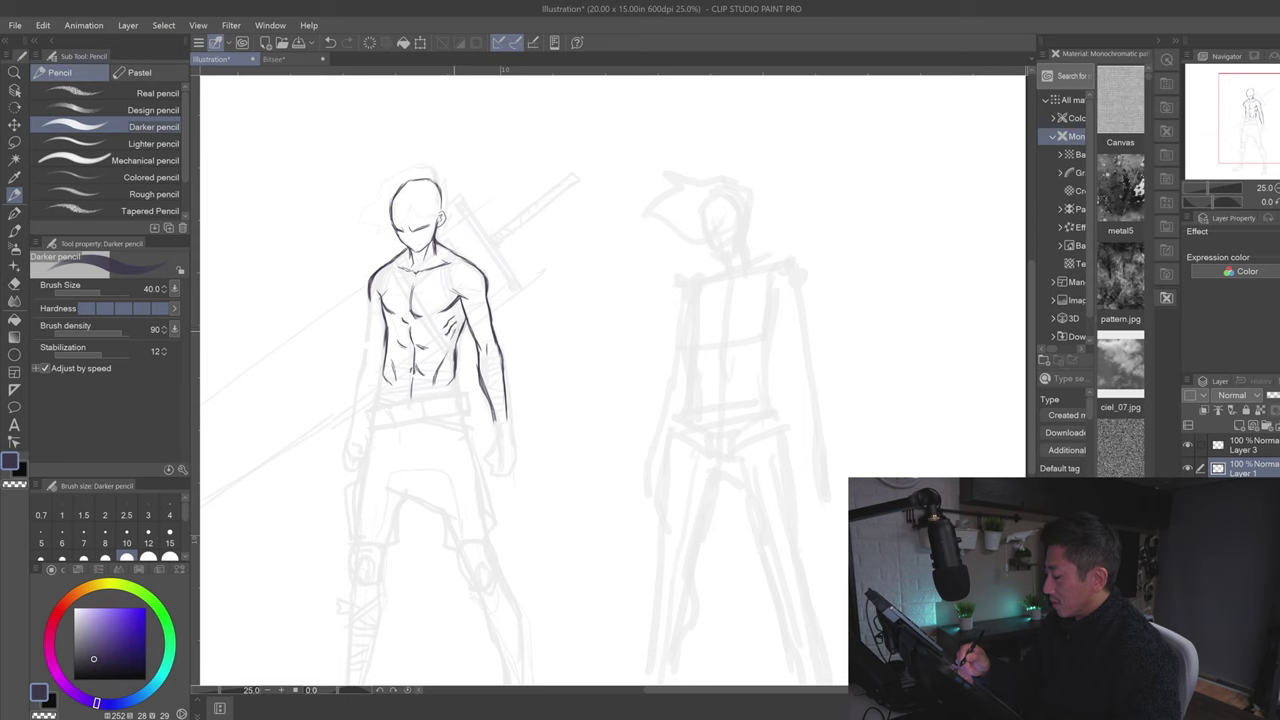
pyautogui.hotkey('ctrl', 'z')
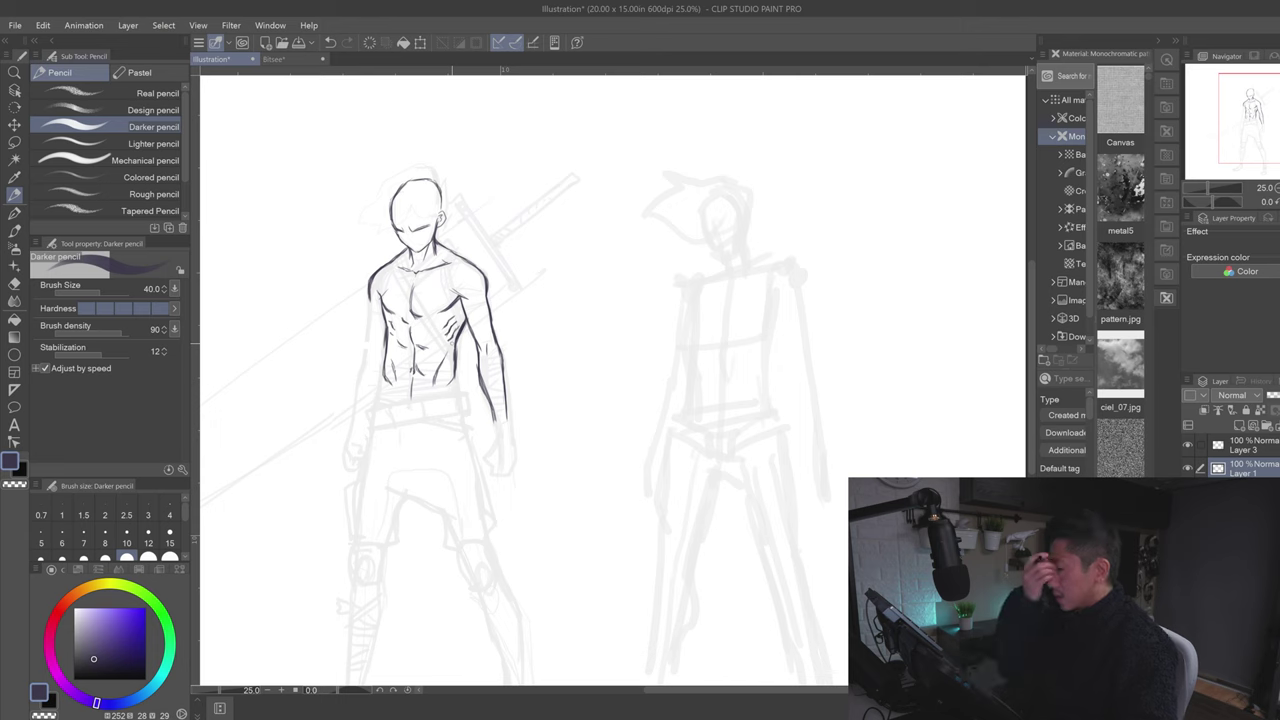
# Step: Lasso the rib strokes on the sword-handle side and move them slightly up and toward the torso's centre
pyautogui.press('m')
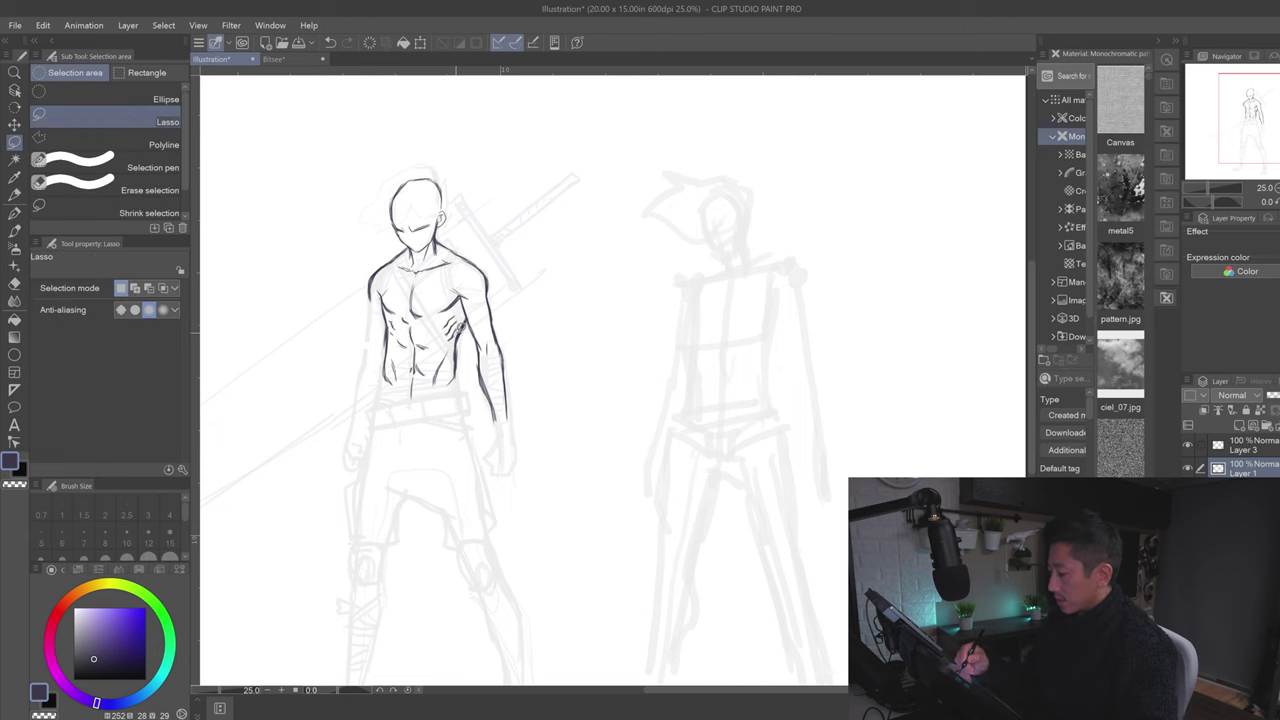
pyautogui.moveTo(453, 308)
pyautogui.mouseDown()
pyautogui.moveTo(453, 344)
pyautogui.moveTo(468, 319)
pyautogui.mouseUp()
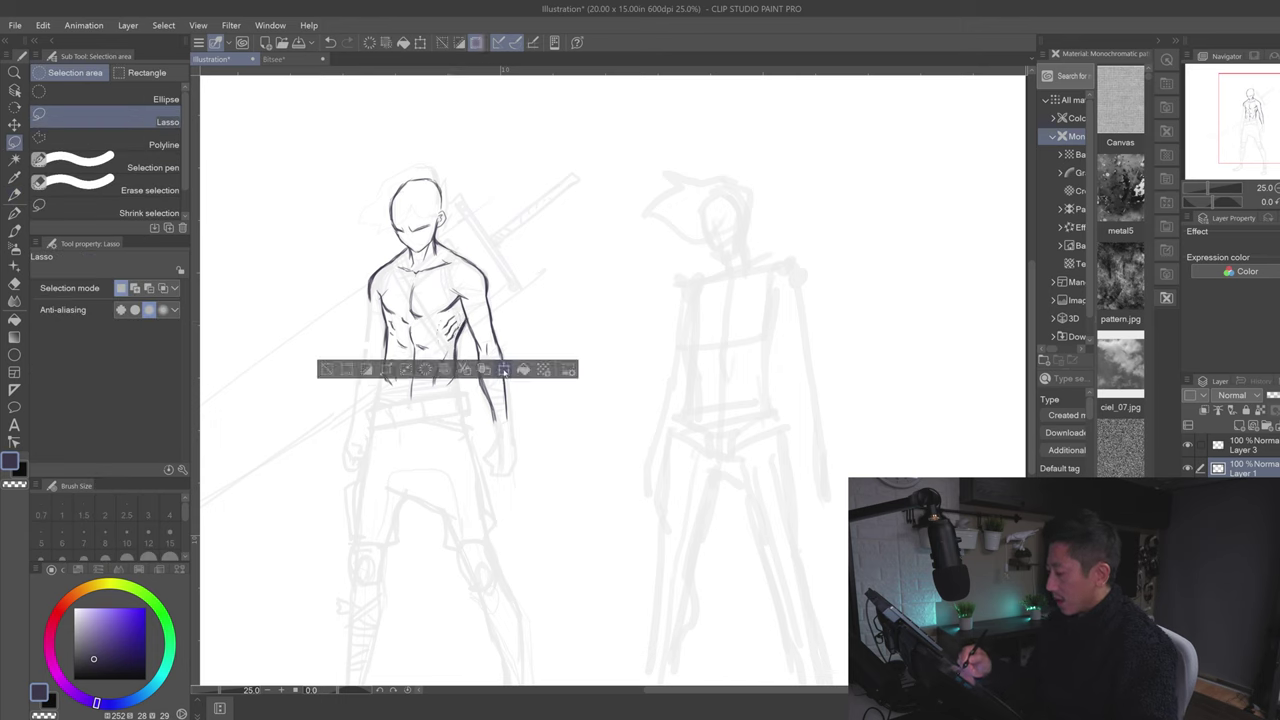
pyautogui.click(503, 369)
pyautogui.press('Up')
pyautogui.press('Up')
pyautogui.press('Left')
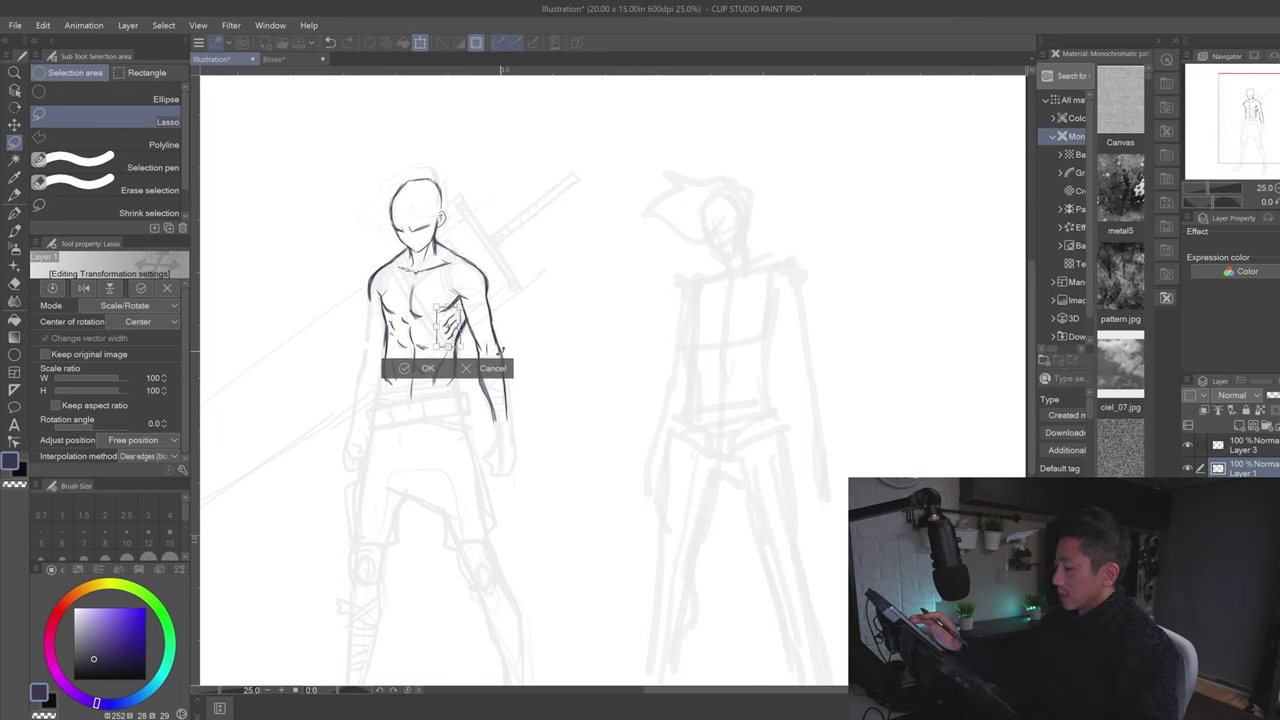
pyautogui.press('Up')
pyautogui.press('Up')
pyautogui.press('Left')
pyautogui.press('Left')
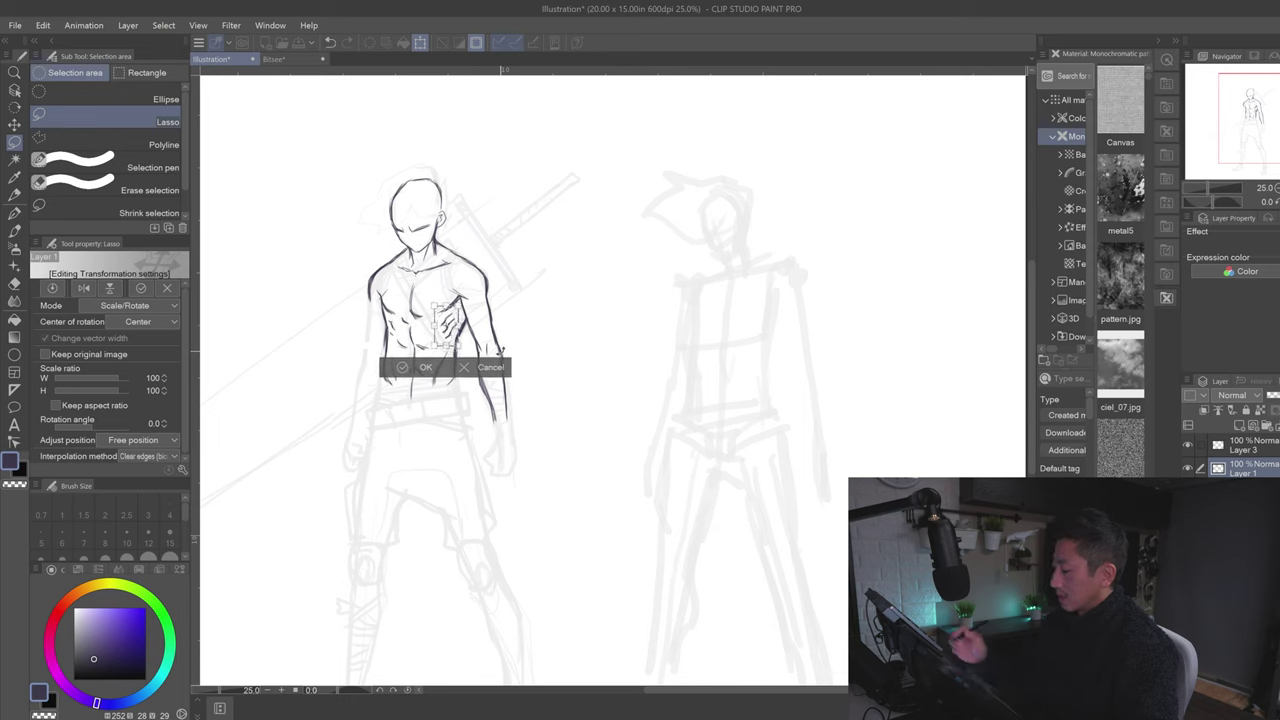
pyautogui.click(403, 373)
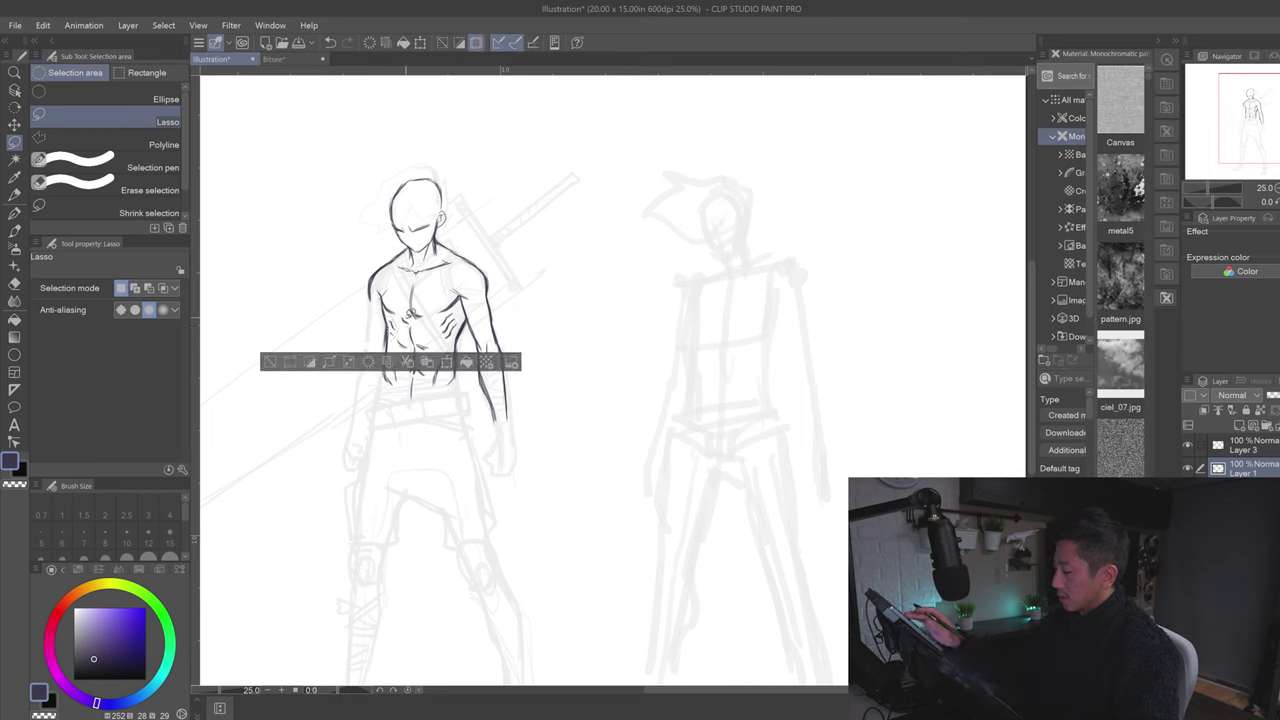
# Step: Move the selected rib strokes on the side away from the sword handle slightly upward and clear the selection
pyautogui.click(446, 361)
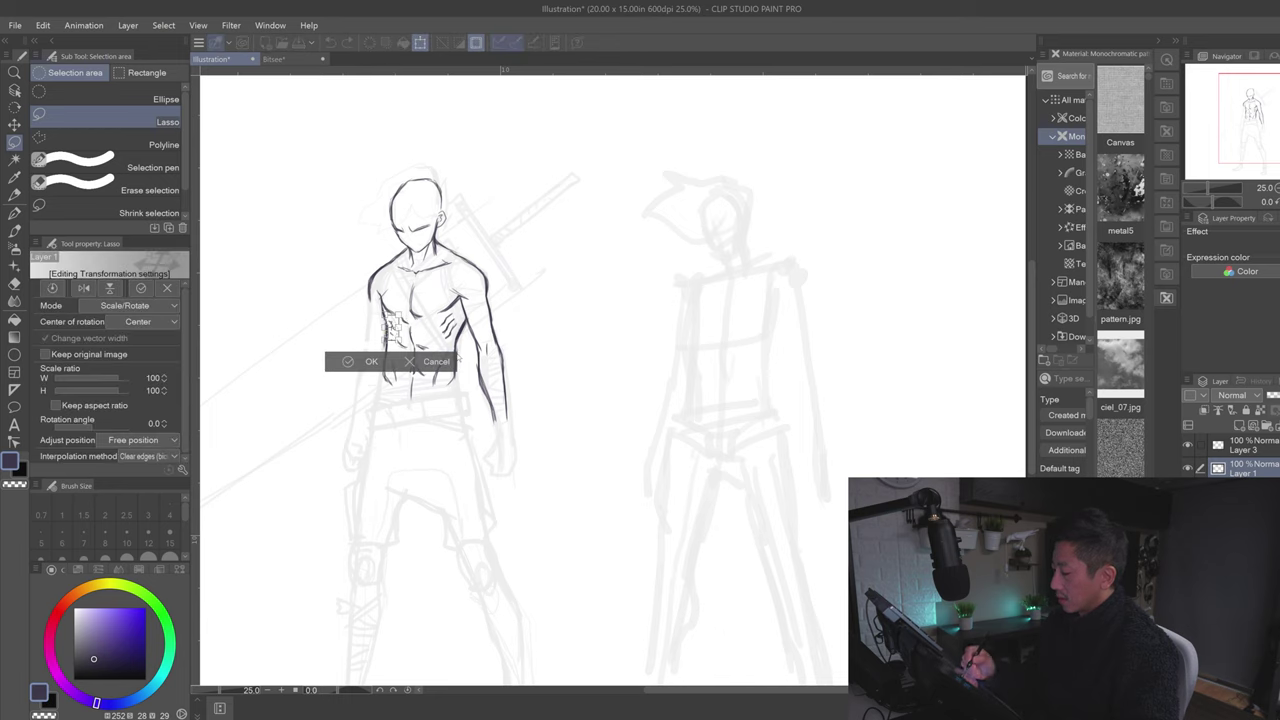
pyautogui.moveTo(393, 328); pyautogui.dragTo(393, 323)
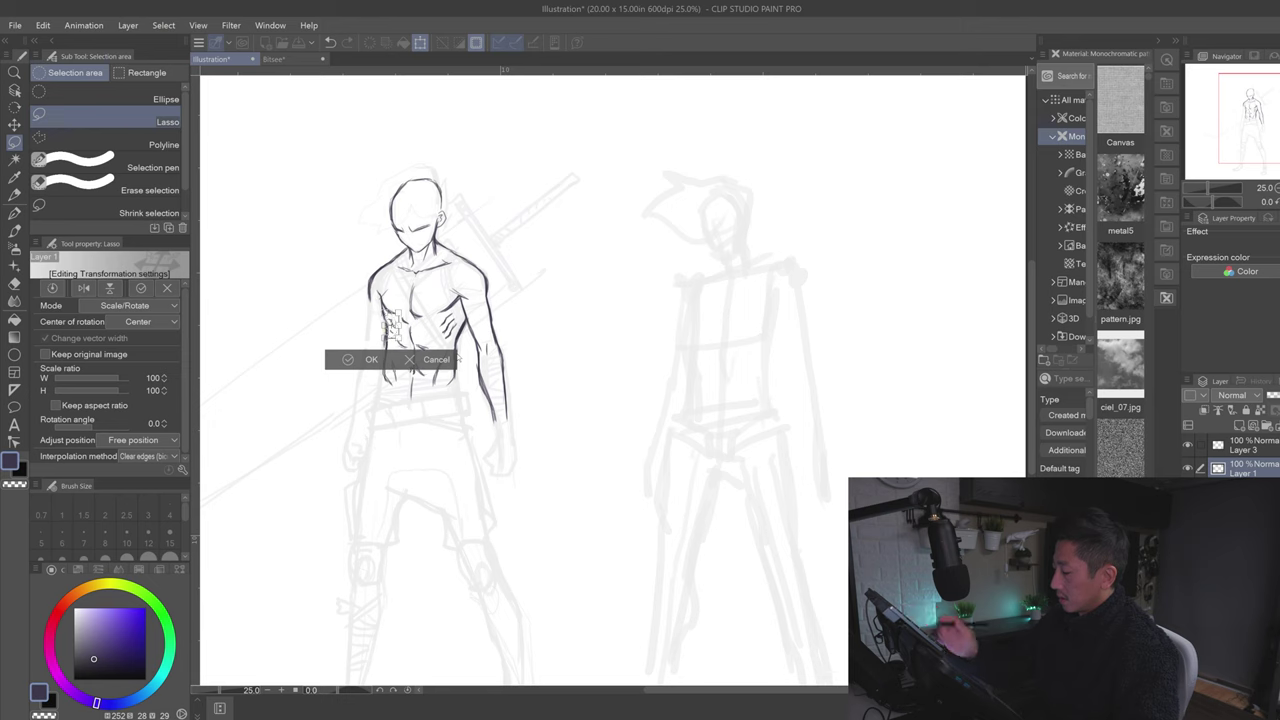
pyautogui.click(354, 362)
pyautogui.click(270, 359)
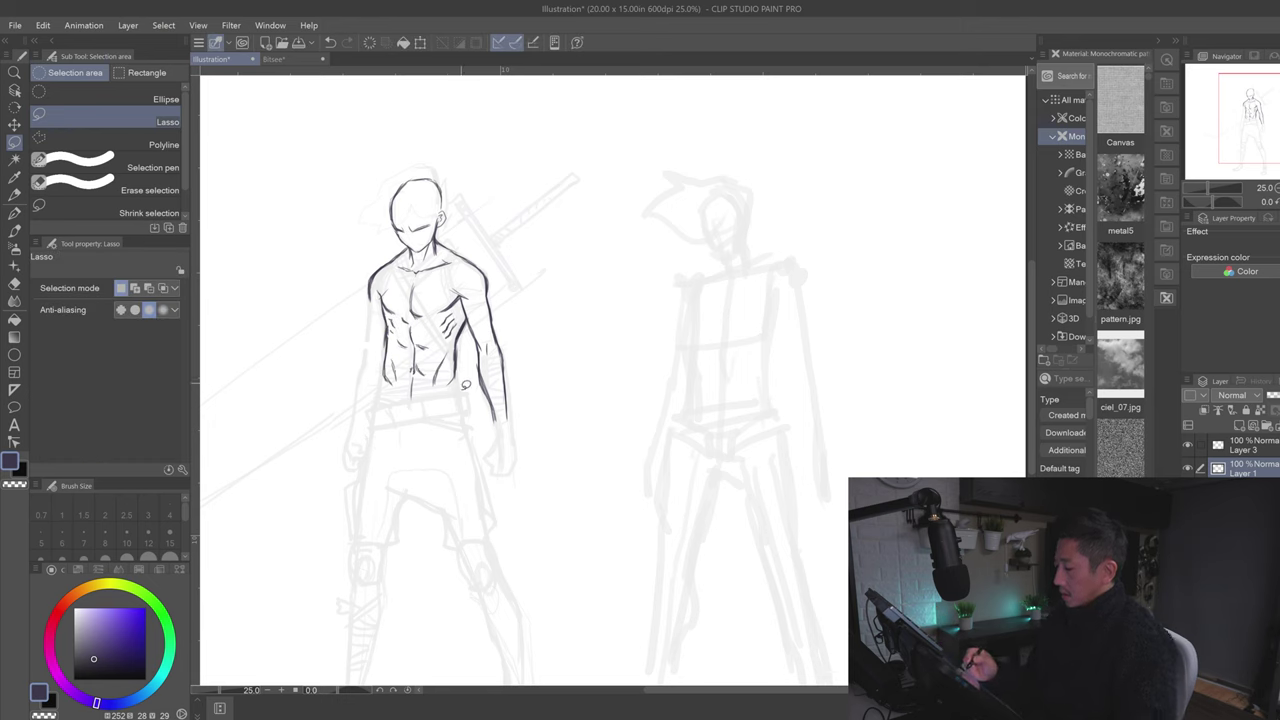
# Step: Draw the pelvis below the abdomen with the Darker pencil, including the pointed crotch and the slanted hip lines
pyautogui.press('p')
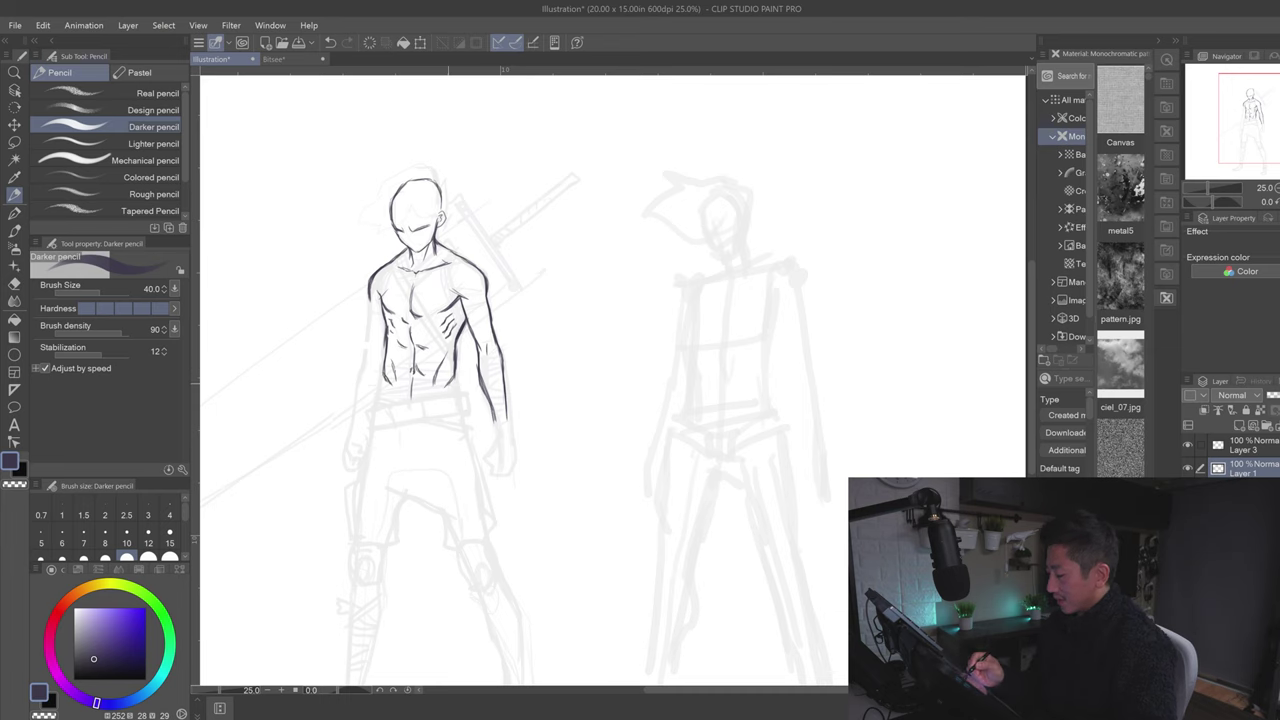
pyautogui.moveTo(547, 412); pyautogui.dragTo(520, 357)
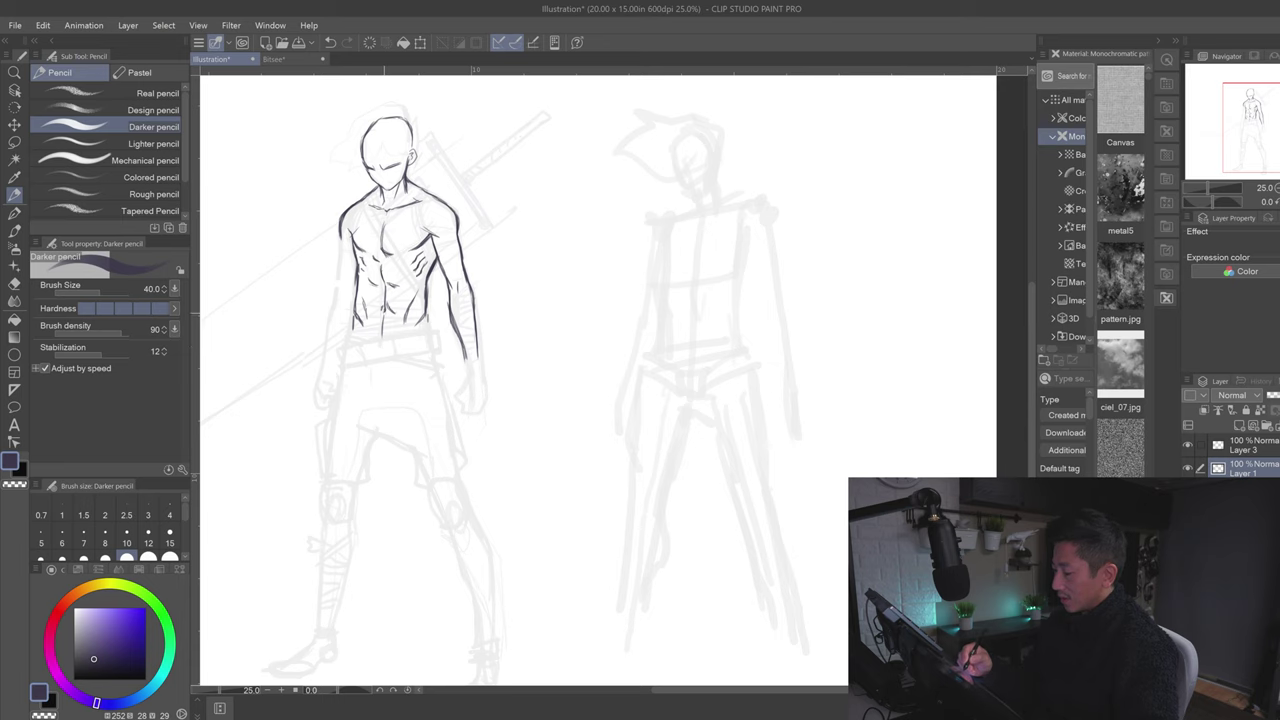
pyautogui.moveTo(376, 355)
pyautogui.mouseDown()
pyautogui.moveTo(388, 354)
pyautogui.moveTo(392, 385)
pyautogui.moveTo(403, 361)
pyautogui.moveTo(436, 348)
pyautogui.mouseUp()
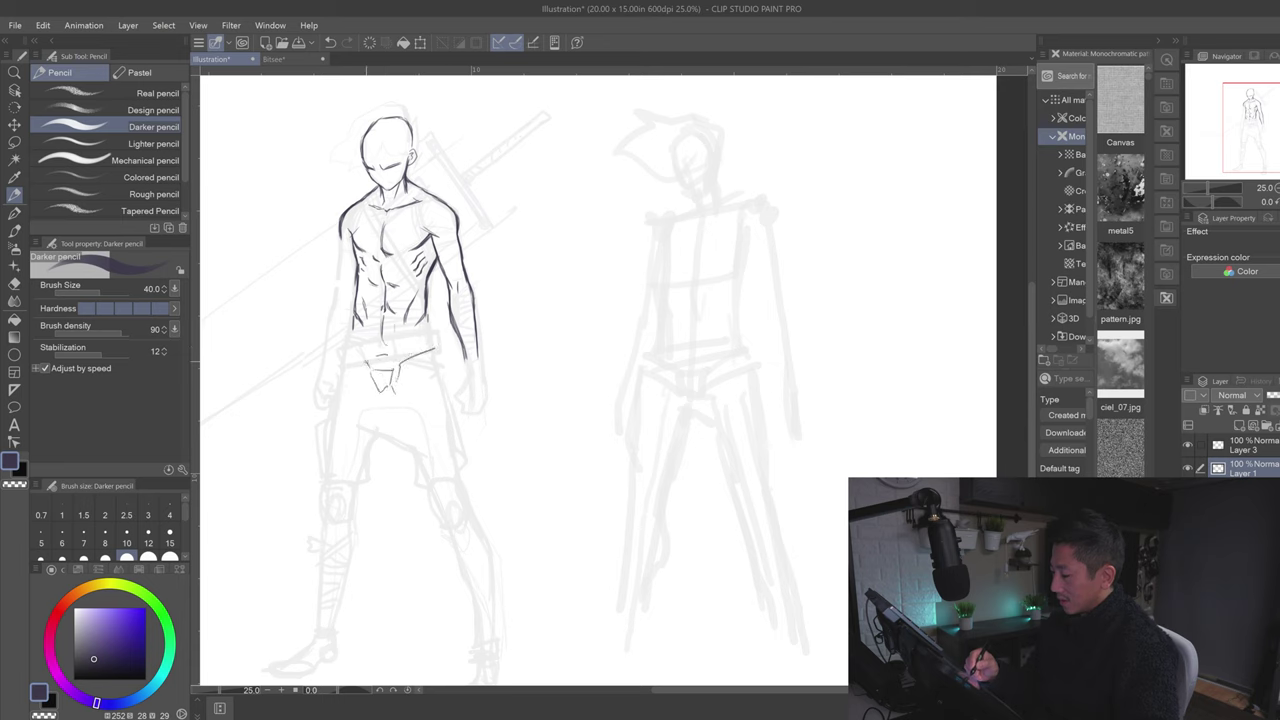
pyautogui.moveTo(347, 361)
pyautogui.mouseDown()
pyautogui.moveTo(364, 371)
pyautogui.moveTo(437, 357)
pyautogui.mouseUp()
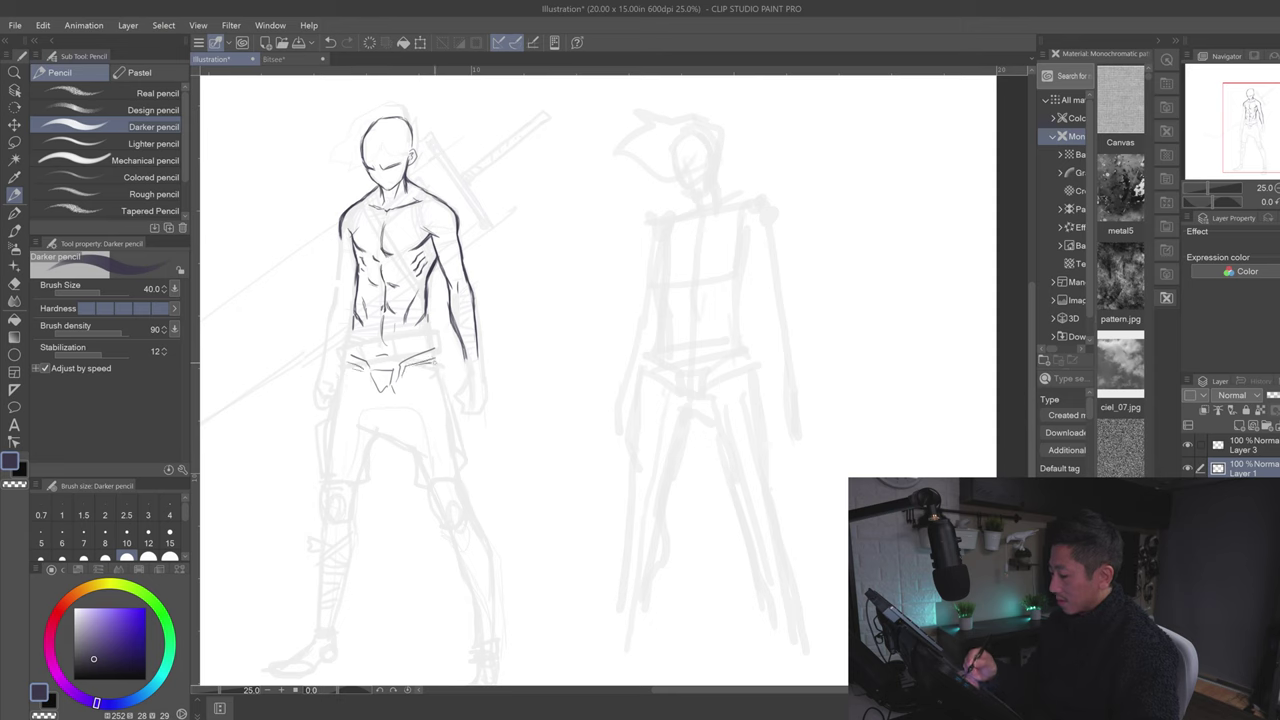
# Step: Lasso the pelvis lines, shift them slightly upward with a transform, and clear the selection
pyautogui.press('m')
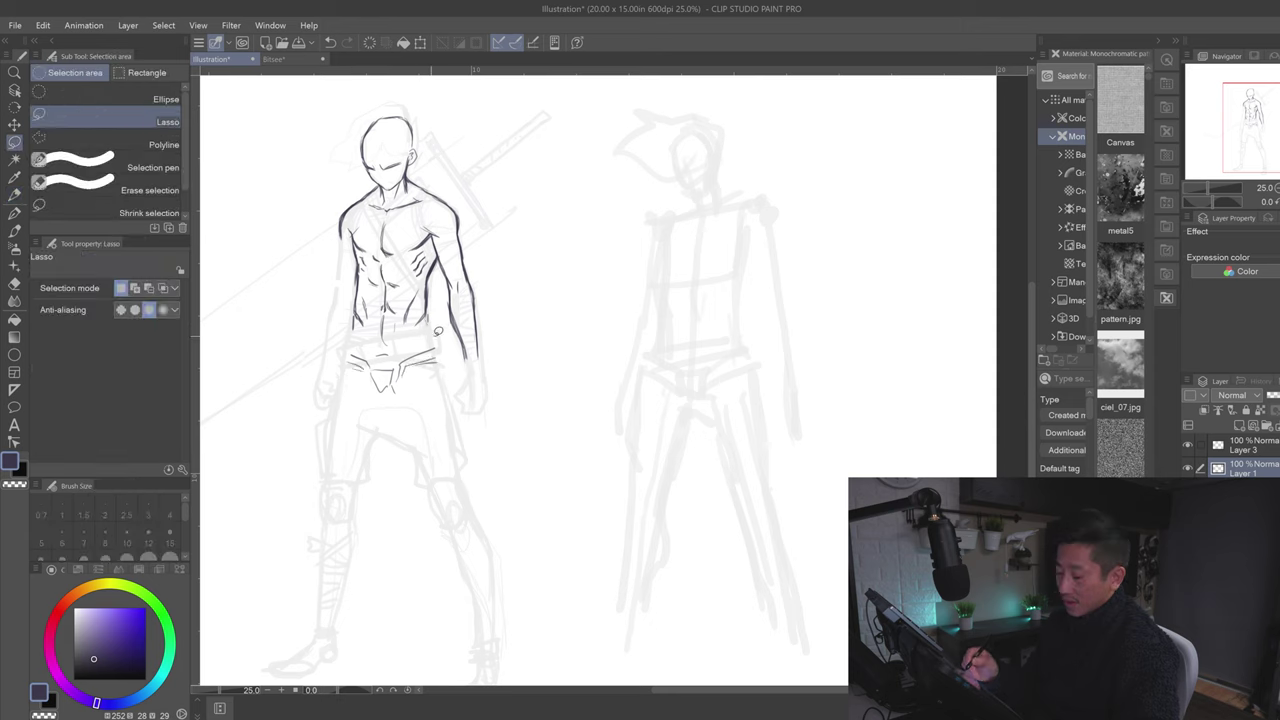
pyautogui.moveTo(420, 338)
pyautogui.mouseDown()
pyautogui.moveTo(359, 337)
pyautogui.moveTo(357, 400)
pyautogui.moveTo(457, 352)
pyautogui.moveTo(423, 362)
pyautogui.mouseUp()
pyautogui.click(446, 434)
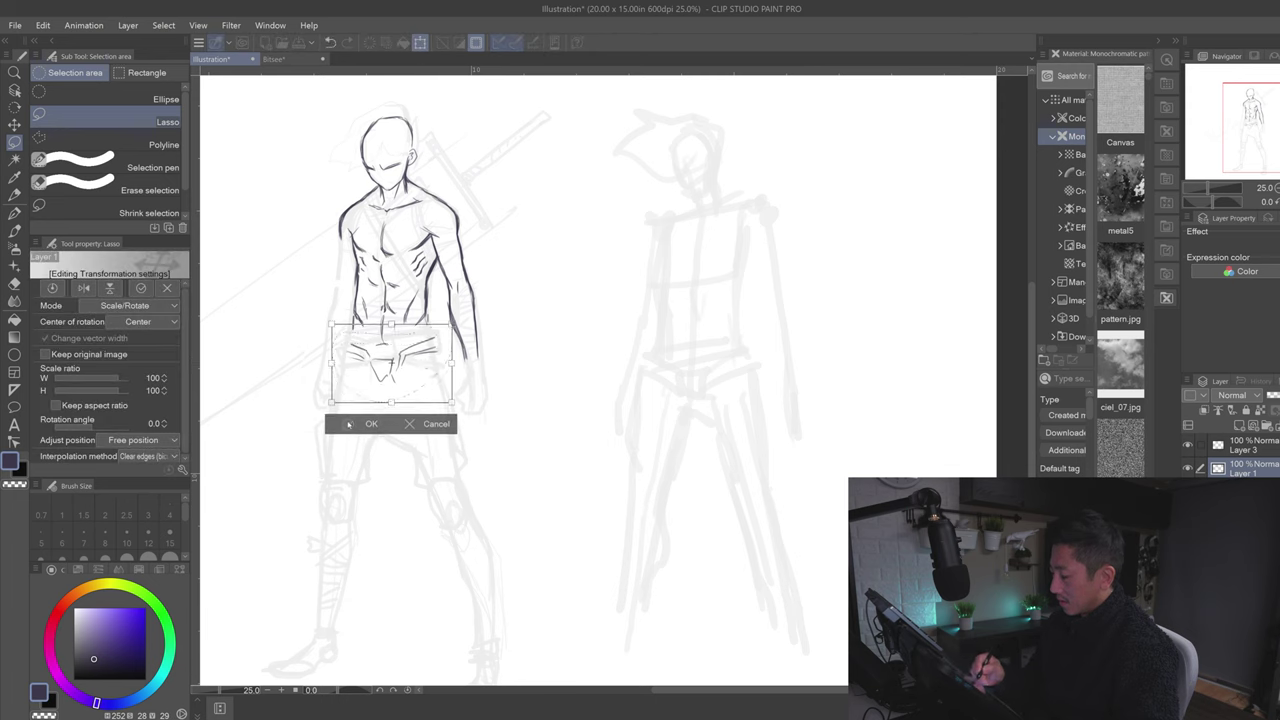
pyautogui.click(349, 425)
pyautogui.hotkey('ctrl', 'd')
# Step: Draw the inner and outer contours of both thighs and a rounded kneecap at the end of each
pyautogui.press('p')
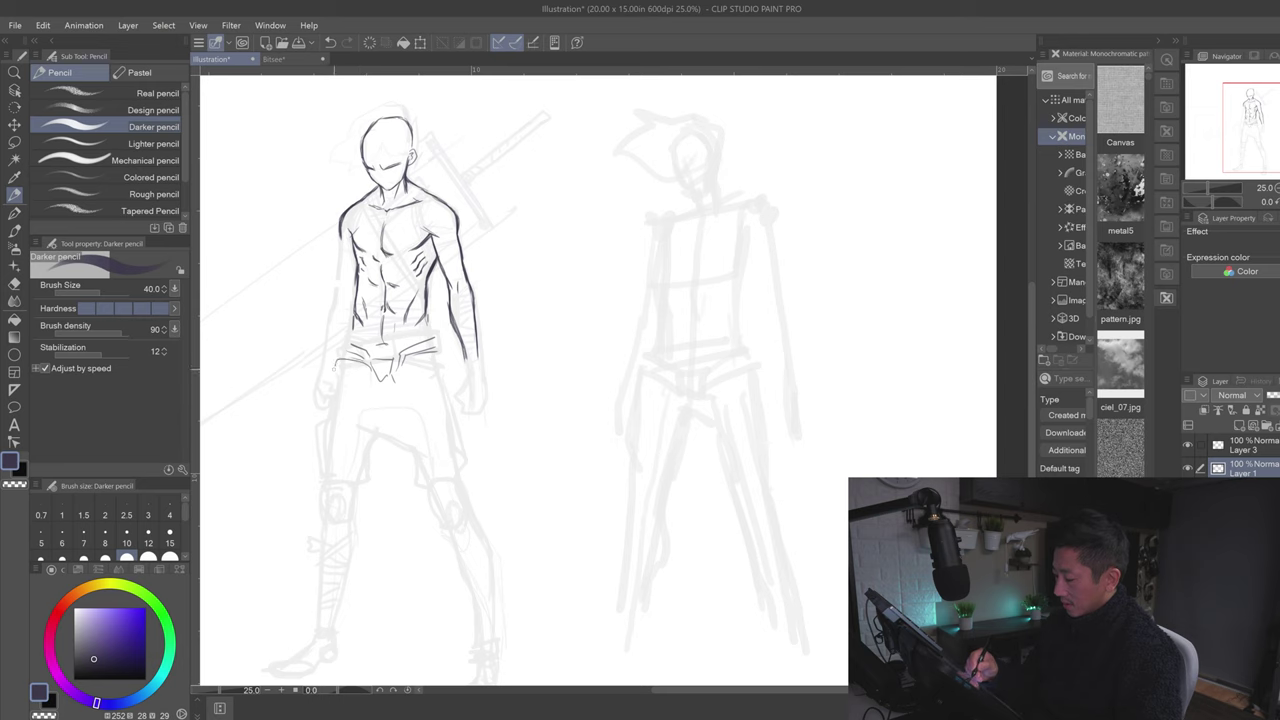
pyautogui.moveTo(332, 395)
pyautogui.mouseDown()
pyautogui.moveTo(328, 466)
pyautogui.moveTo(347, 469)
pyautogui.moveTo(330, 478)
pyautogui.moveTo(338, 503)
pyautogui.mouseUp()
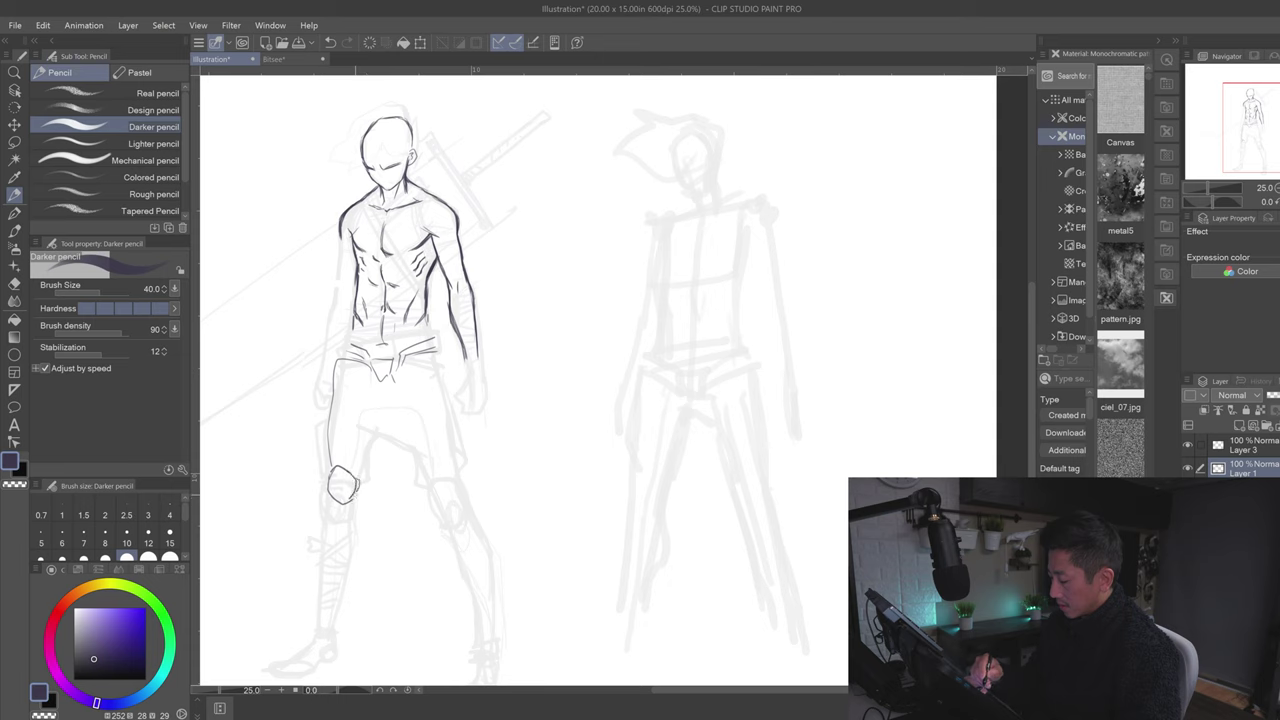
pyautogui.moveTo(404, 381)
pyautogui.mouseDown()
pyautogui.moveTo(438, 360)
pyautogui.moveTo(400, 386)
pyautogui.moveTo(422, 481)
pyautogui.mouseUp()
pyautogui.hotkey('ctrl', 'z')
pyautogui.moveTo(447, 365); pyautogui.dragTo(456, 399)
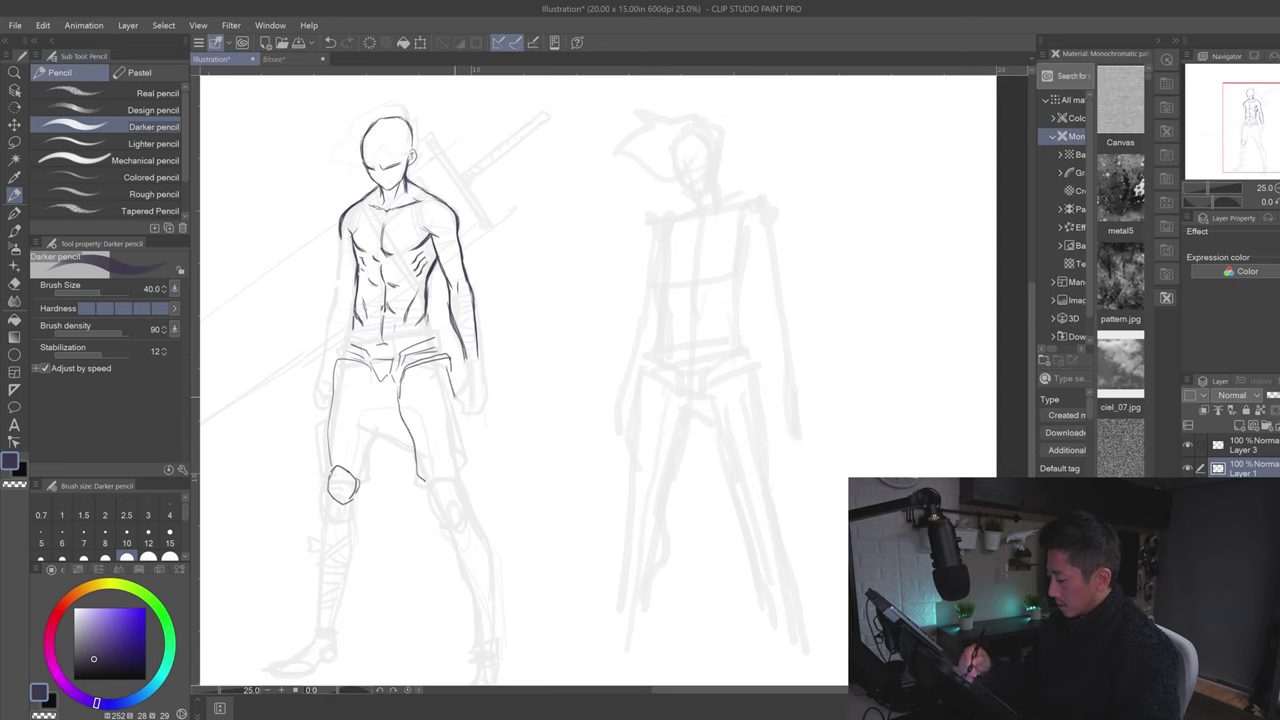
pyautogui.moveTo(458, 467); pyautogui.dragTo(428, 475)
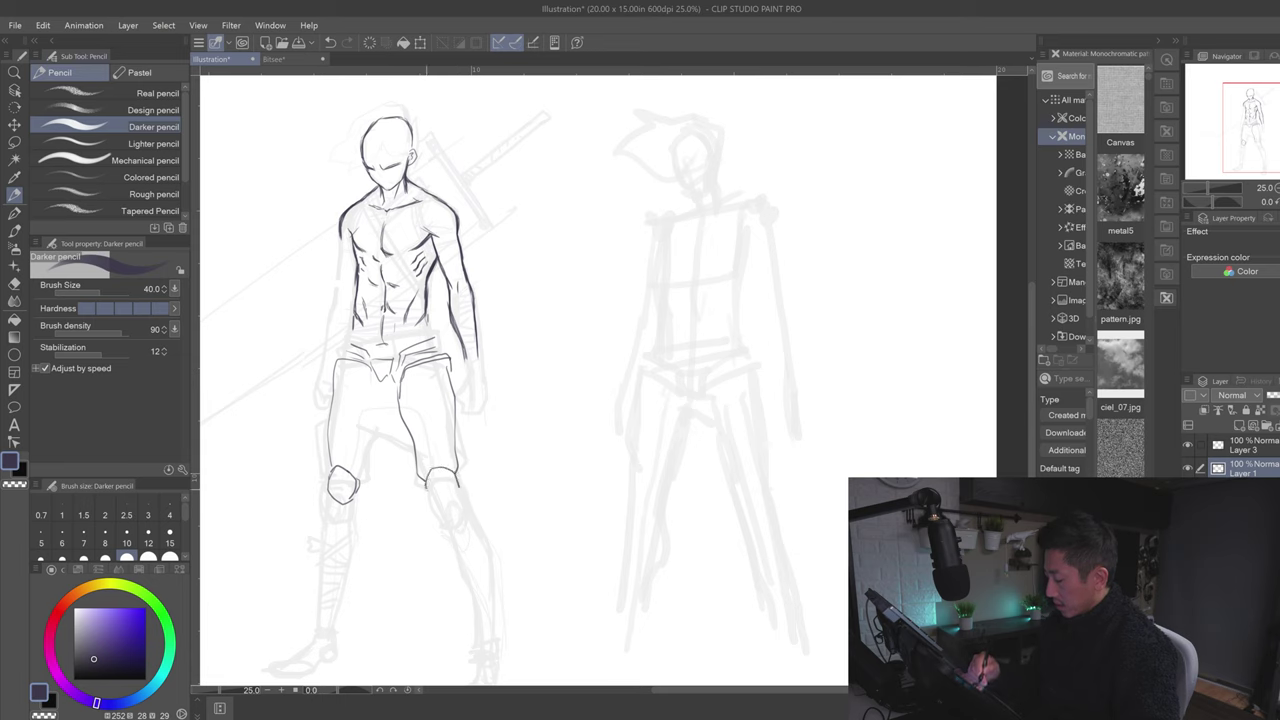
pyautogui.moveTo(442, 503); pyautogui.dragTo(458, 486)
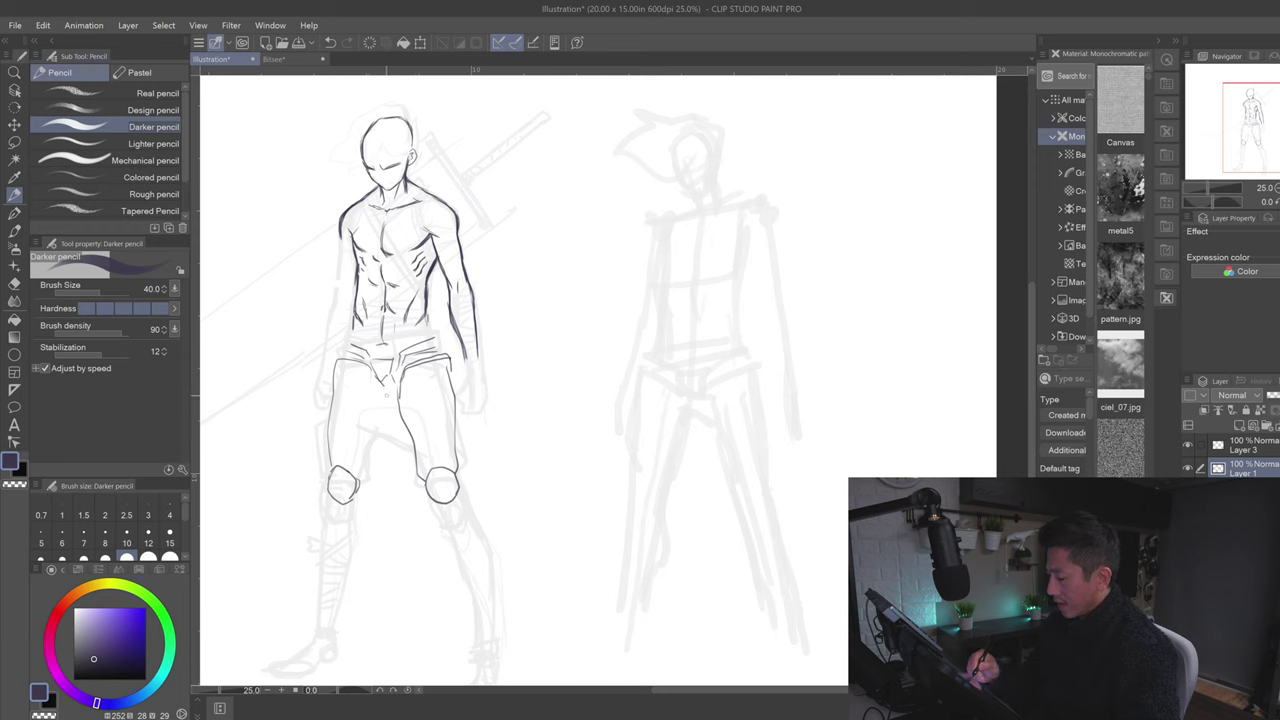
pyautogui.moveTo(387, 397); pyautogui.dragTo(366, 466)
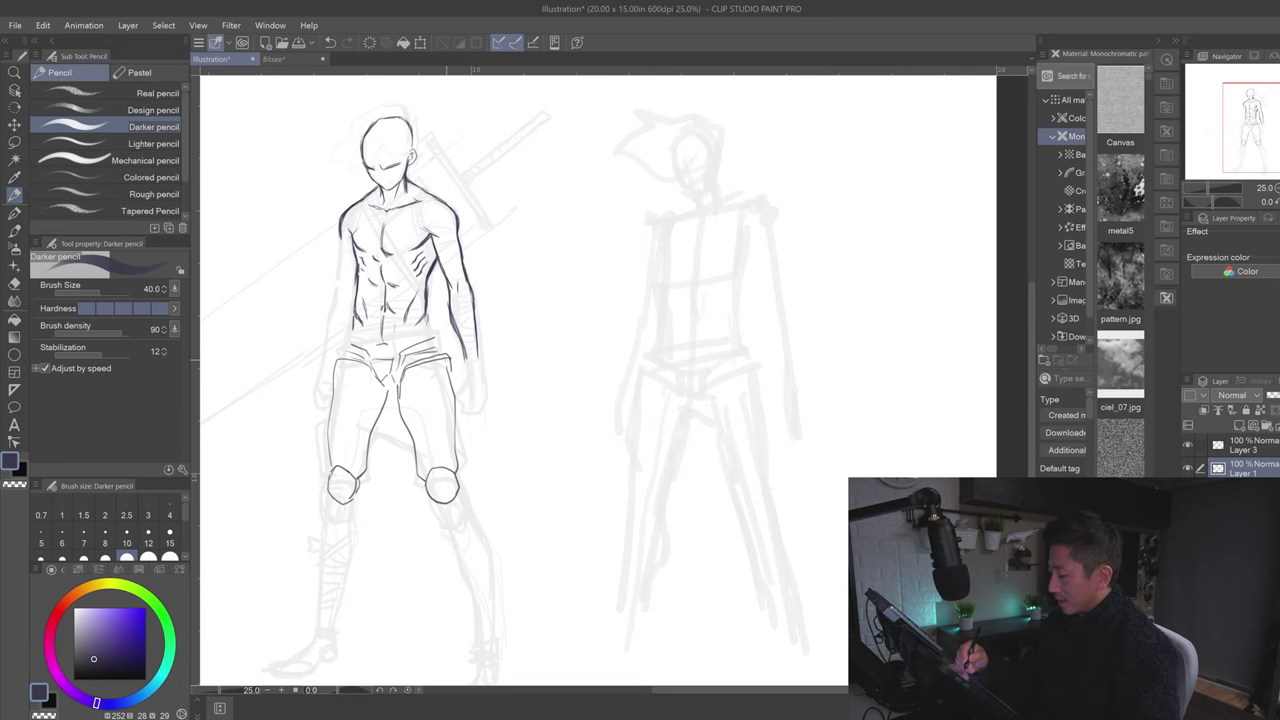
# Step: Reinforce the outer hip line and extend the forearm contour toward the wrist on the sword-handle side
pyautogui.moveTo(448, 360); pyautogui.dragTo(451, 378)
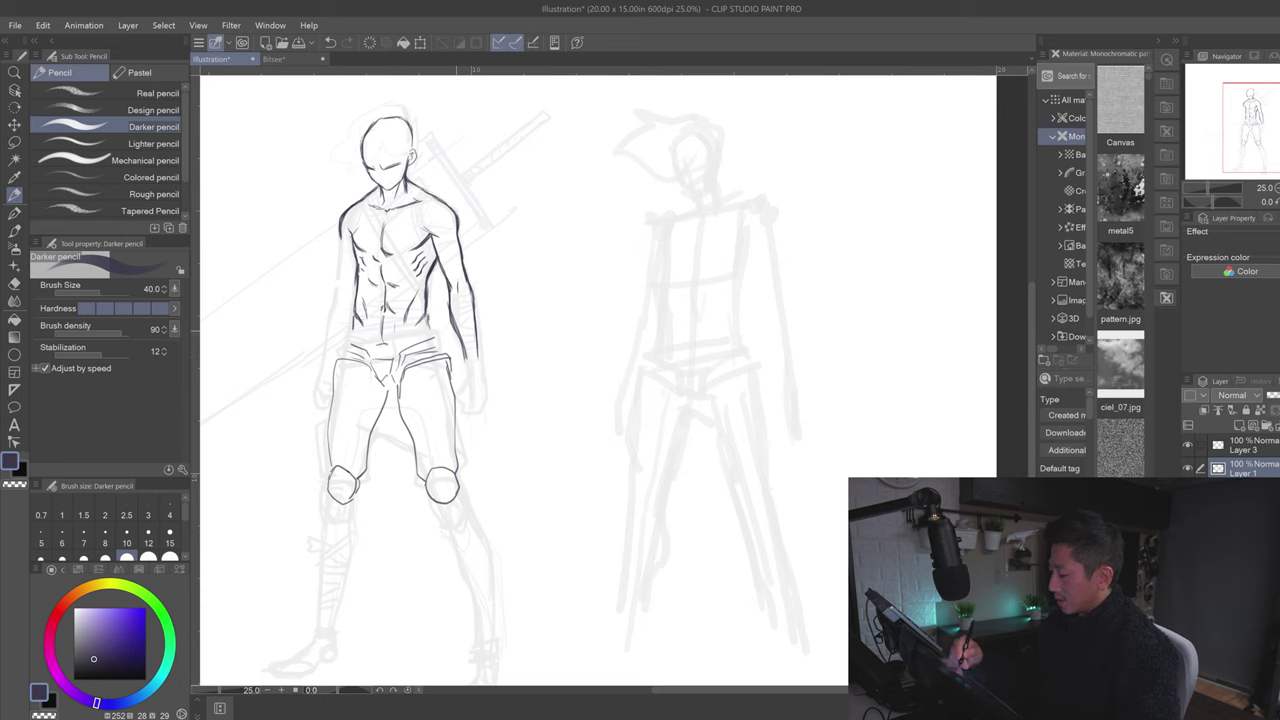
pyautogui.moveTo(457, 332); pyautogui.dragTo(466, 367)
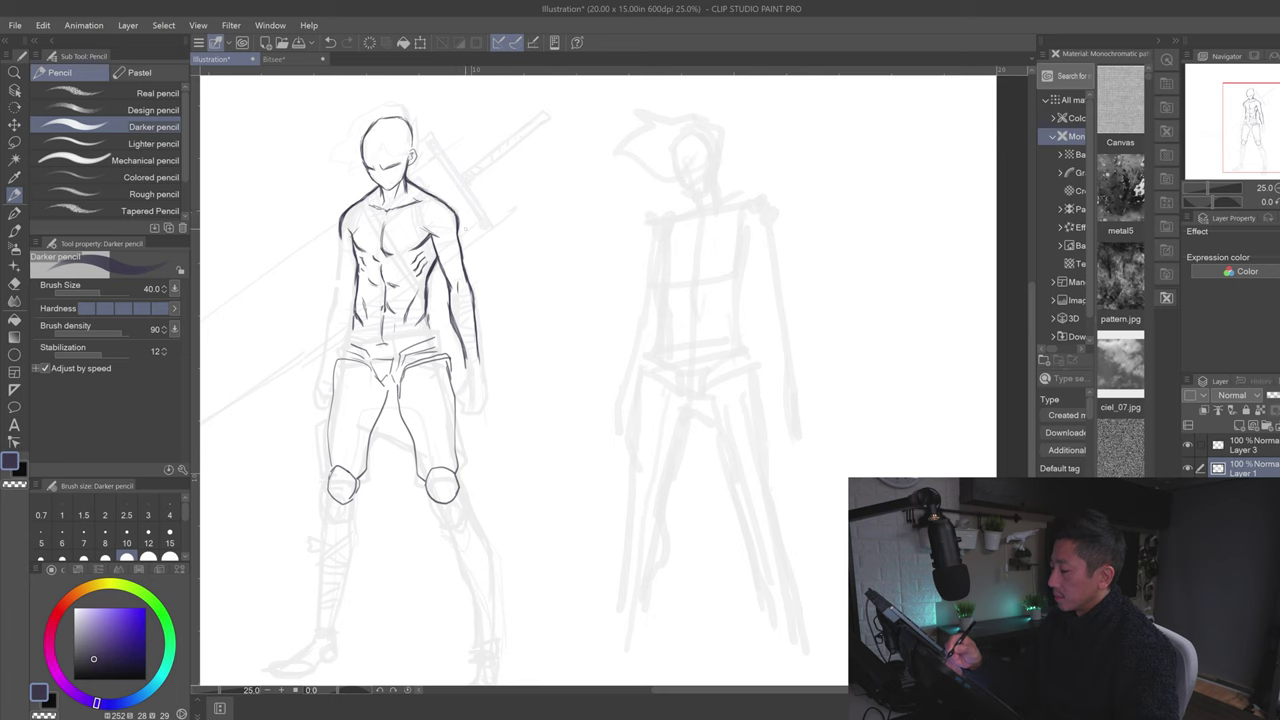
# Step: Lower Layer 1's opacity to 33% and make Layer 3 the active layer
pyautogui.moveTo(476, 249); pyautogui.dragTo(473, 251)
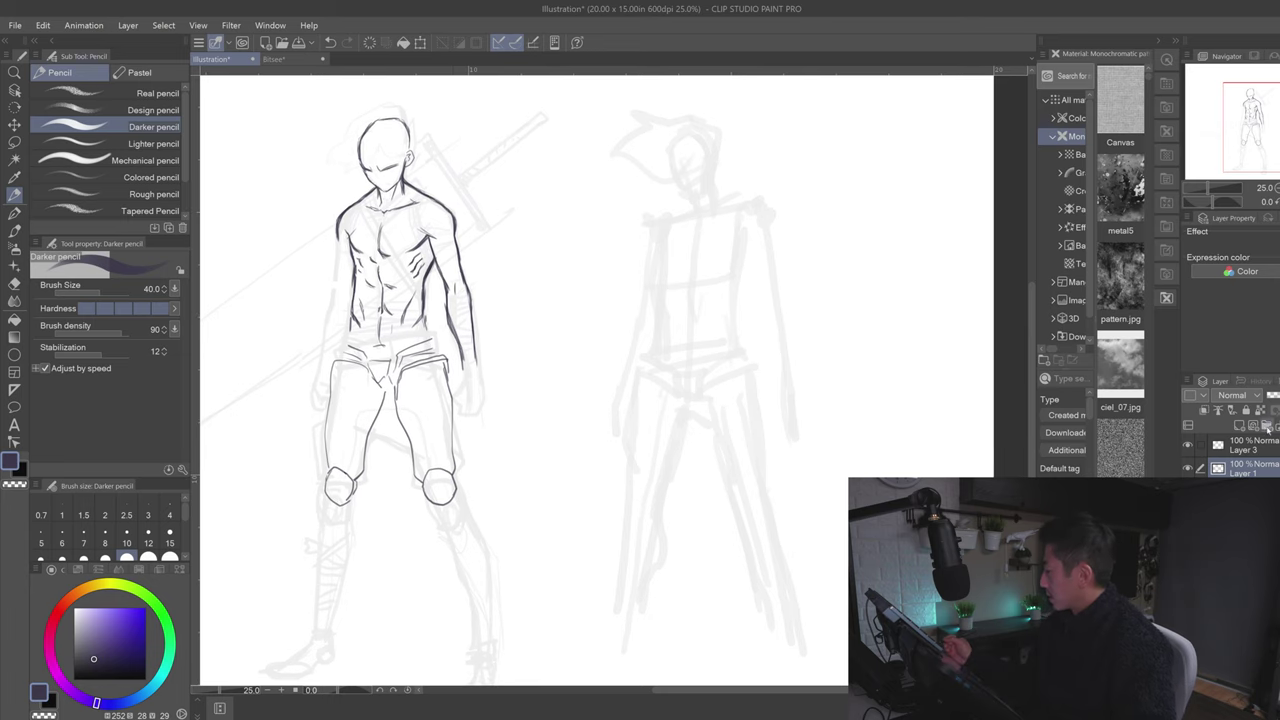
pyautogui.moveTo(1279, 395); pyautogui.dragTo(1273, 395)
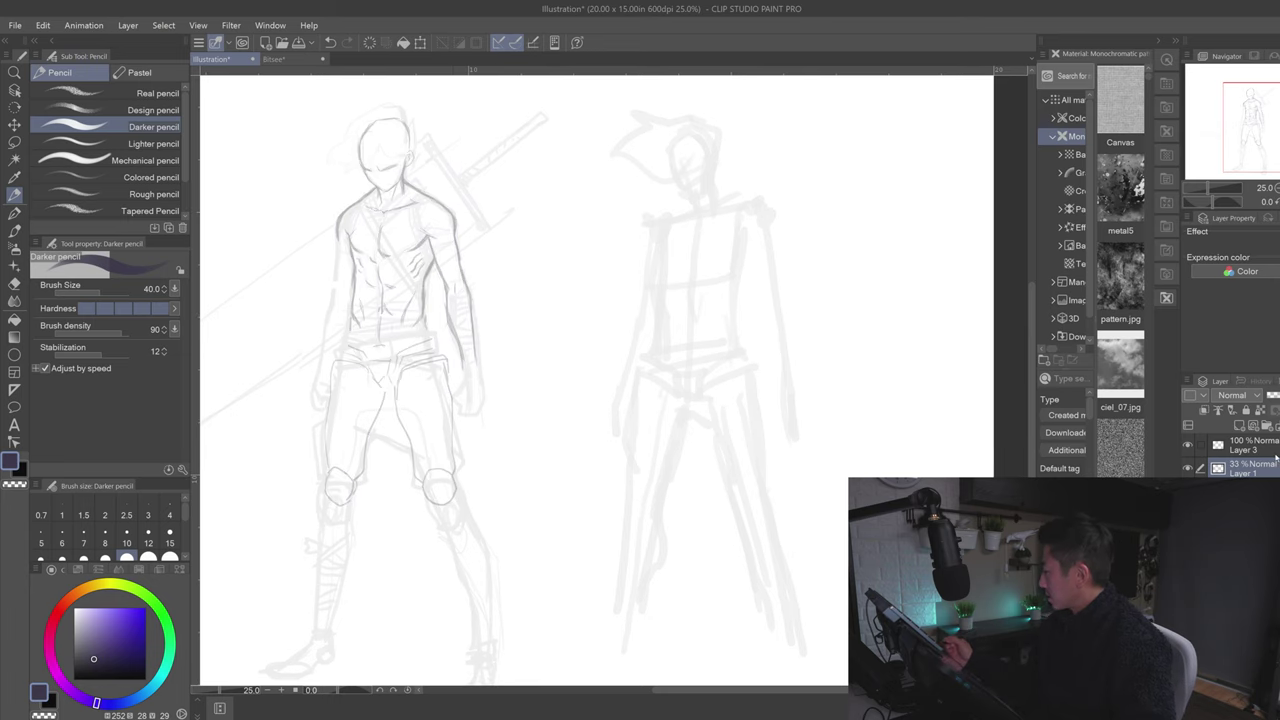
pyautogui.click(1235, 445)
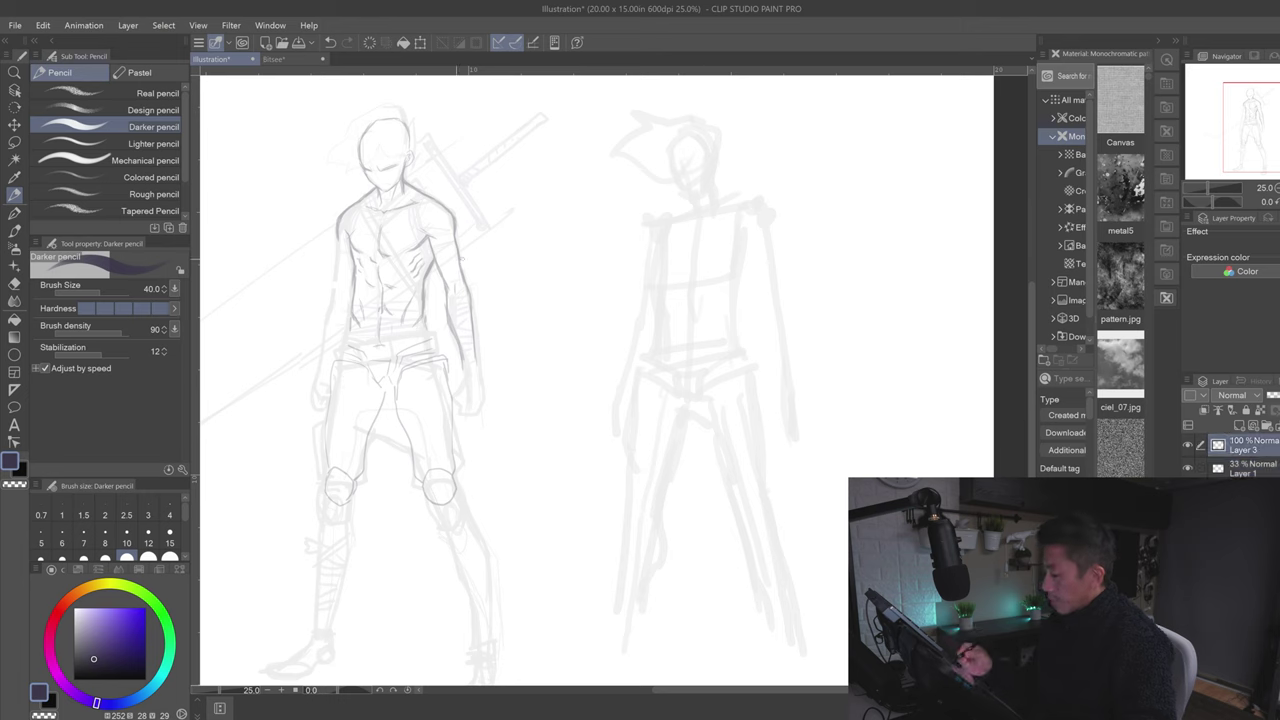
# Step: Draw a high open collar around the swordsman's neck, with pointed upper corners and a short centre-front line
pyautogui.moveTo(365, 186); pyautogui.dragTo(398, 189)
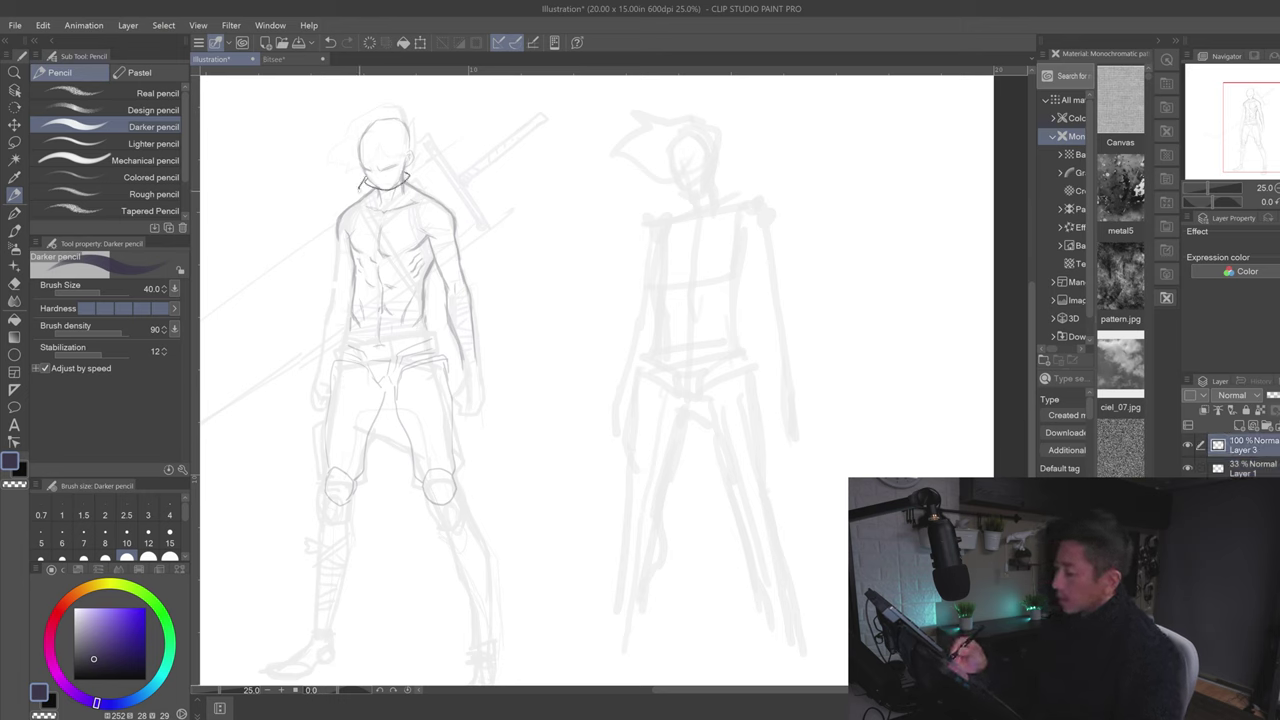
pyautogui.moveTo(405, 177); pyautogui.dragTo(414, 170)
pyautogui.hotkey('ctrl', 'z')
pyautogui.hotkey('ctrl', 'z')
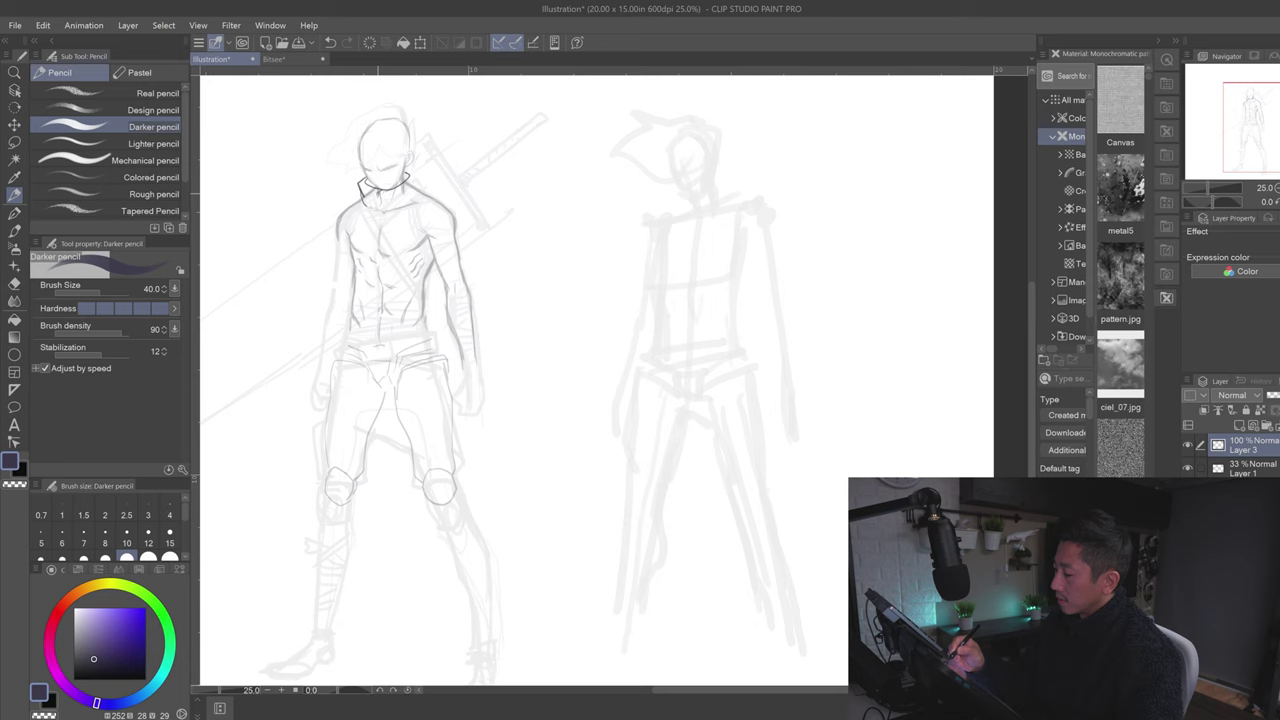
pyautogui.moveTo(378, 192); pyautogui.dragTo(380, 200)
pyautogui.moveTo(384, 214); pyautogui.dragTo(422, 192)
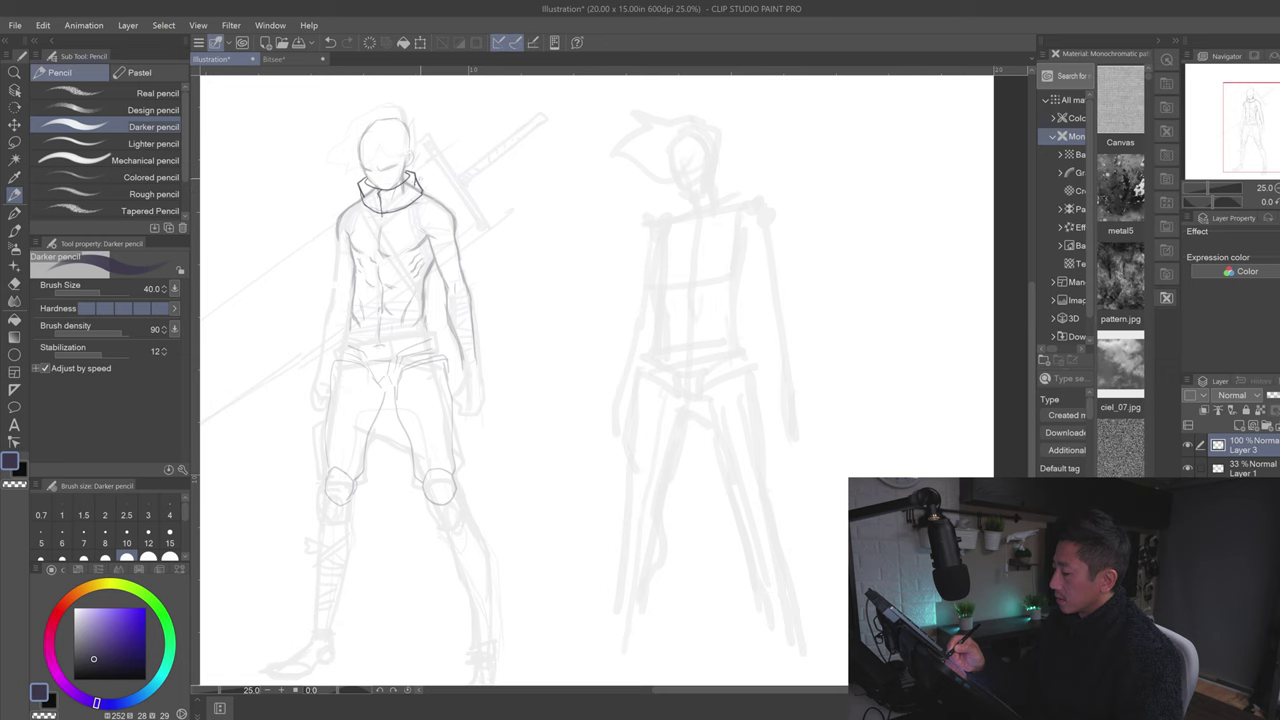
pyautogui.hotkey('ctrl', 'z')
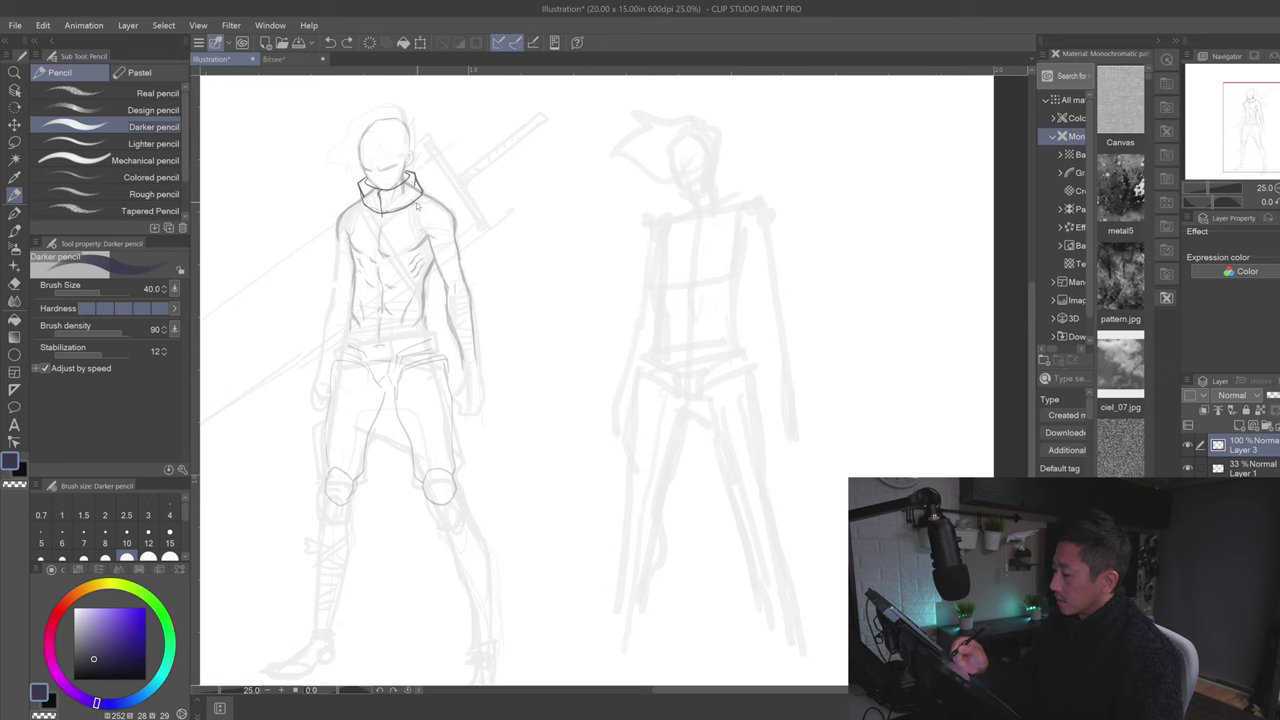
# Step: Draw the jacket's shoulder lines from the collar outward and add doubled armhole seams with pointed shoulder edges on both sides
pyautogui.moveTo(381, 205)
pyautogui.mouseDown()
pyautogui.moveTo(380, 217)
pyautogui.moveTo(342, 217)
pyautogui.mouseUp()
pyautogui.hotkey('ctrl', 'z')
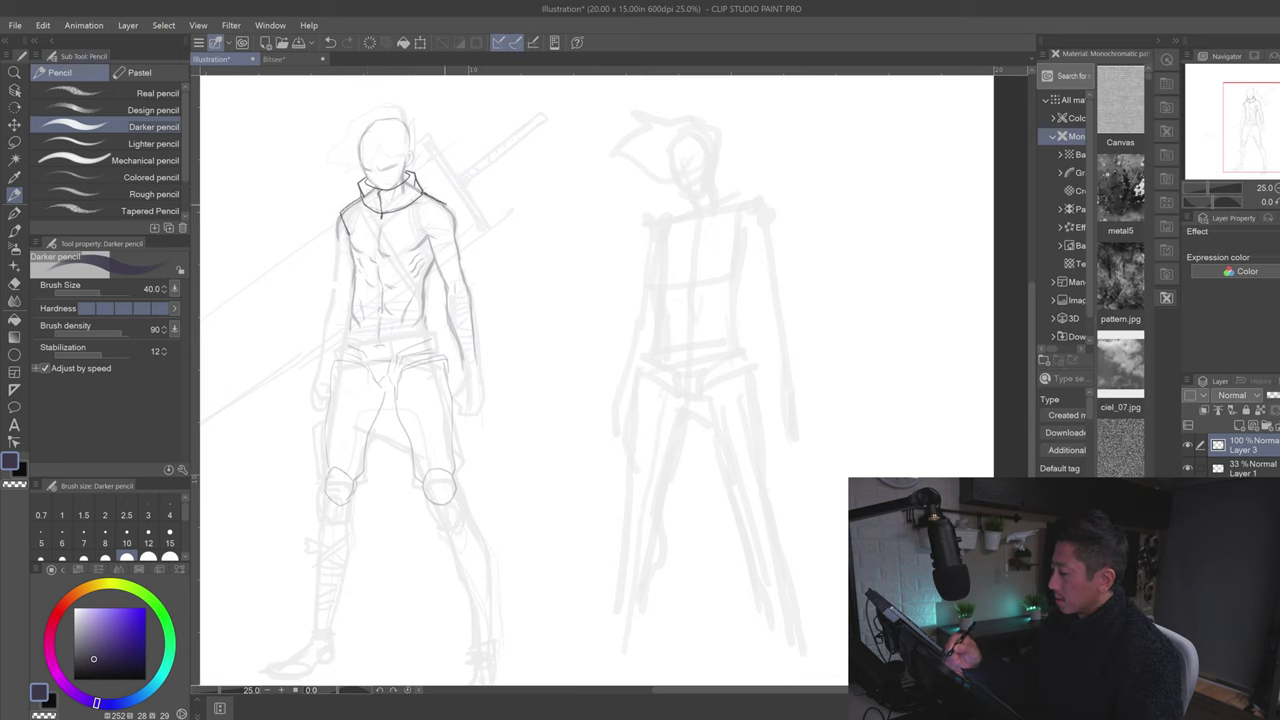
pyautogui.moveTo(445, 205); pyautogui.dragTo(428, 230)
pyautogui.moveTo(421, 256); pyautogui.dragTo(424, 239)
pyautogui.hotkey('ctrl', 'z')
pyautogui.moveTo(347, 238); pyautogui.dragTo(351, 258)
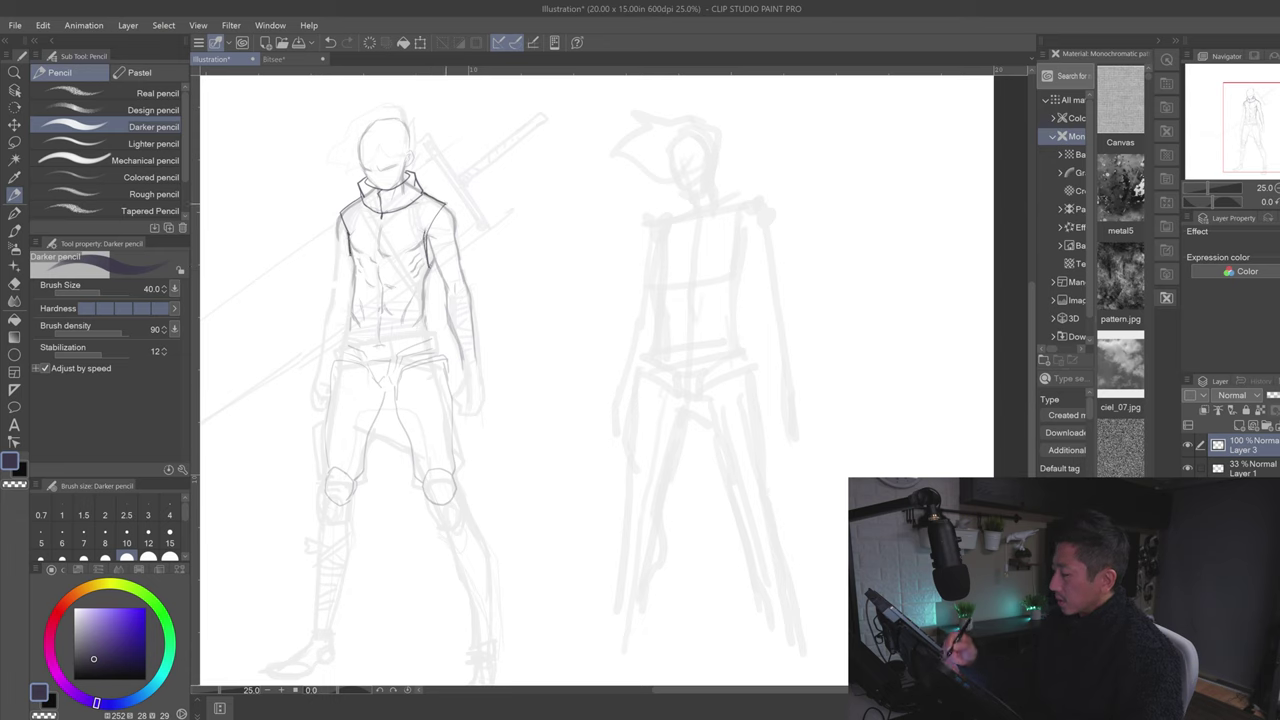
pyautogui.hotkey('ctrl', 'z')
pyautogui.moveTo(436, 199); pyautogui.dragTo(453, 207)
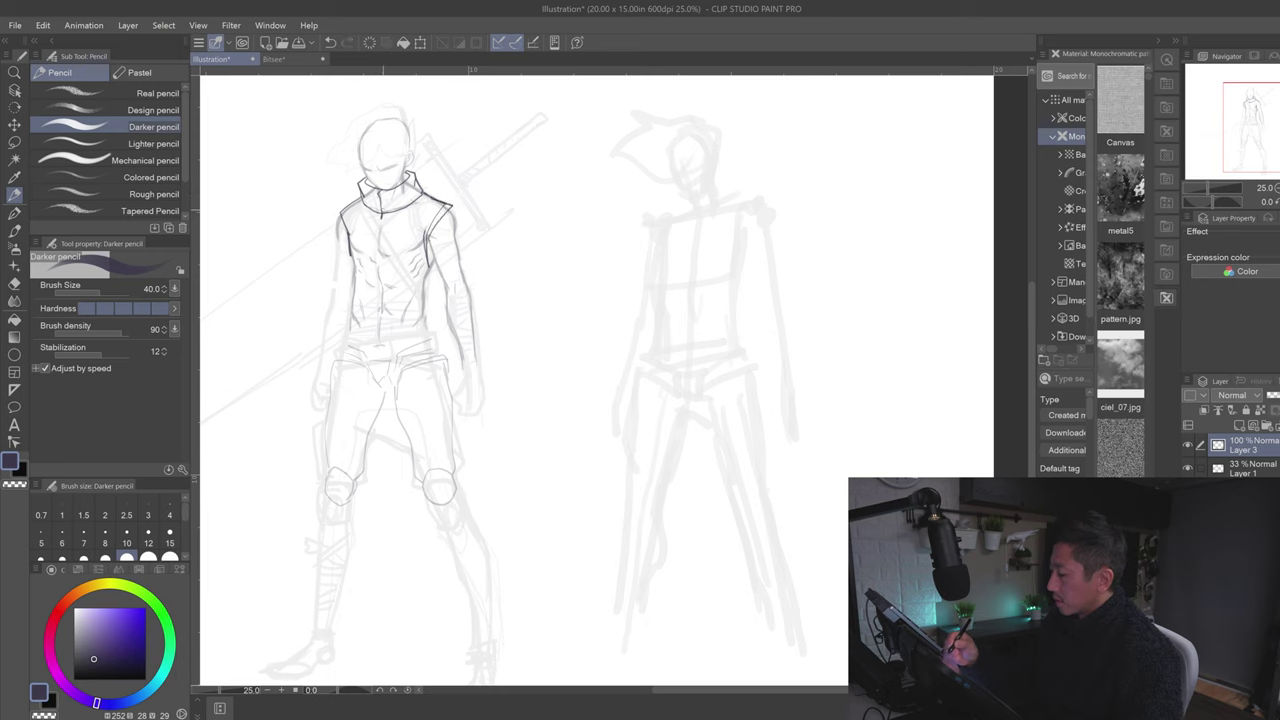
pyautogui.moveTo(338, 218)
pyautogui.mouseDown()
pyautogui.moveTo(348, 238)
pyautogui.moveTo(360, 200)
pyautogui.moveTo(455, 208)
pyautogui.mouseUp()
pyautogui.hotkey('ctrl', 'z')
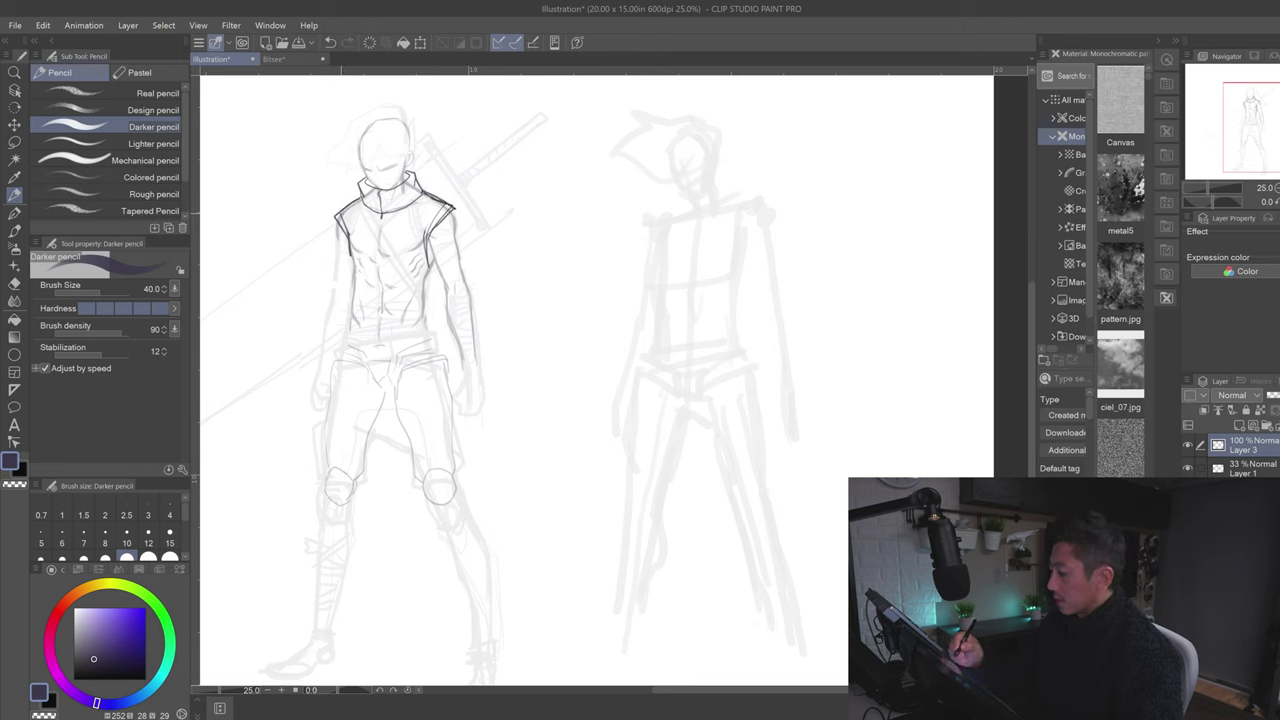
# Step: Draw loose jacket sleeves on both arms, billowing below the elbows into cuffs, with the inner sleeve line on the sword-handle side
pyautogui.moveTo(334, 214)
pyautogui.mouseDown()
pyautogui.moveTo(329, 275)
pyautogui.moveTo(343, 310)
pyautogui.moveTo(337, 351)
pyautogui.mouseUp()
pyautogui.hotkey('ctrl', 'z')
pyautogui.moveTo(331, 273); pyautogui.dragTo(324, 291)
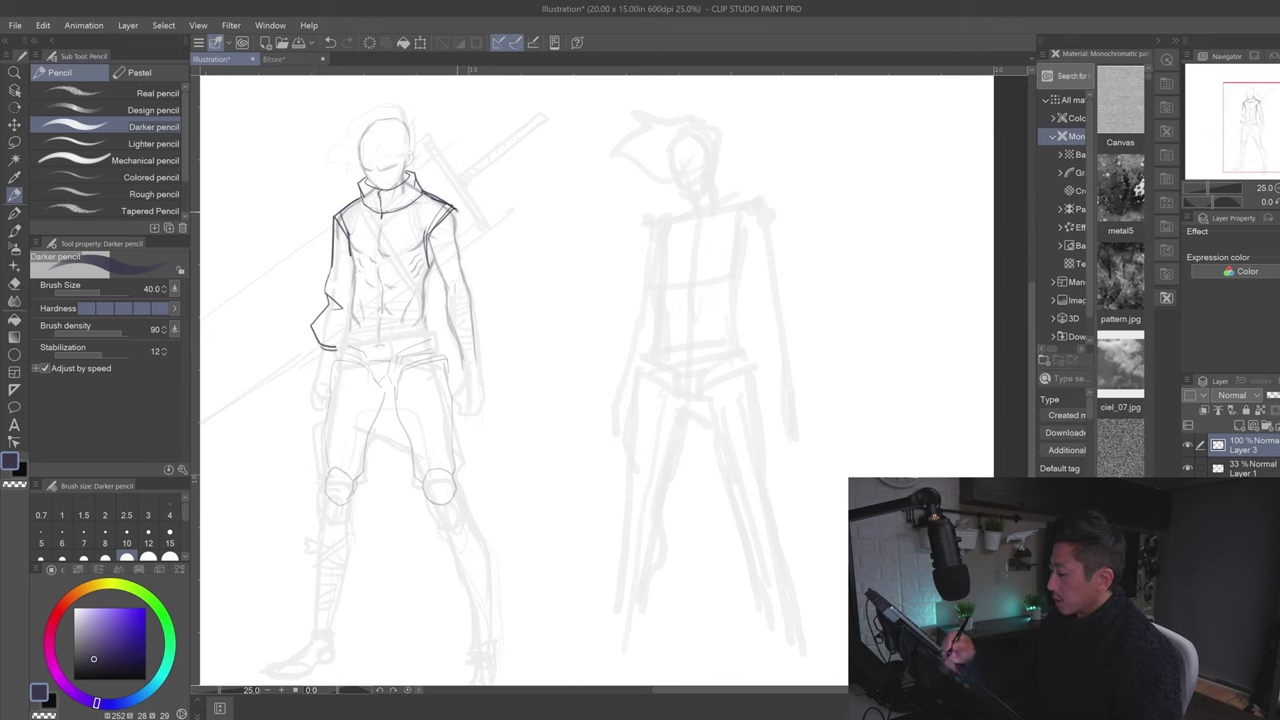
pyautogui.moveTo(457, 210)
pyautogui.mouseDown()
pyautogui.moveTo(481, 301)
pyautogui.moveTo(471, 322)
pyautogui.moveTo(478, 313)
pyautogui.moveTo(491, 338)
pyautogui.moveTo(442, 331)
pyautogui.mouseUp()
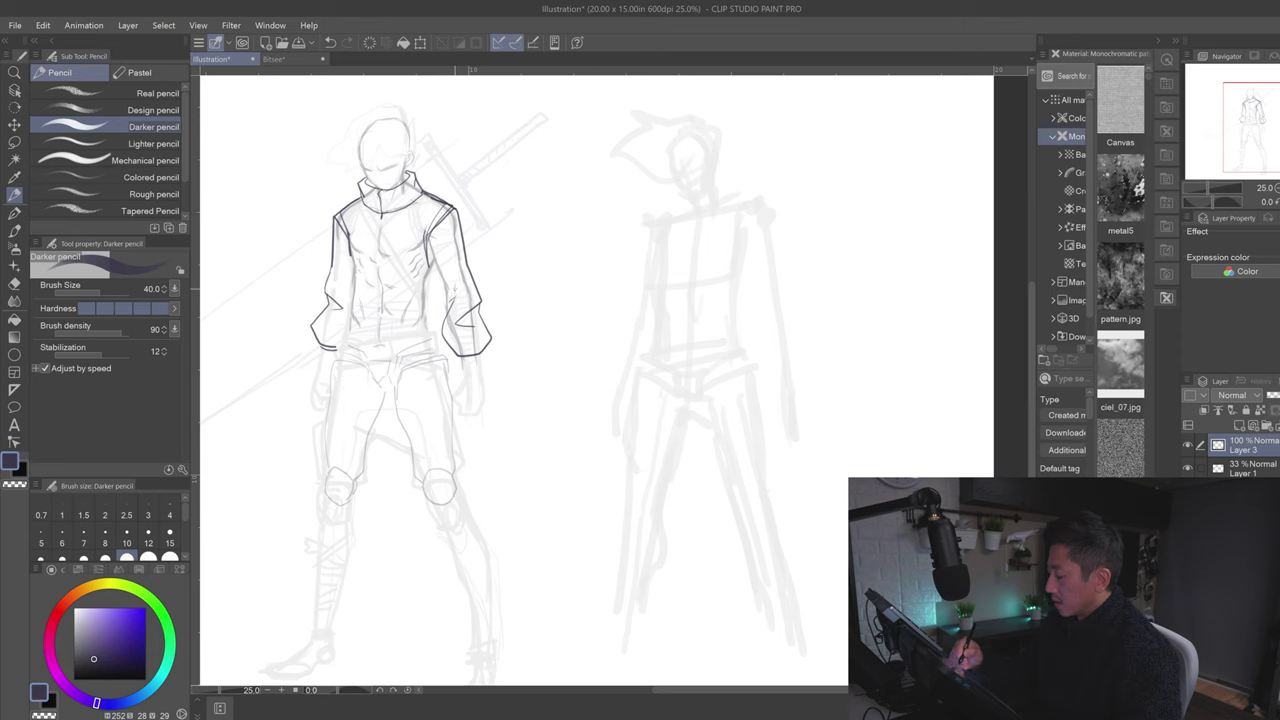
pyautogui.moveTo(425, 243); pyautogui.dragTo(440, 318)
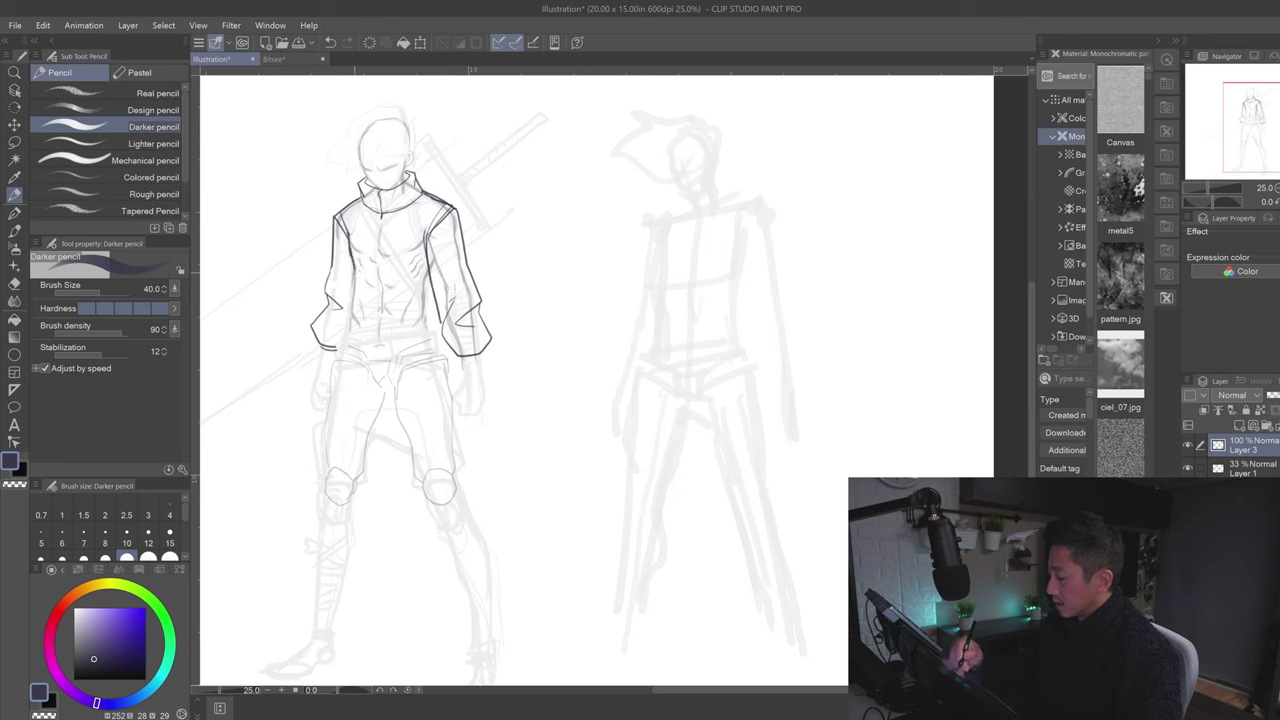
# Step: Draw the jacket's side line down the torso from the armhole on the side opposite the sword handle
pyautogui.moveTo(355, 272); pyautogui.dragTo(351, 308)
pyautogui.hotkey('ctrl', 'z')
pyautogui.hotkey('ctrl', 'z')
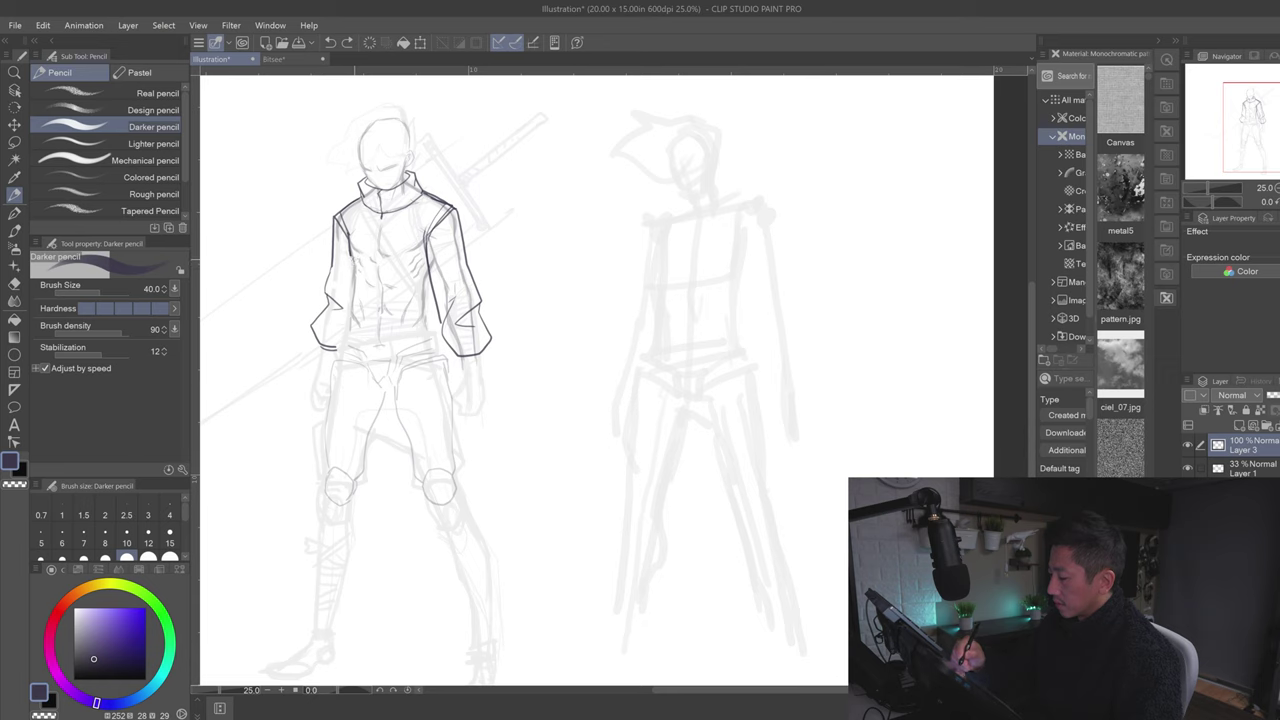
pyautogui.click(430, 267)
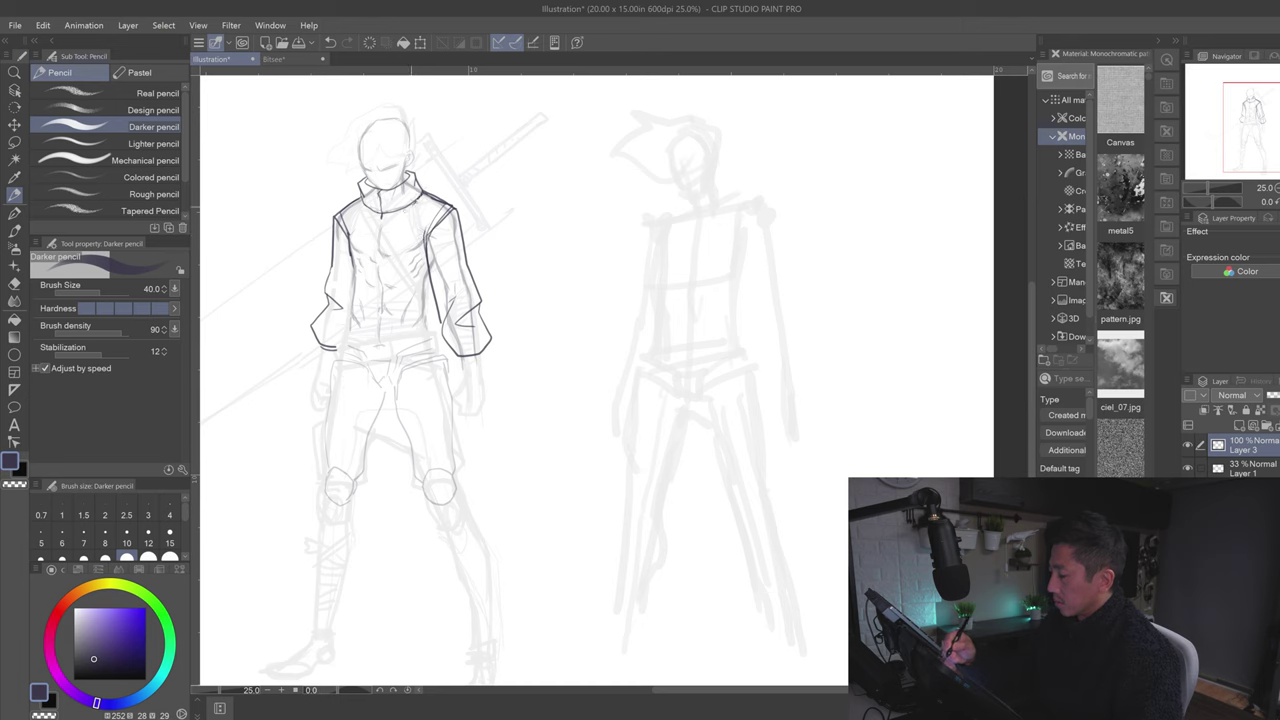
pyautogui.moveTo(379, 234); pyautogui.dragTo(379, 319)
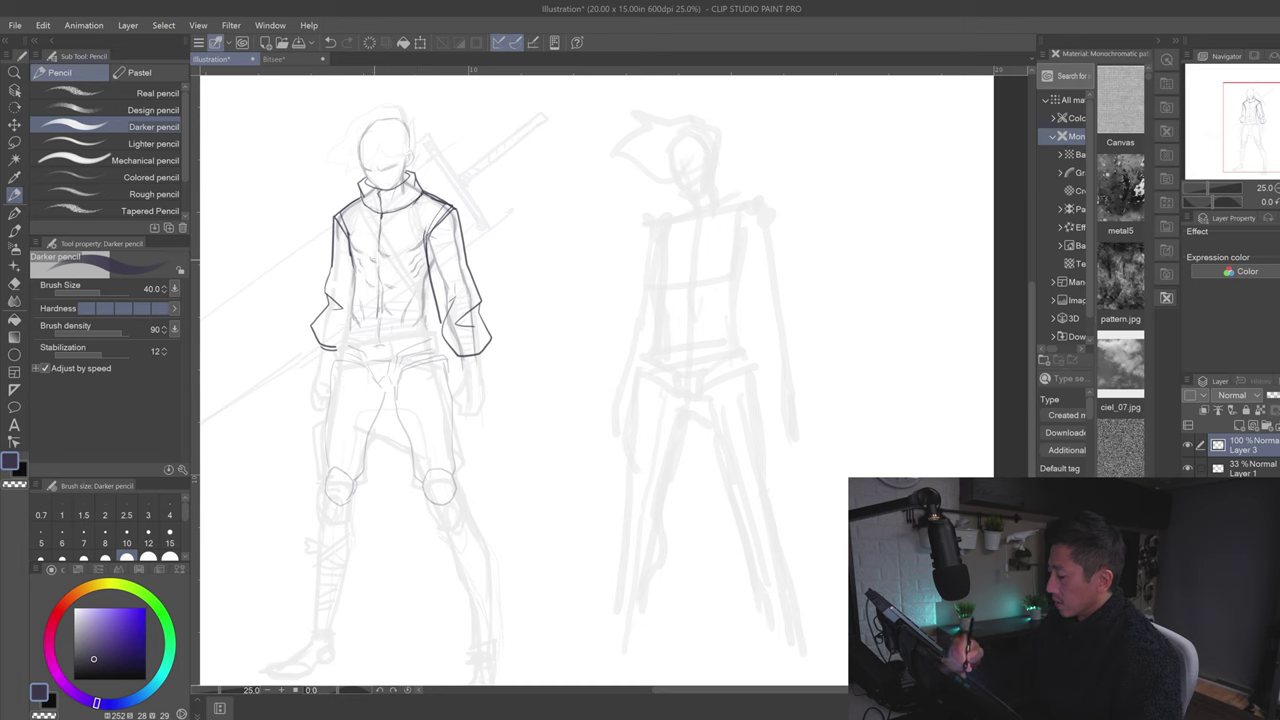
pyautogui.moveTo(345, 235); pyautogui.dragTo(350, 315)
pyautogui.hotkey('ctrl', 'z')
pyautogui.moveTo(347, 240); pyautogui.dragTo(349, 304)
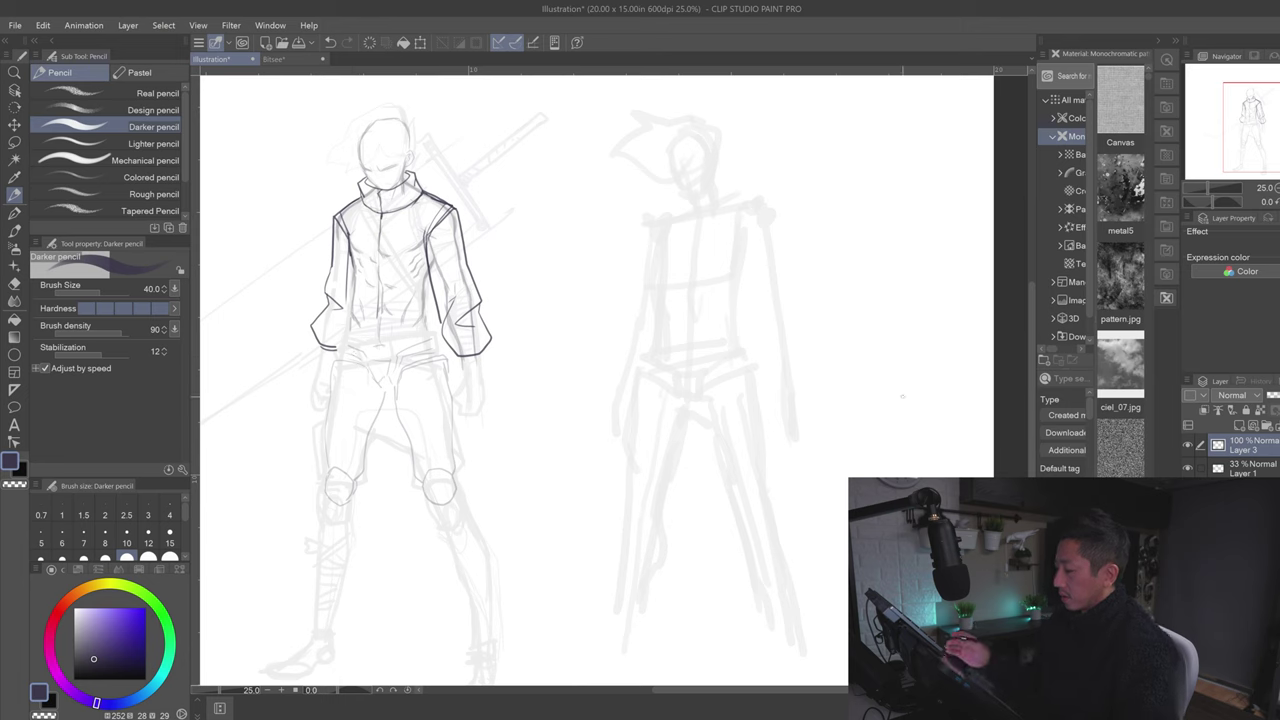
# Step: Hide Layer 3 and add a new raster layer directly above Layer 1
pyautogui.click(1187, 444)
pyautogui.click(1245, 467)
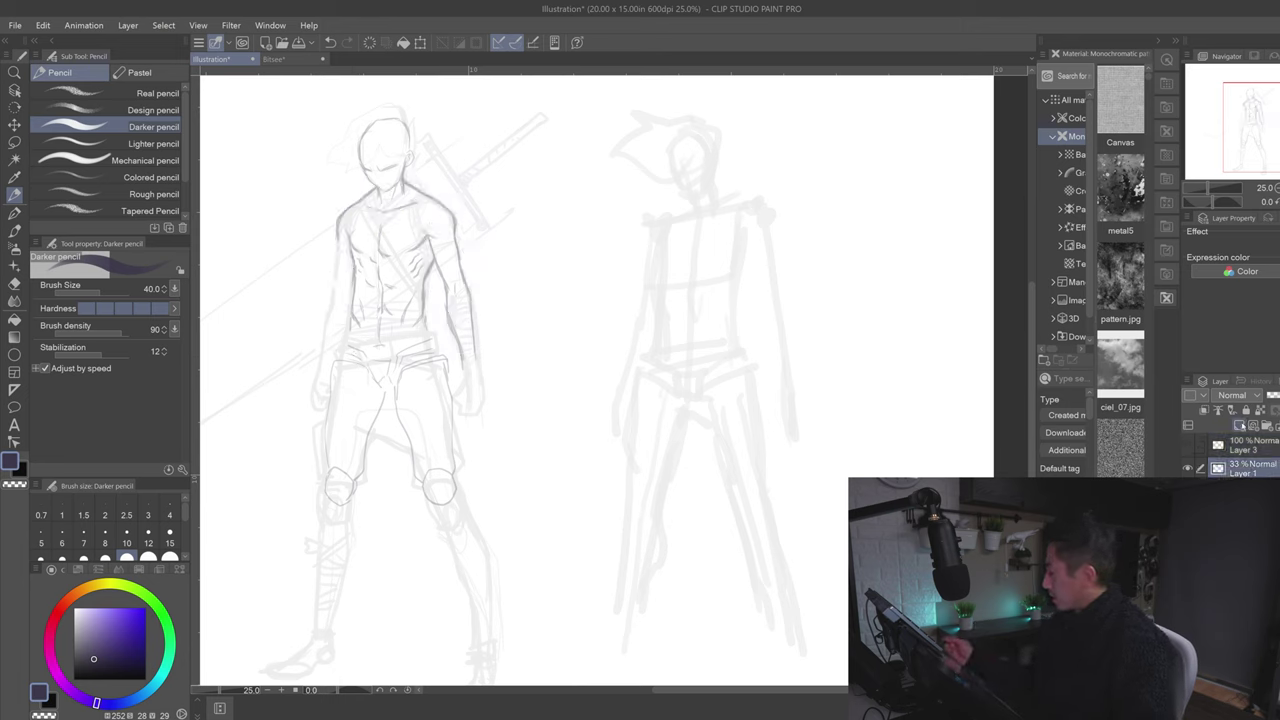
pyautogui.click(1241, 425)
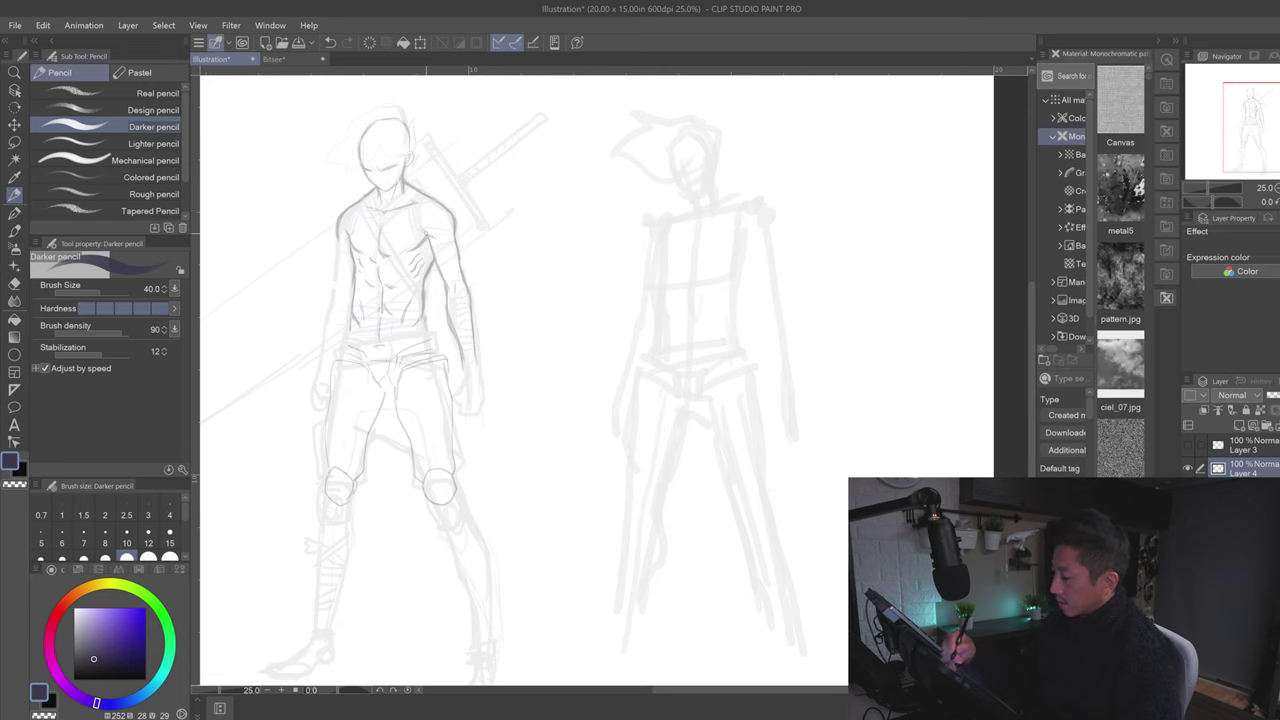
# Step: Draw double-line straps over both shoulders and a diagonal strap across the chest, with a small buckle at the sword-side shoulder
pyautogui.moveTo(349, 240)
pyautogui.mouseDown()
pyautogui.moveTo(362, 198)
pyautogui.moveTo(354, 219)
pyautogui.moveTo(362, 198)
pyautogui.moveTo(428, 238)
pyautogui.moveTo(418, 193)
pyautogui.moveTo(428, 240)
pyautogui.mouseUp()
pyautogui.hotkey('ctrl', 'z')
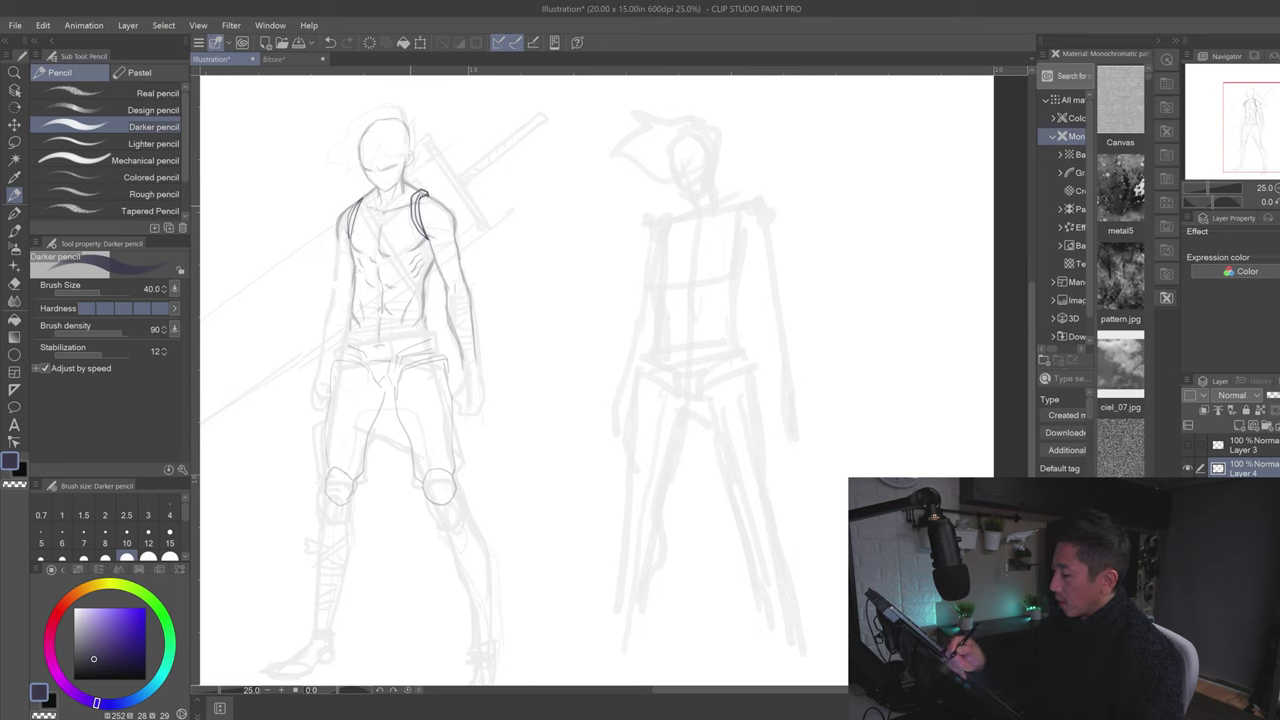
pyautogui.moveTo(414, 199); pyautogui.dragTo(350, 242)
pyautogui.hotkey('ctrl', 'z')
pyautogui.moveTo(408, 212); pyautogui.dragTo(354, 266)
pyautogui.moveTo(410, 210); pyautogui.dragTo(364, 258)
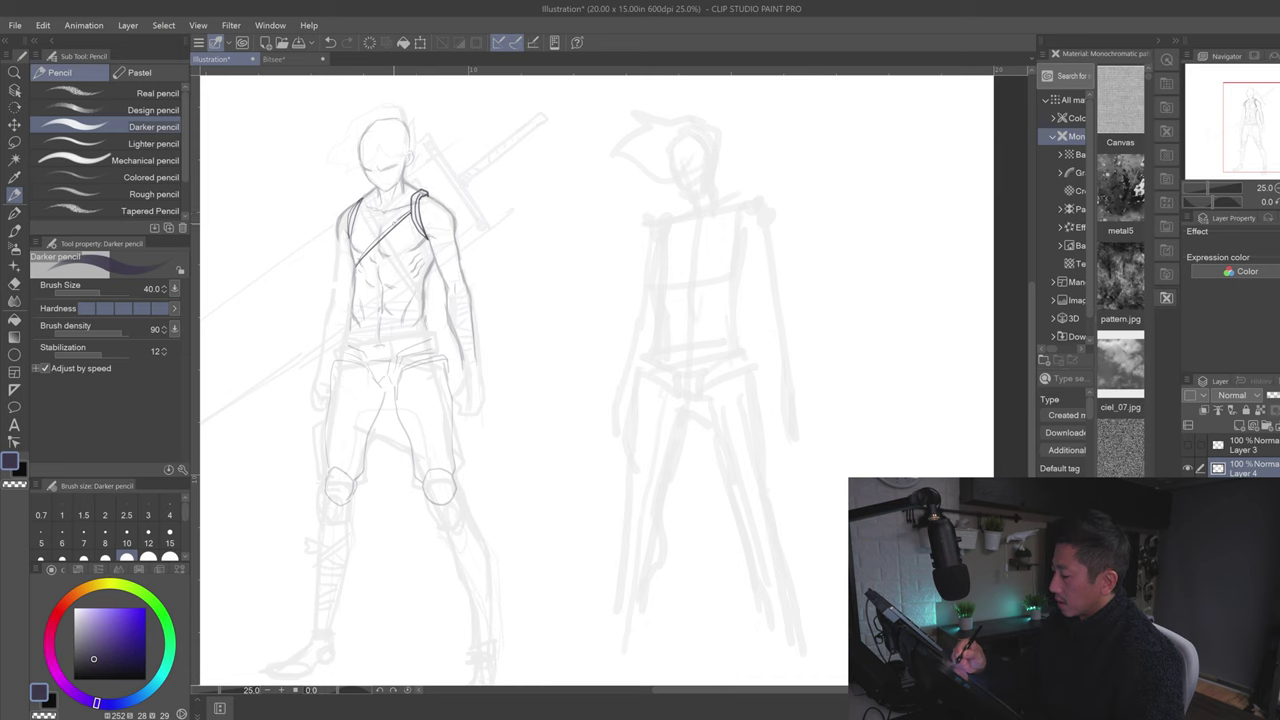
pyautogui.moveTo(412, 215)
pyautogui.mouseDown()
pyautogui.moveTo(355, 268)
pyautogui.moveTo(412, 208)
pyautogui.mouseUp()
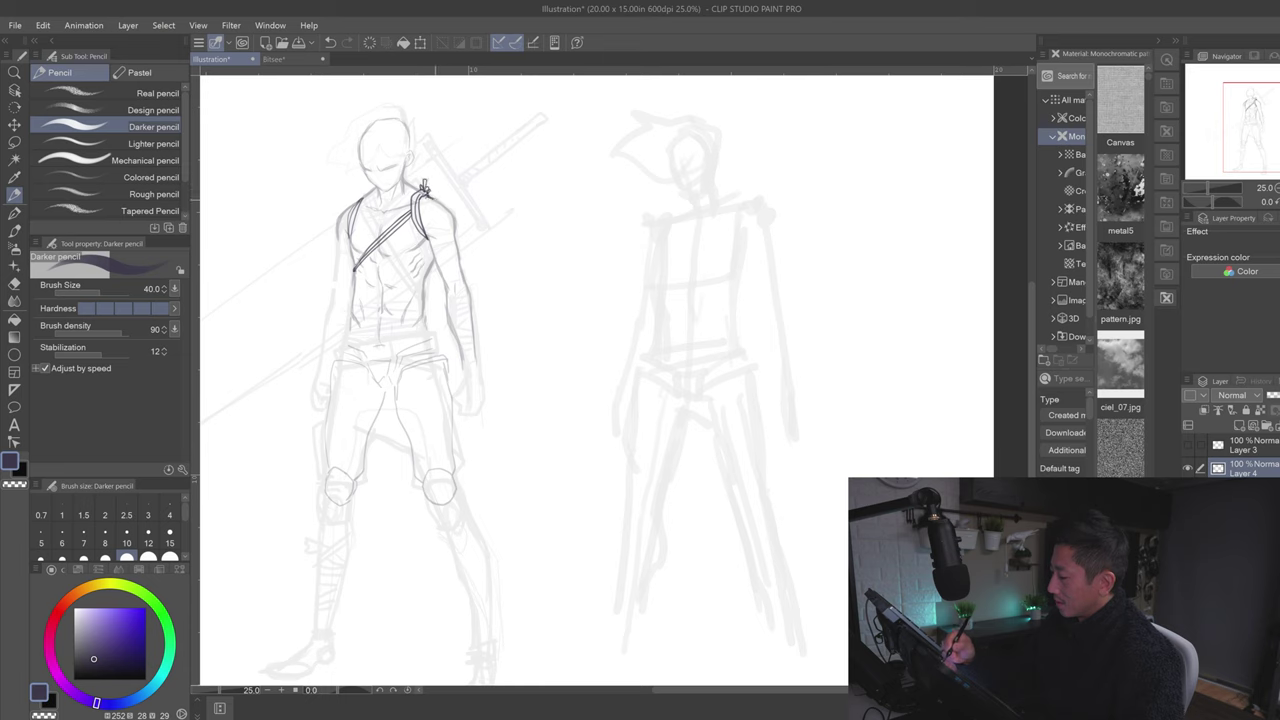
pyautogui.hotkey('ctrl', 'z')
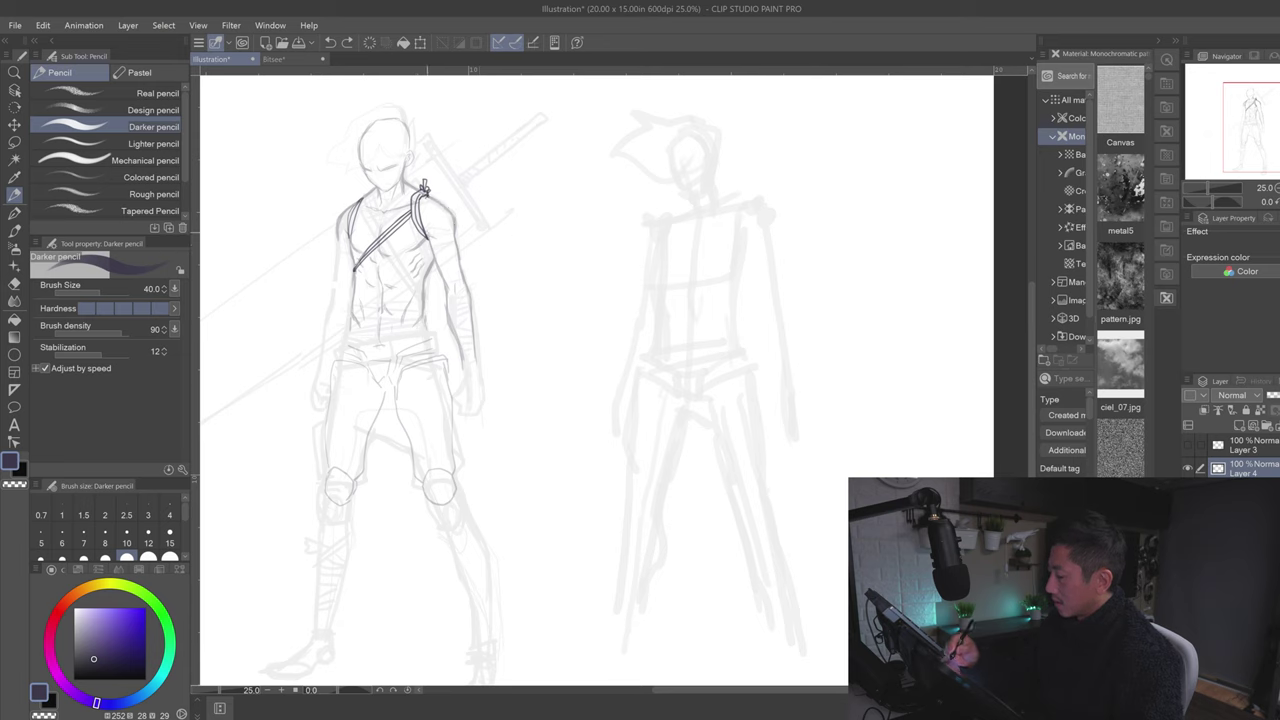
# Step: Draw the outline of a rounded shoulder plate with a flared upper edge on the sword-handle side
pyautogui.moveTo(442, 199); pyautogui.dragTo(457, 207)
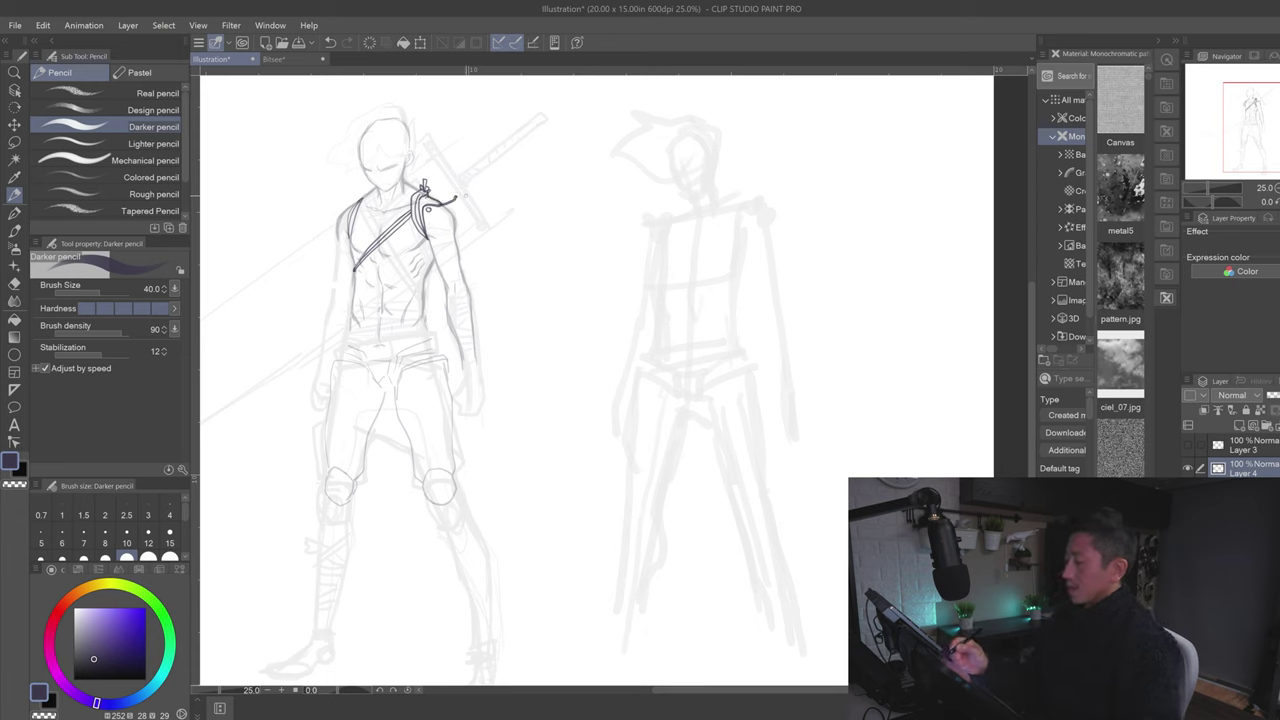
pyautogui.moveTo(345, 217)
pyautogui.mouseDown()
pyautogui.moveTo(293, 203)
pyautogui.moveTo(330, 262)
pyautogui.mouseUp()
pyautogui.hotkey('ctrl', 'z')
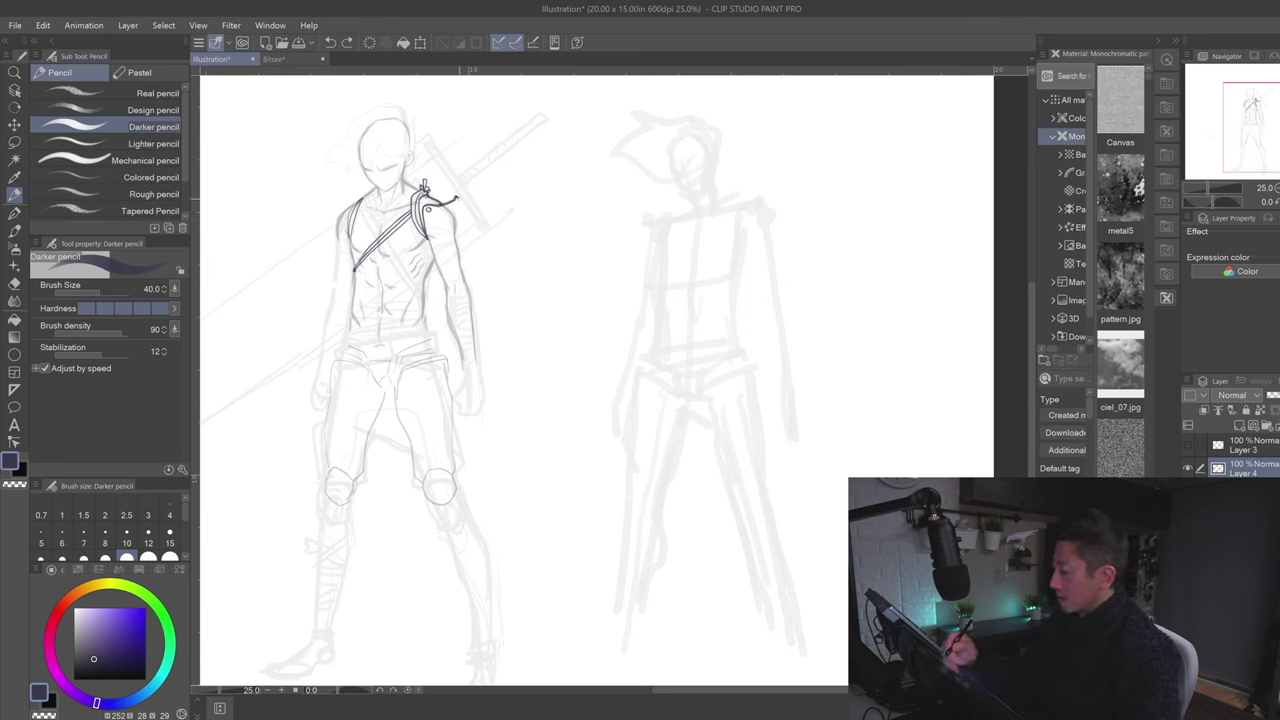
pyautogui.moveTo(467, 208); pyautogui.dragTo(454, 246)
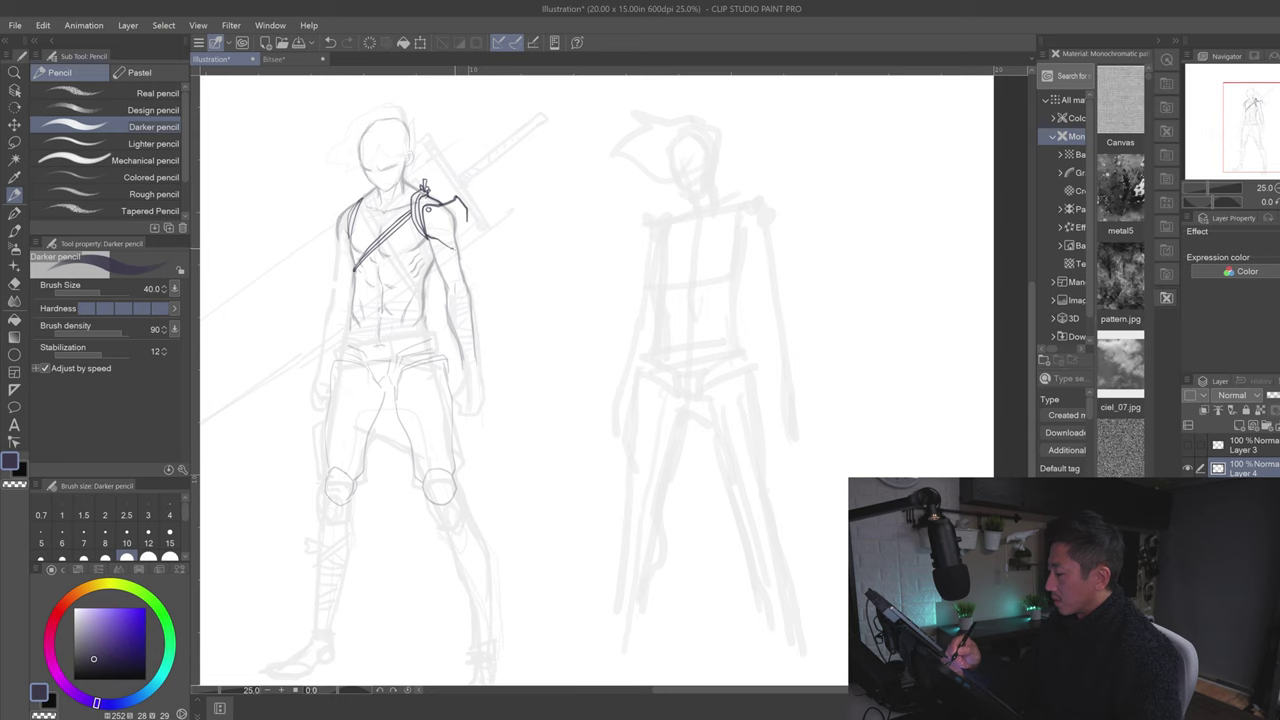
pyautogui.moveTo(466, 218); pyautogui.dragTo(455, 248)
pyautogui.hotkey('ctrl', 'z')
pyautogui.hotkey('ctrl', 'z')
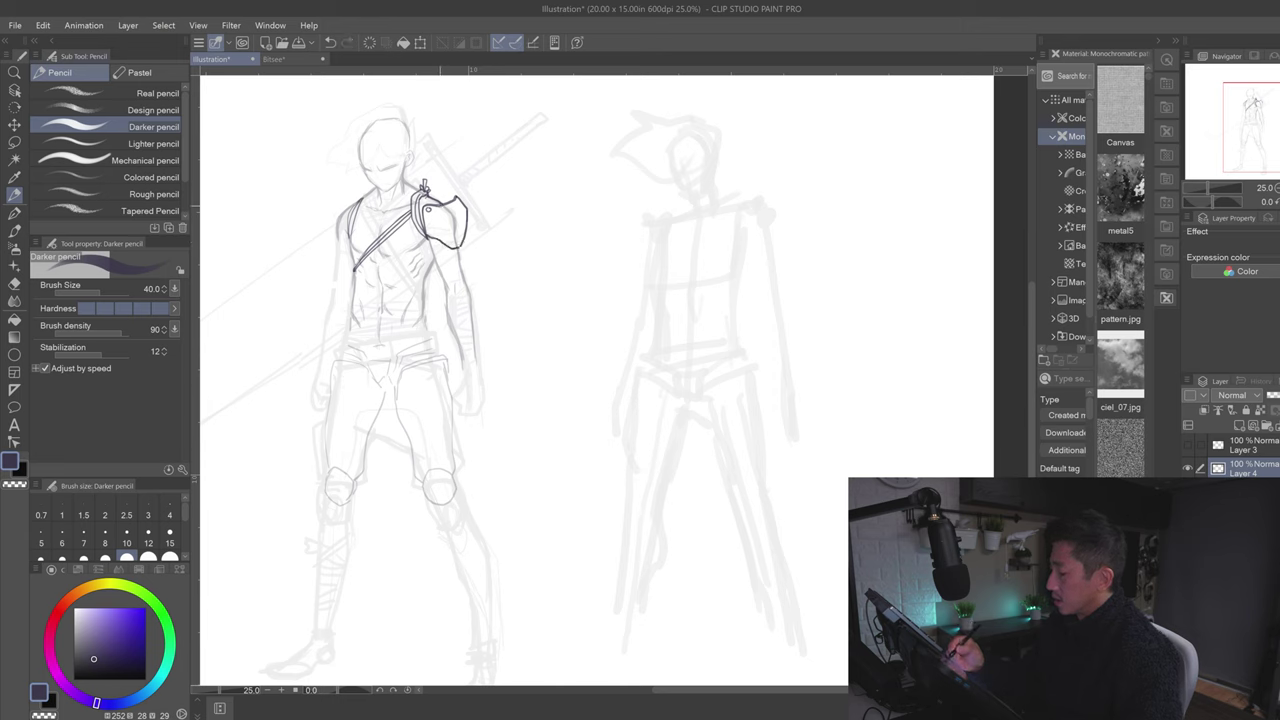
# Step: Add rim and lower-edge details to the shoulder plate and draw an upper-arm guard with a pointed elbow piece beneath it
pyautogui.press('e')
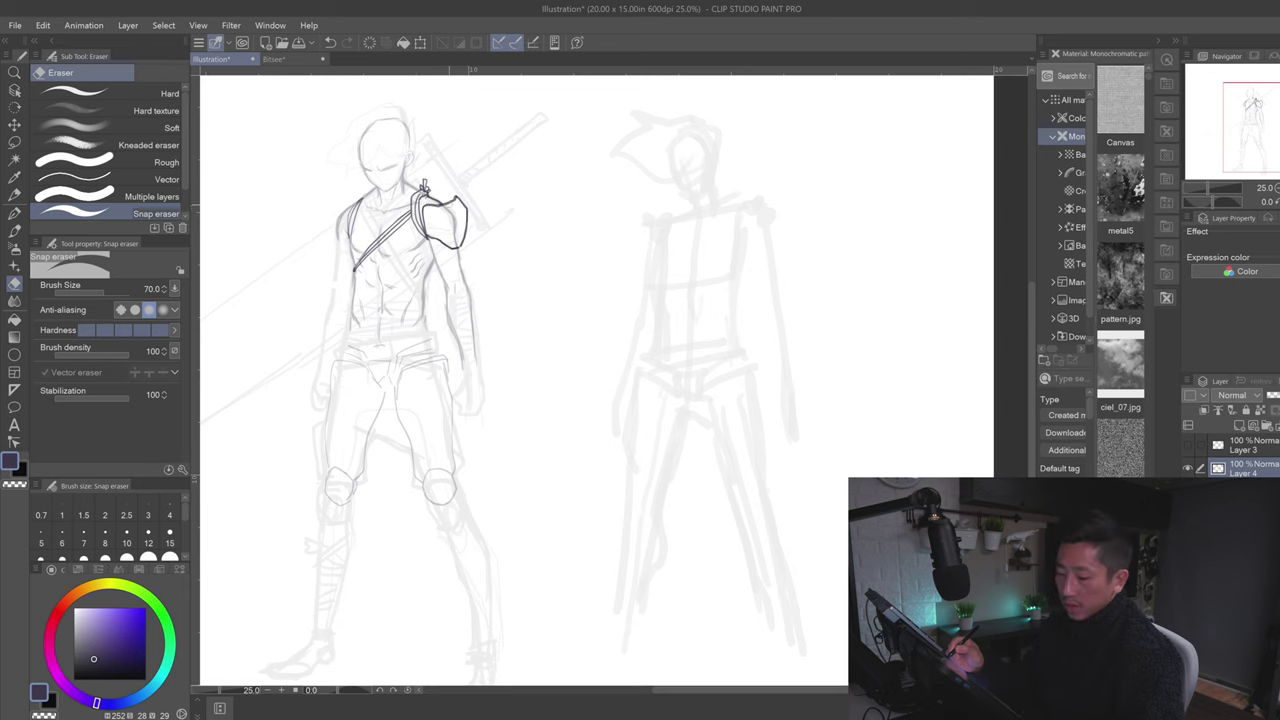
pyautogui.press('p')
pyautogui.moveTo(469, 209); pyautogui.dragTo(443, 220)
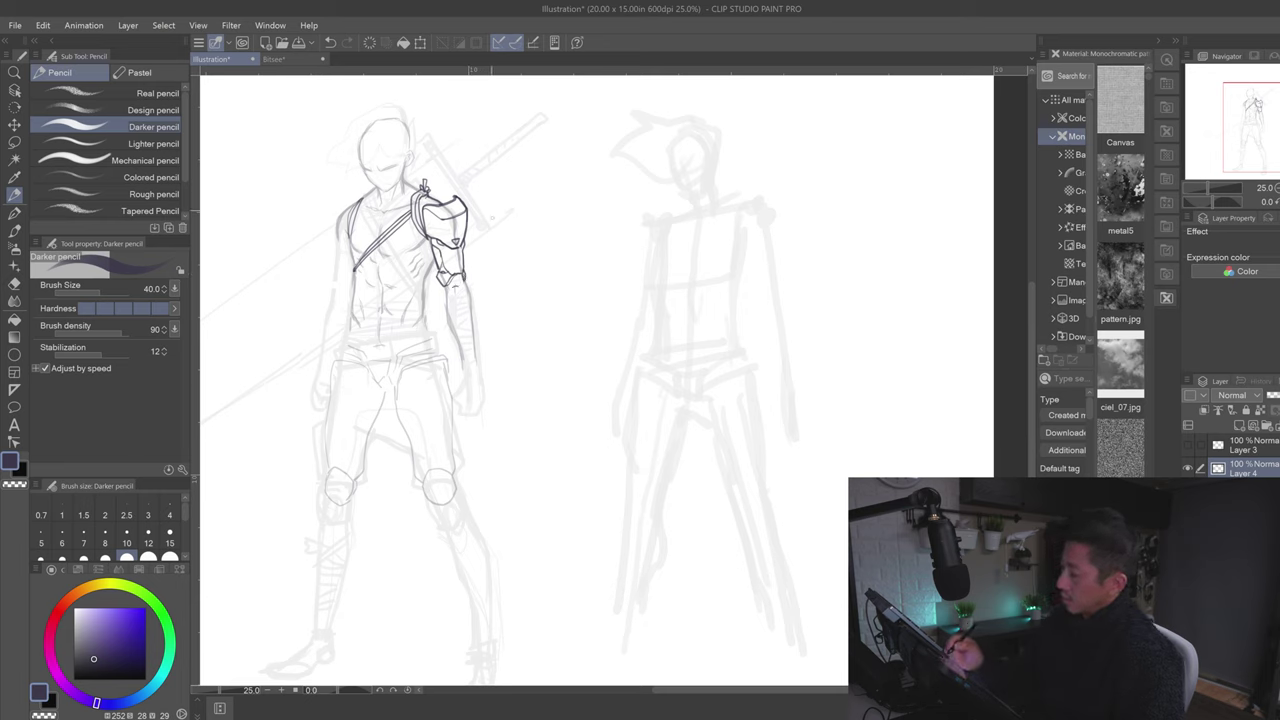
# Step: Lasso the shoulder and arm armor, scale it to 124%, reposition it over the arm, clear the selection, and return to the Darker pencil
pyautogui.press('m')
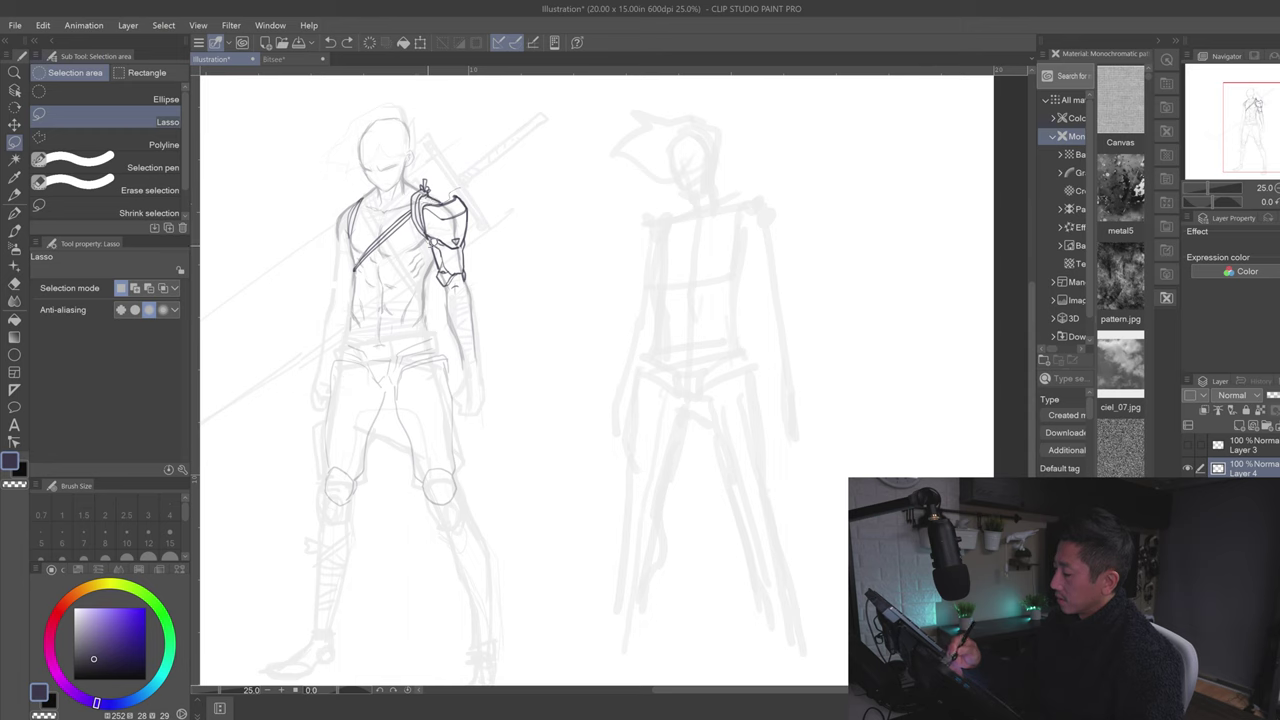
pyautogui.moveTo(433, 240)
pyautogui.mouseDown()
pyautogui.moveTo(460, 295)
pyautogui.moveTo(474, 194)
pyautogui.moveTo(432, 185)
pyautogui.moveTo(520, 160)
pyautogui.moveTo(508, 164)
pyautogui.mouseUp()
pyautogui.click(510, 318)
pyautogui.moveTo(468, 225); pyautogui.dragTo(465, 243)
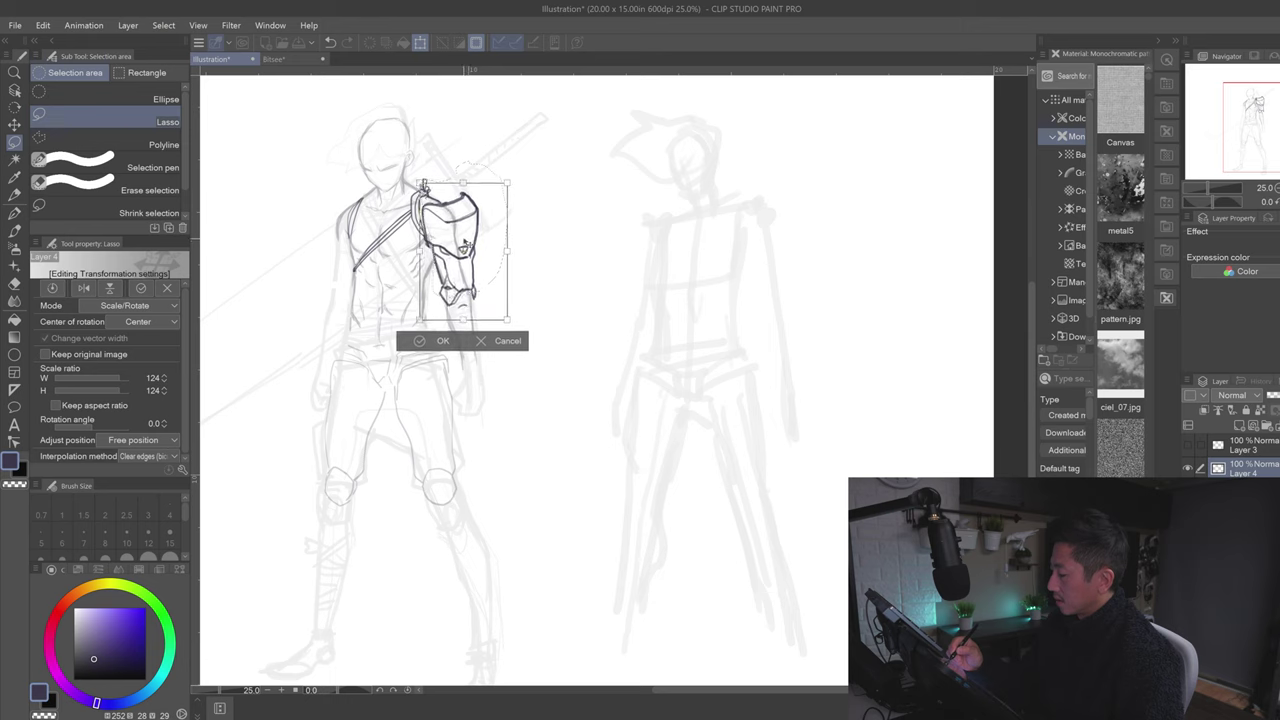
pyautogui.click(425, 341)
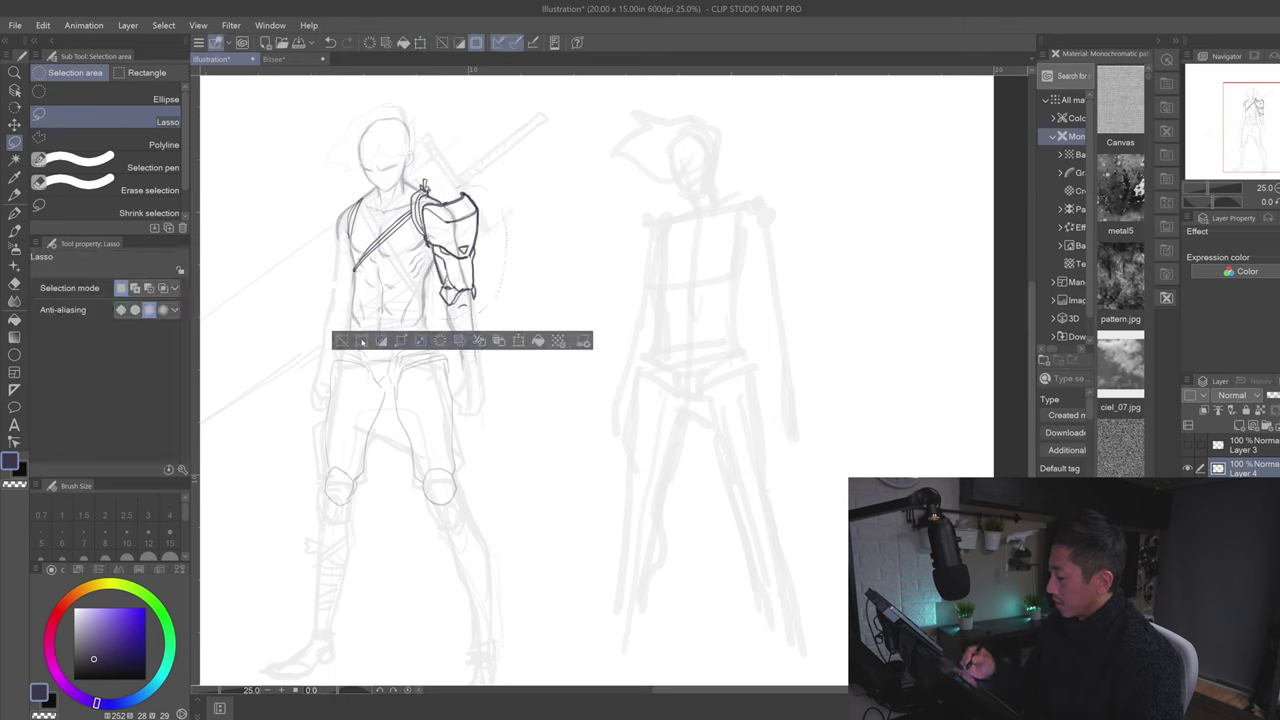
pyautogui.click(364, 336)
pyautogui.press('p')
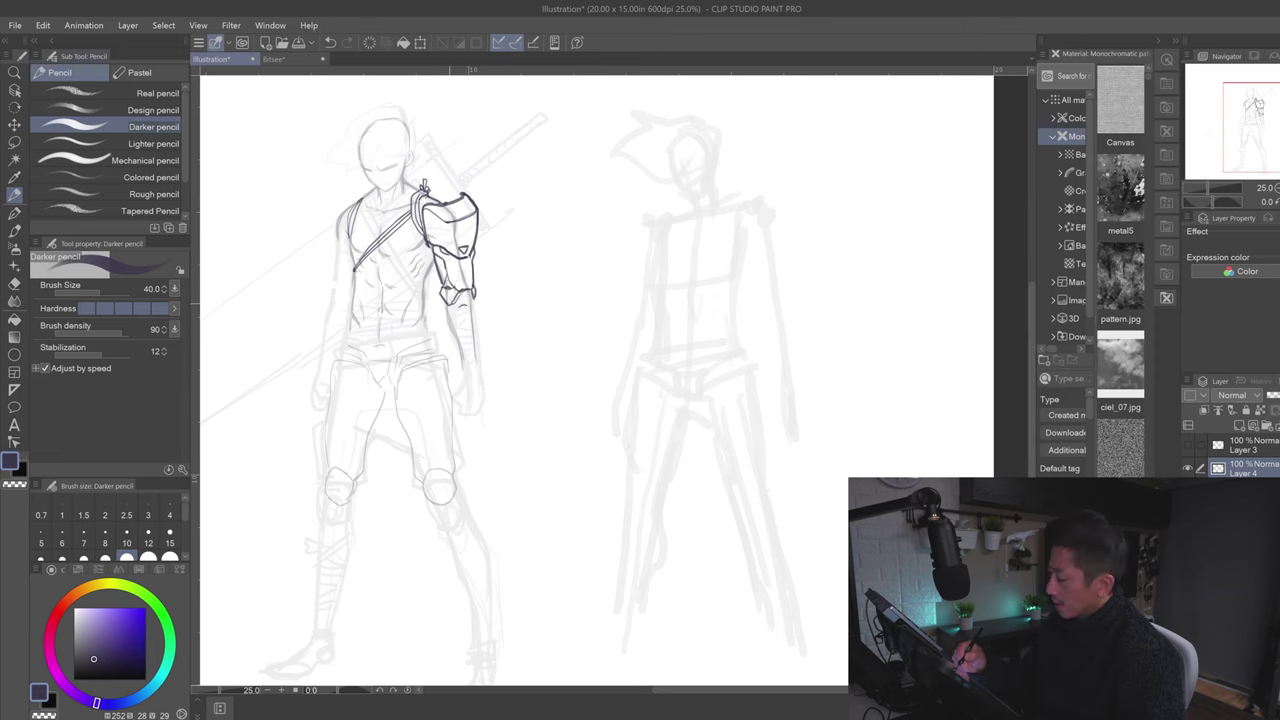
# Step: Try drawing the forearm contour and a banded wrist cuff below the elbow armor
pyautogui.hotkey('ctrl', 'z')
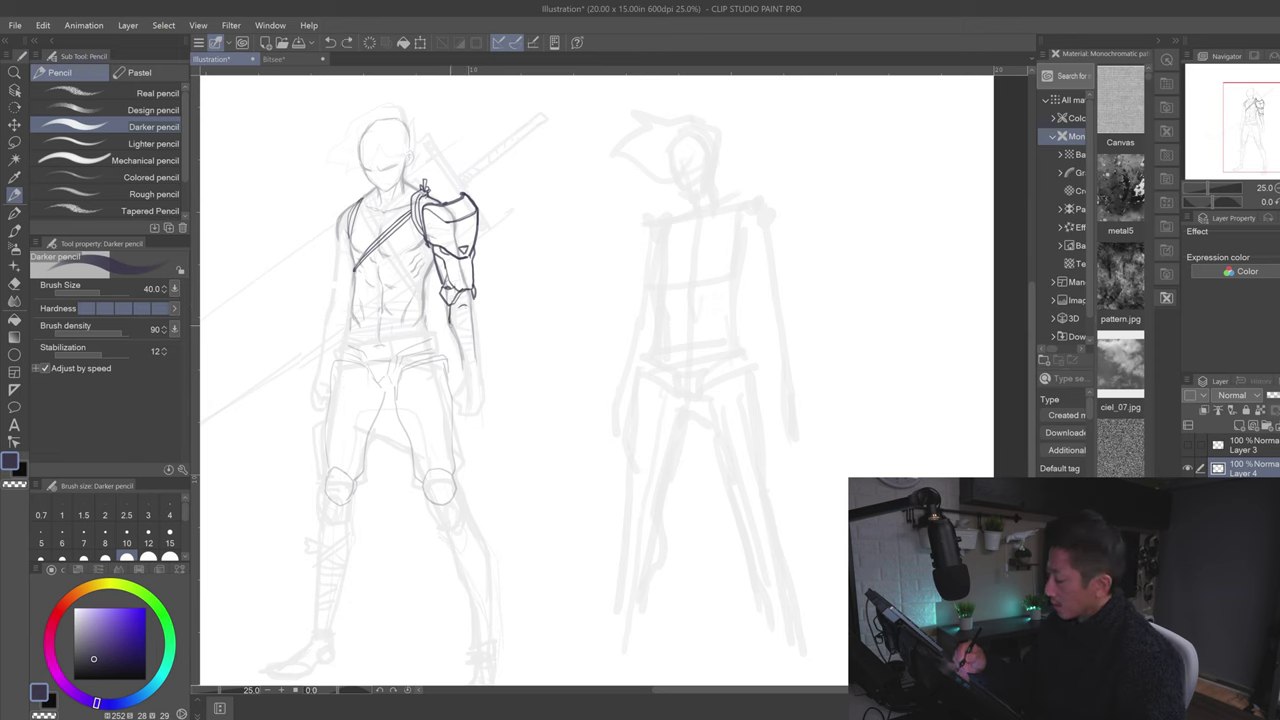
pyautogui.moveTo(449, 322)
pyautogui.mouseDown()
pyautogui.moveTo(462, 364)
pyautogui.moveTo(474, 356)
pyautogui.mouseUp()
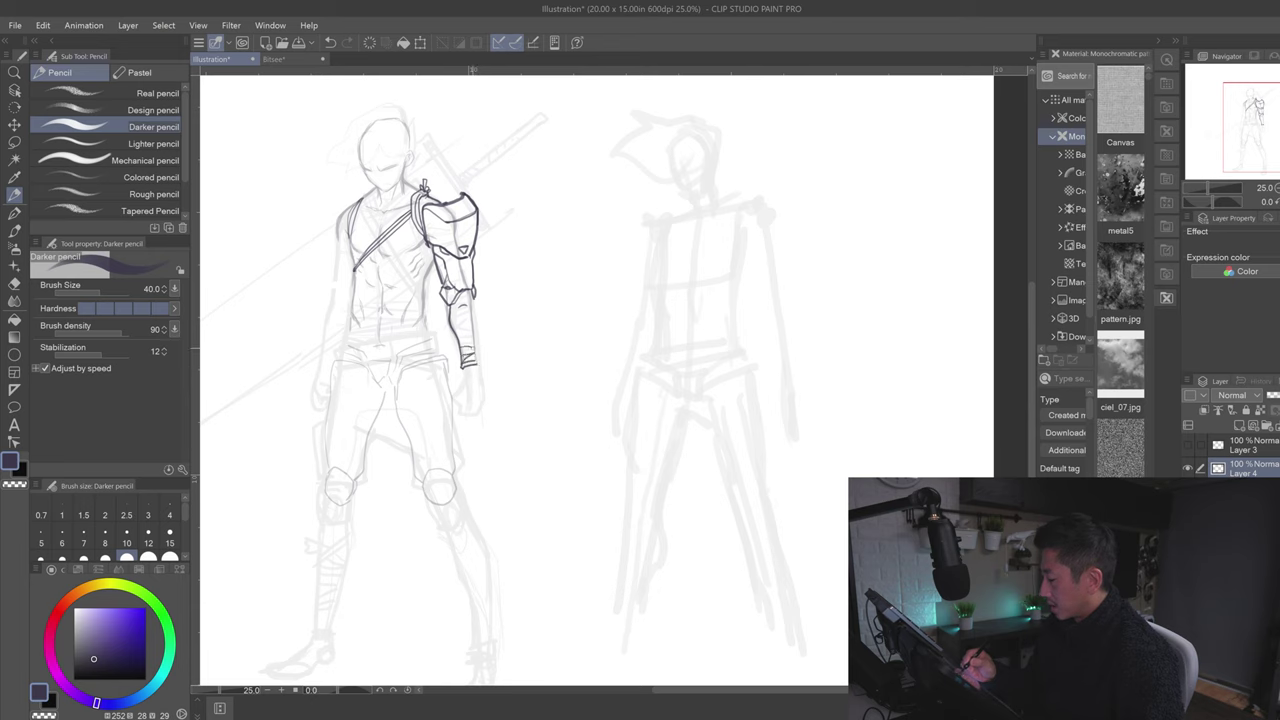
pyautogui.hotkey('ctrl', 'z')
pyautogui.hotkey('ctrl', 'z')
pyautogui.hotkey('ctrl', 'z')
pyautogui.hotkey('ctrl', 'z')
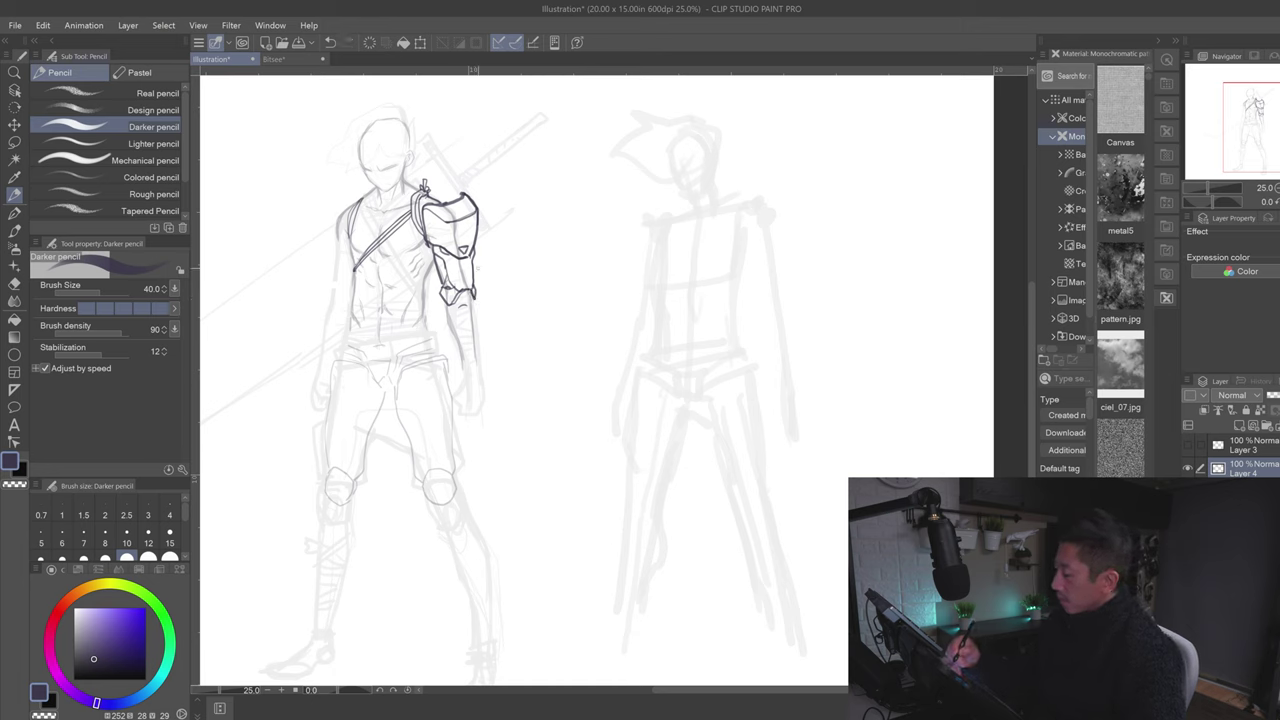
# Step: Draw an angular guard flaring outward from the forearm, with a small hooked detail on its outer edge
pyautogui.moveTo(477, 280)
pyautogui.mouseDown()
pyautogui.moveTo(499, 256)
pyautogui.moveTo(476, 280)
pyautogui.moveTo(483, 319)
pyautogui.mouseUp()
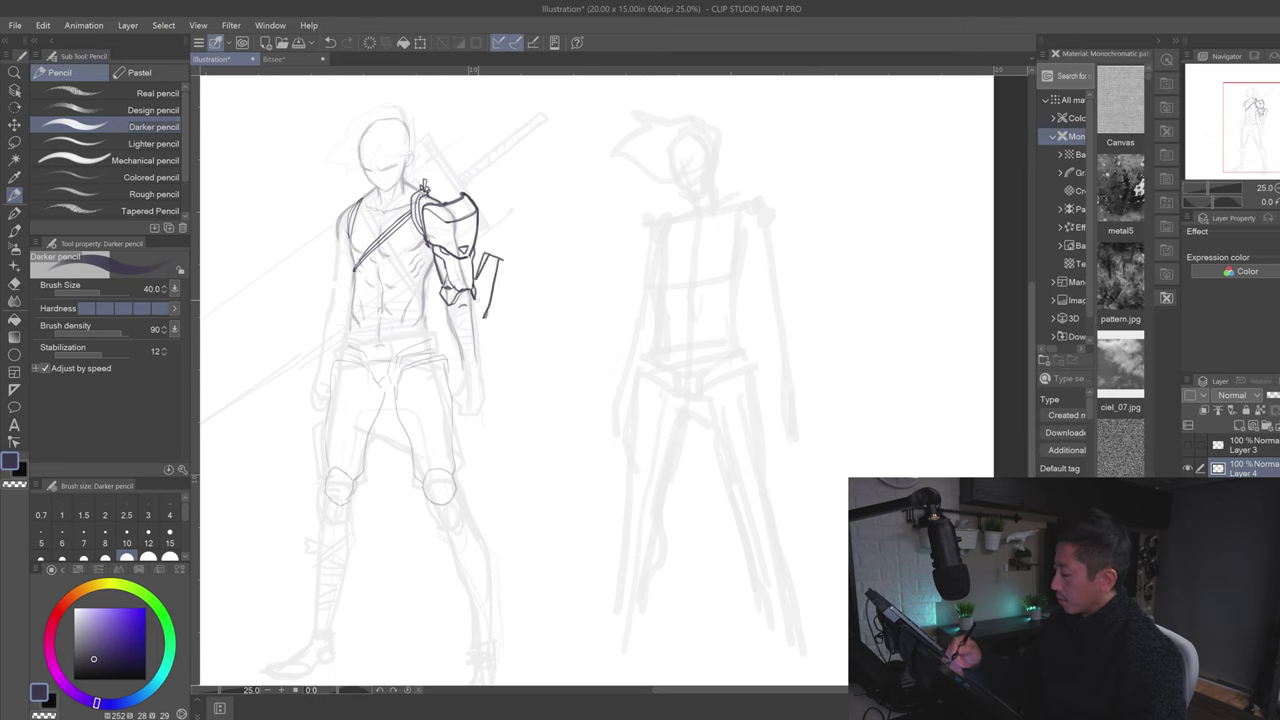
pyautogui.hotkey('ctrl', 'z')
pyautogui.moveTo(463, 244); pyautogui.dragTo(471, 252)
pyautogui.moveTo(485, 287); pyautogui.dragTo(510, 298)
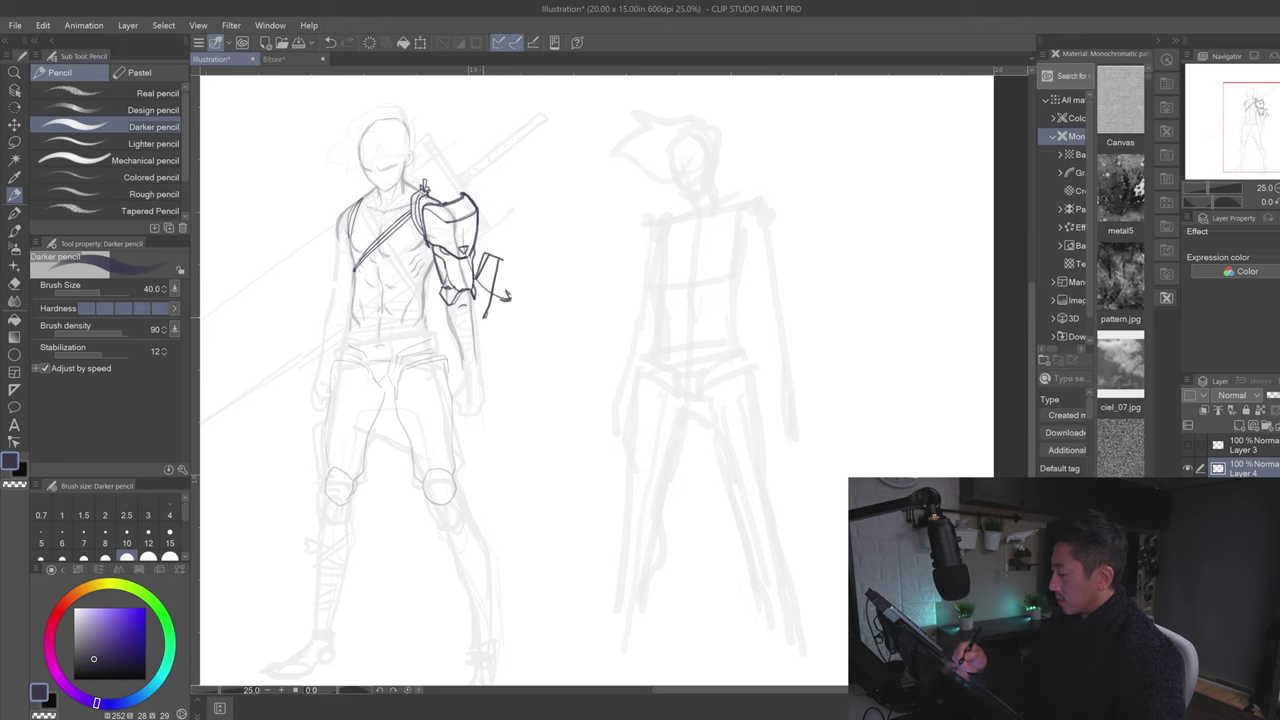
pyautogui.moveTo(484, 313); pyautogui.dragTo(479, 330)
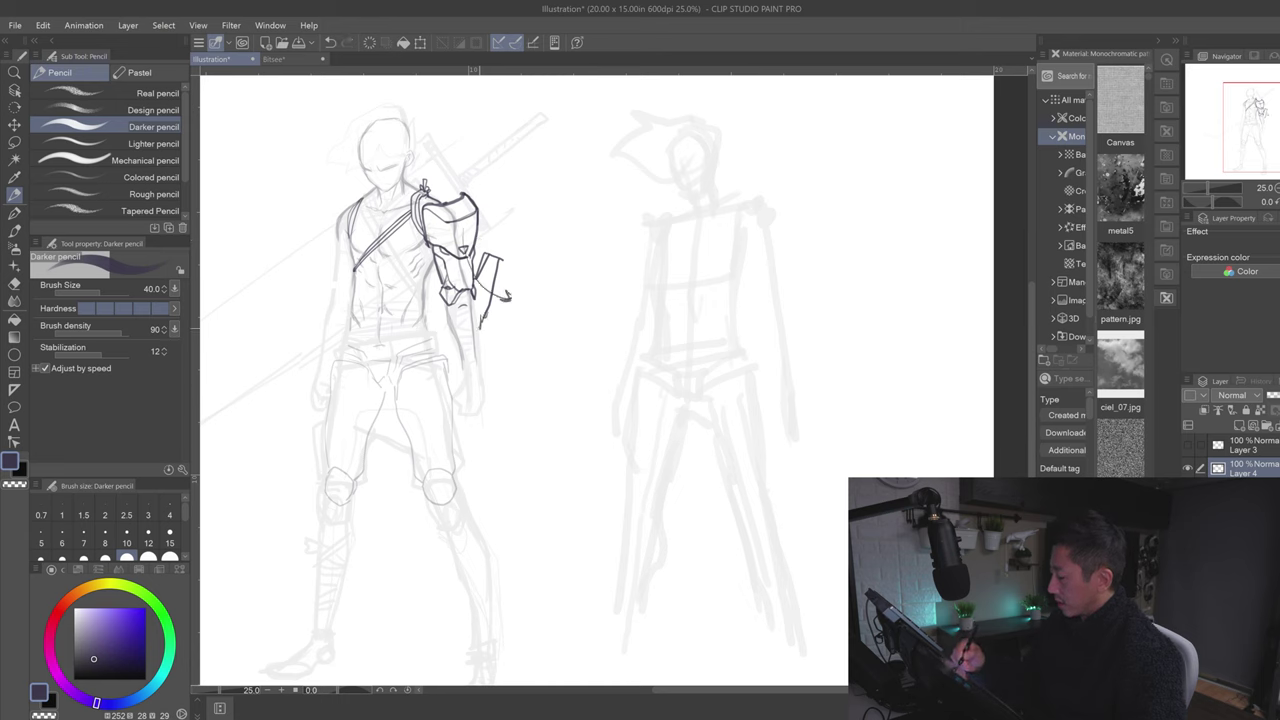
# Step: Draw the forearm and hand contour below the elbow armor and wrap the forearm with cross bands
pyautogui.moveTo(454, 304)
pyautogui.mouseDown()
pyautogui.moveTo(478, 330)
pyautogui.moveTo(476, 356)
pyautogui.moveTo(458, 356)
pyautogui.moveTo(471, 365)
pyautogui.mouseUp()
pyautogui.hotkey('ctrl', 'z')
pyautogui.hotkey('ctrl', 'z')
pyautogui.hotkey('ctrl', 'z')
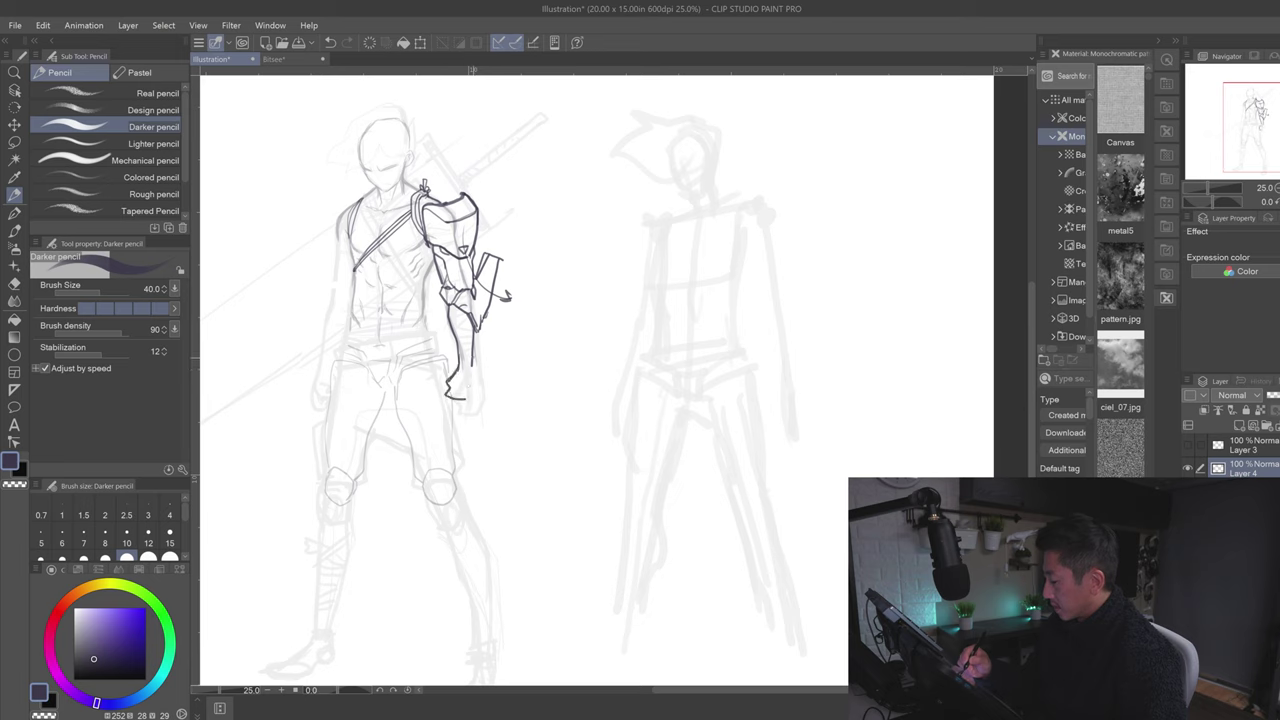
pyautogui.moveTo(473, 357)
pyautogui.mouseDown()
pyautogui.moveTo(467, 397)
pyautogui.moveTo(470, 355)
pyautogui.mouseUp()
pyautogui.hotkey('ctrl', 'z')
pyautogui.moveTo(460, 348); pyautogui.dragTo(469, 330)
pyautogui.moveTo(453, 326); pyautogui.dragTo(465, 322)
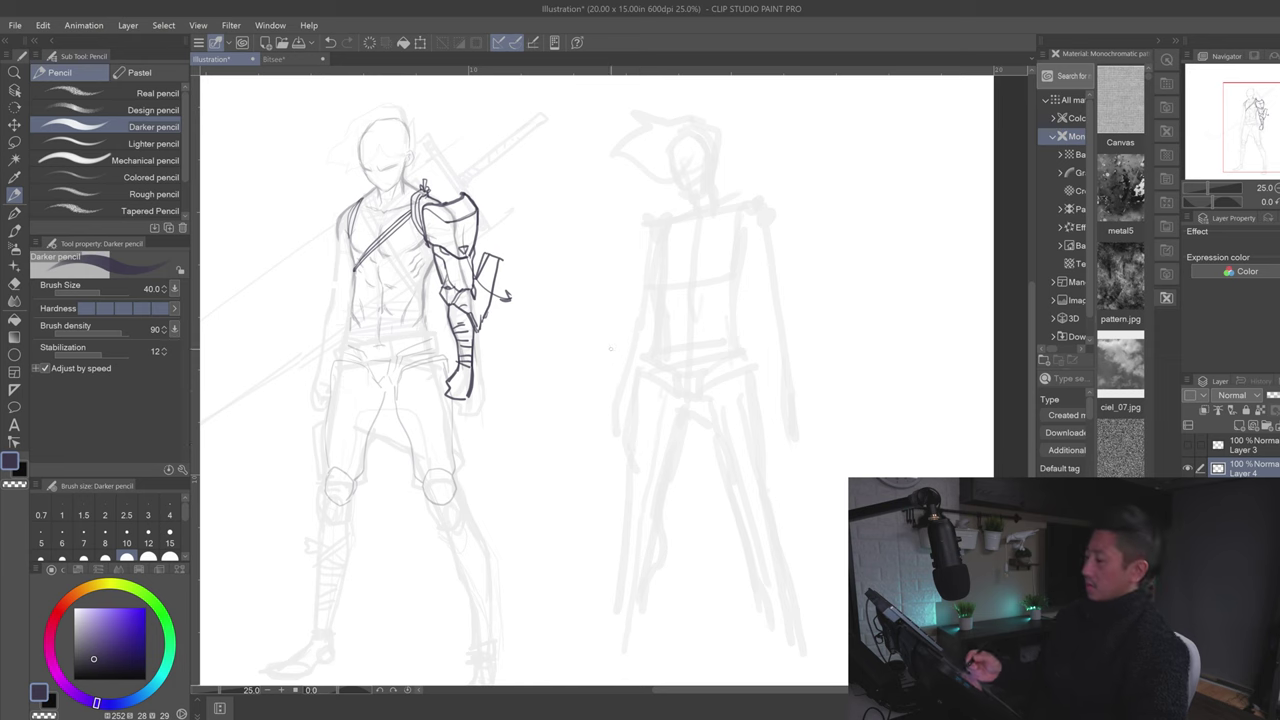
# Step: Set the pencil's brush size to 100 and add a new layer above the armor sketch
pyautogui.scroll(-2, 611, 349)
pyautogui.scroll(2, 611, 349)
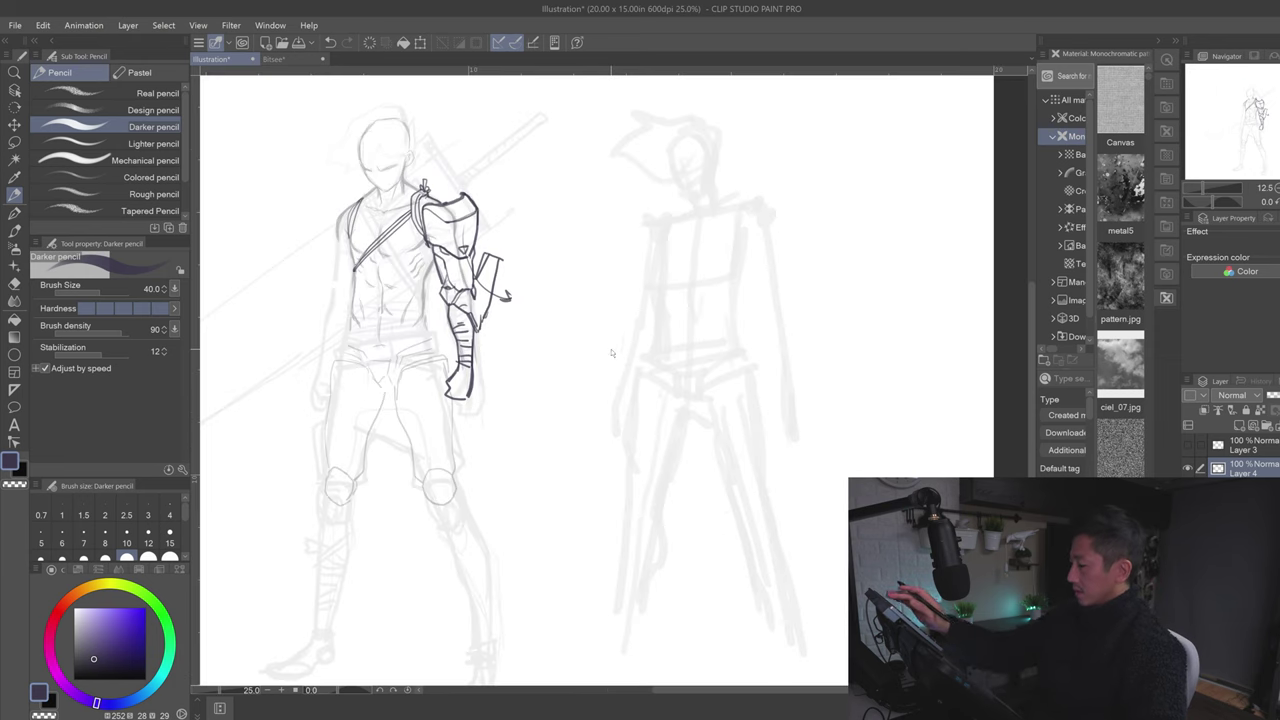
pyautogui.hotkey('ctrl', '-')
pyautogui.moveTo(578, 352); pyautogui.dragTo(540, 355)
pyautogui.press(']')
pyautogui.press(']')
pyautogui.press(']')
pyautogui.press(']')
pyautogui.press(']')
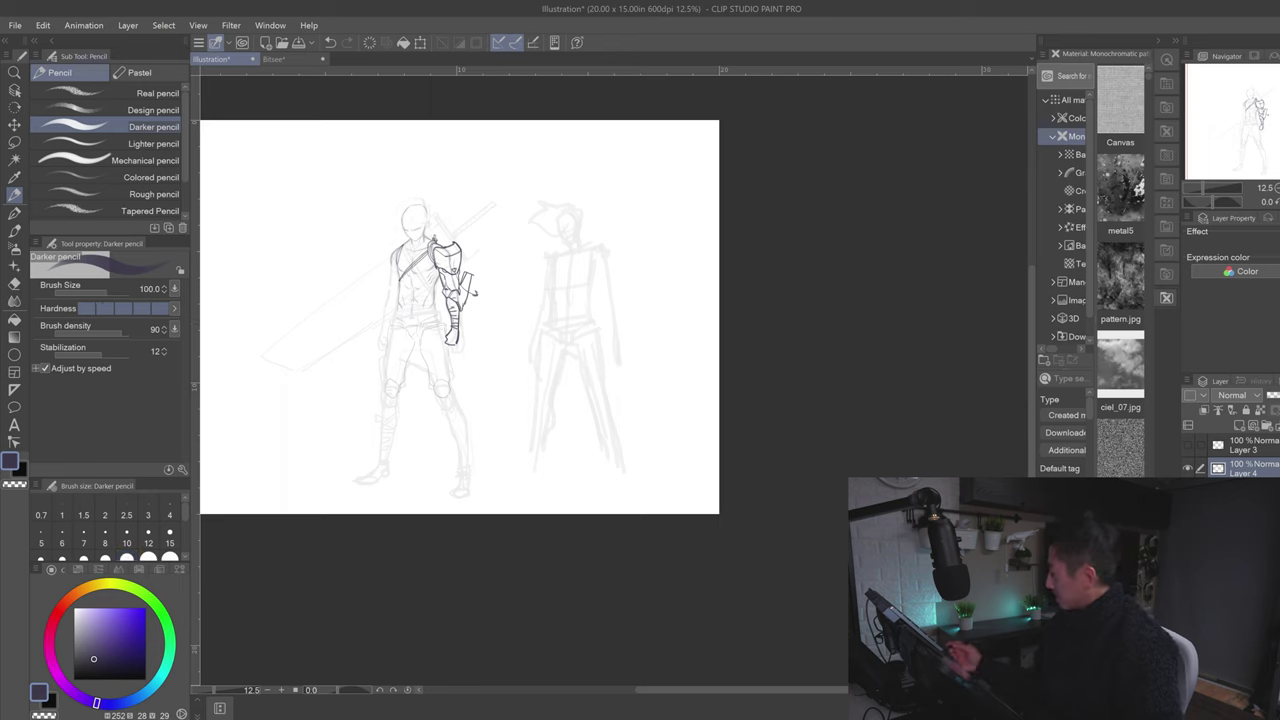
pyautogui.click(1239, 425)
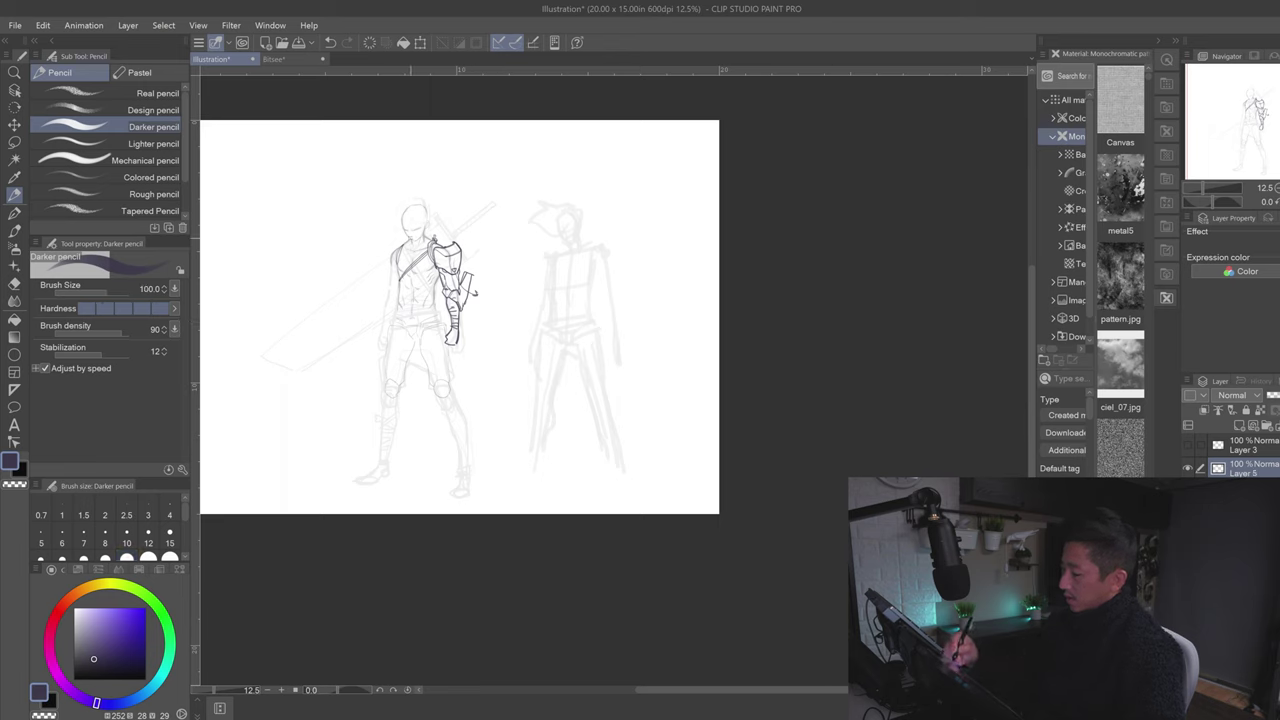
# Step: Trace the swordsman's head, the outer edge of the armored arm and the sides of the torso with heavy contour lines
pyautogui.moveTo(410, 240)
pyautogui.mouseDown()
pyautogui.moveTo(402, 212)
pyautogui.moveTo(420, 203)
pyautogui.mouseUp()
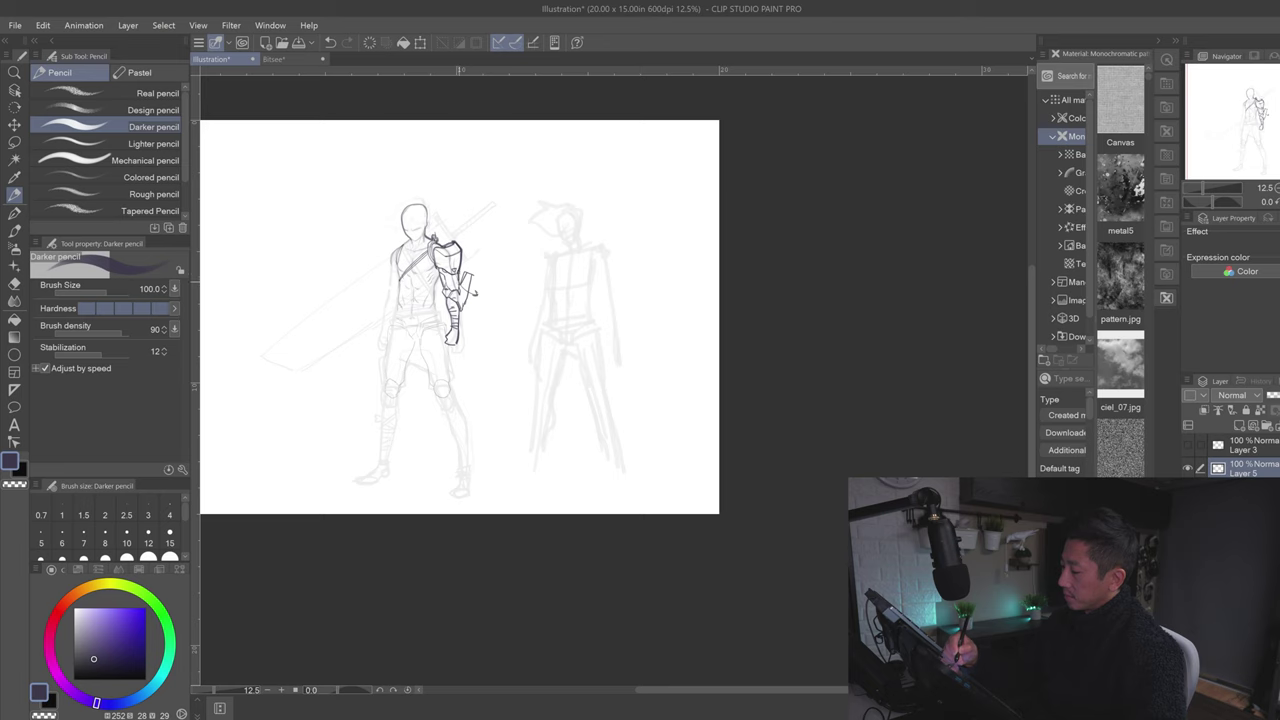
pyautogui.moveTo(472, 281); pyautogui.dragTo(457, 340)
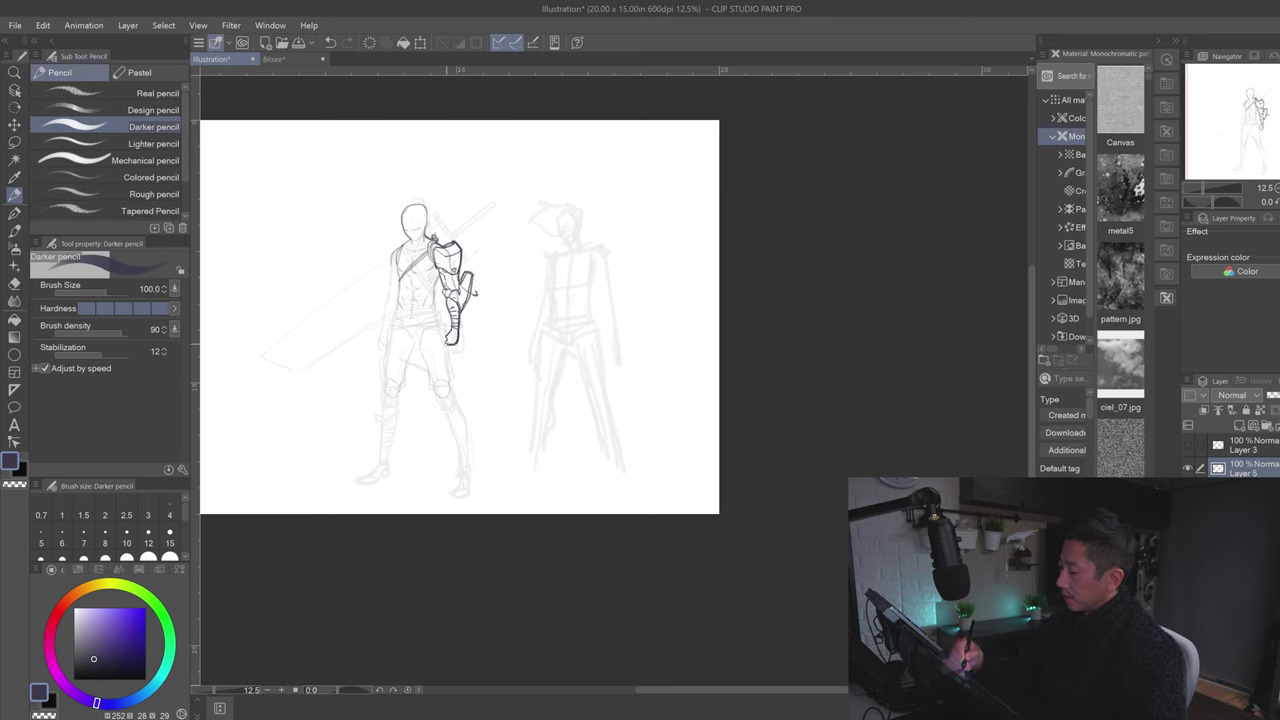
pyautogui.moveTo(442, 276); pyautogui.dragTo(437, 320)
pyautogui.moveTo(400, 245); pyautogui.dragTo(390, 296)
pyautogui.hotkey('ctrl', 'z')
pyautogui.hotkey('ctrl', 'z')
pyautogui.hotkey('ctrl', 'z')
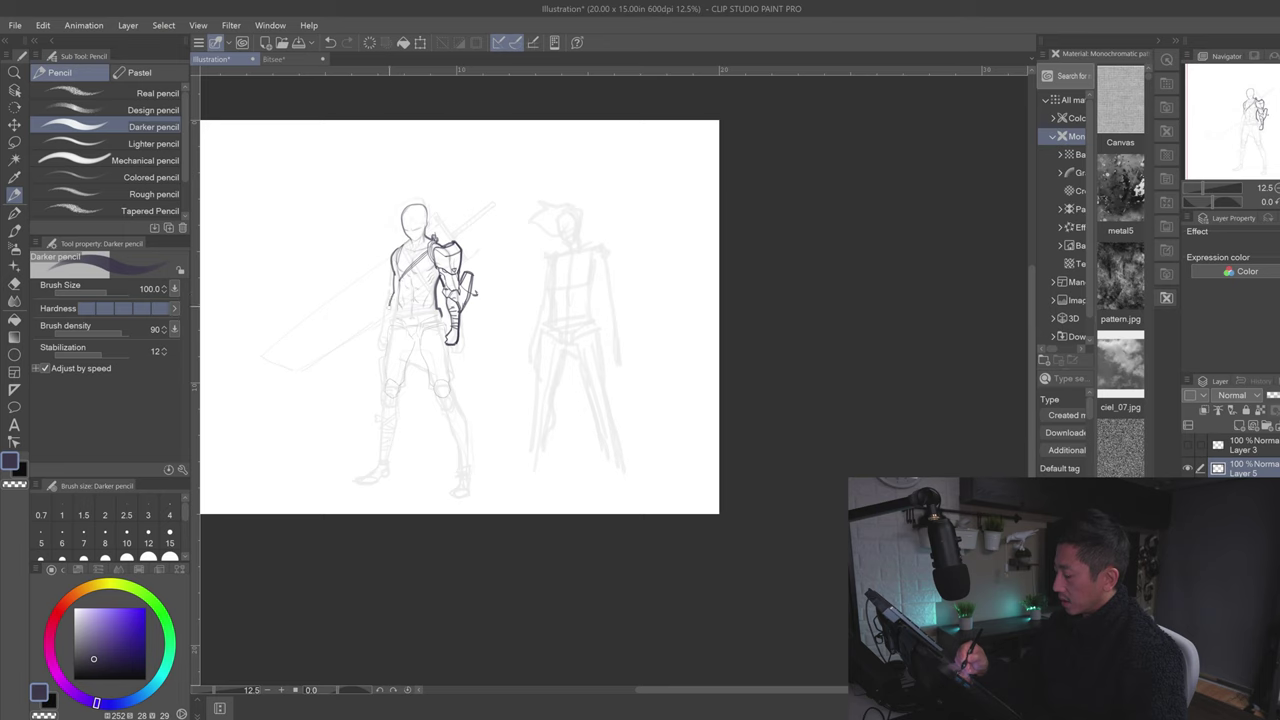
# Step: Outline the unarmored arm and hand, then the baggy trousers ending at the knees
pyautogui.hotkey('ctrl', 'z')
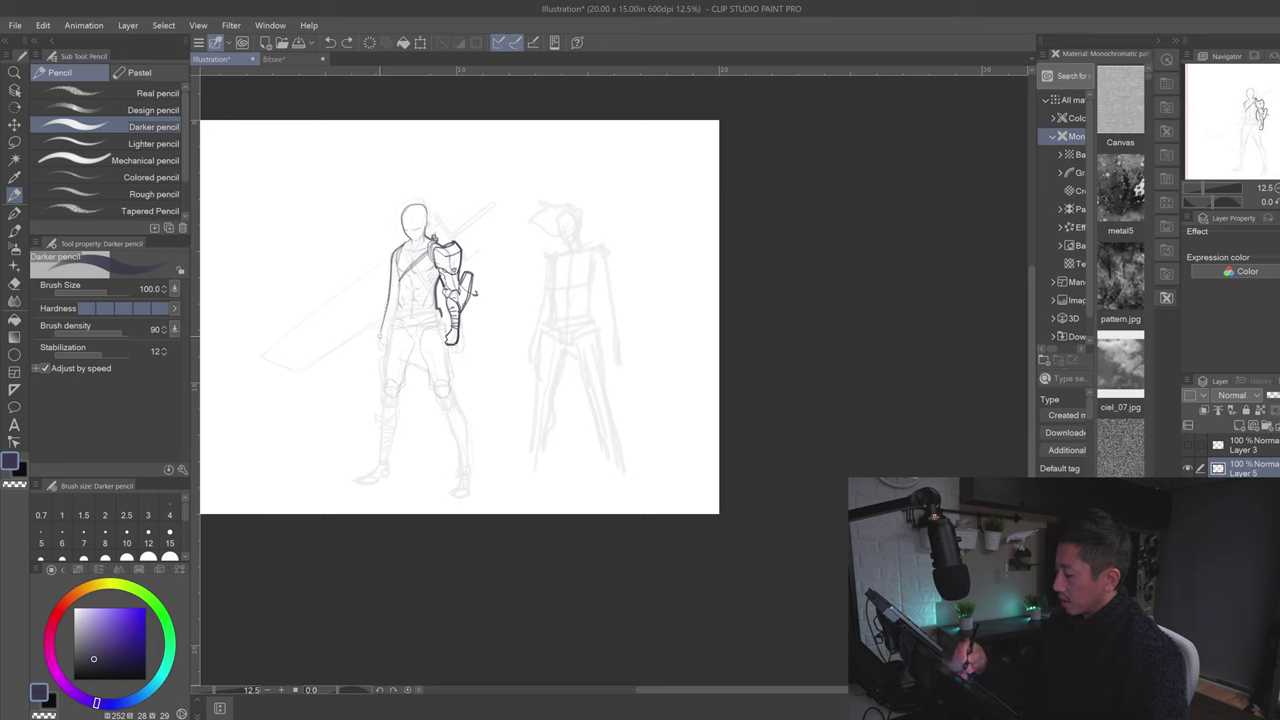
pyautogui.hotkey('ctrl', 'z')
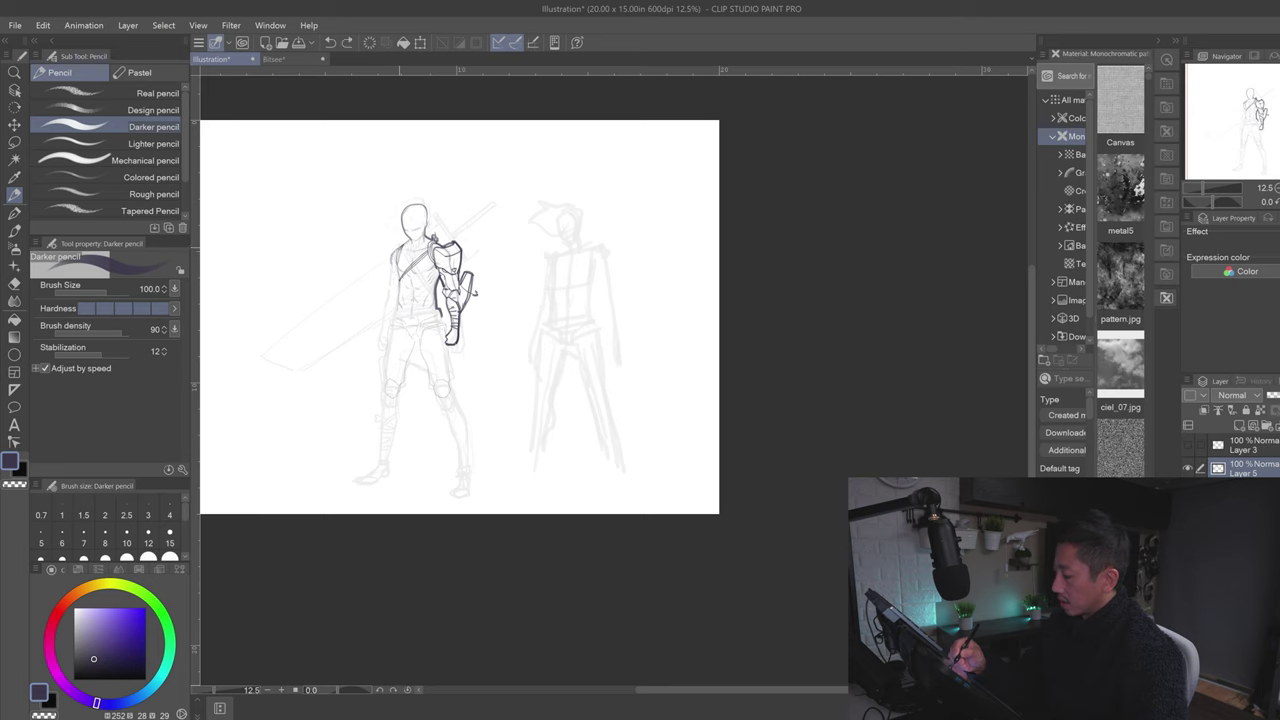
pyautogui.hotkey('ctrl', 'z')
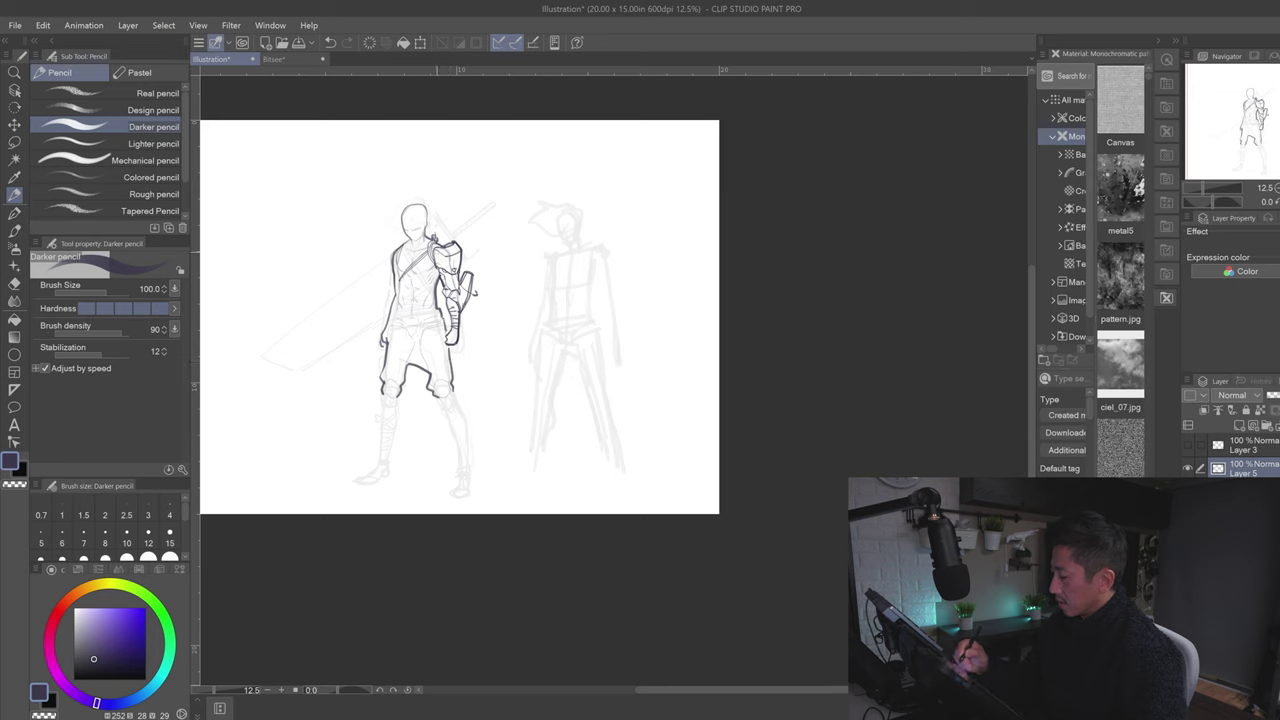
# Step: Draw spiky, windswept hair around the head and rework the trouser line between the legs
pyautogui.moveTo(403, 222); pyautogui.dragTo(408, 204)
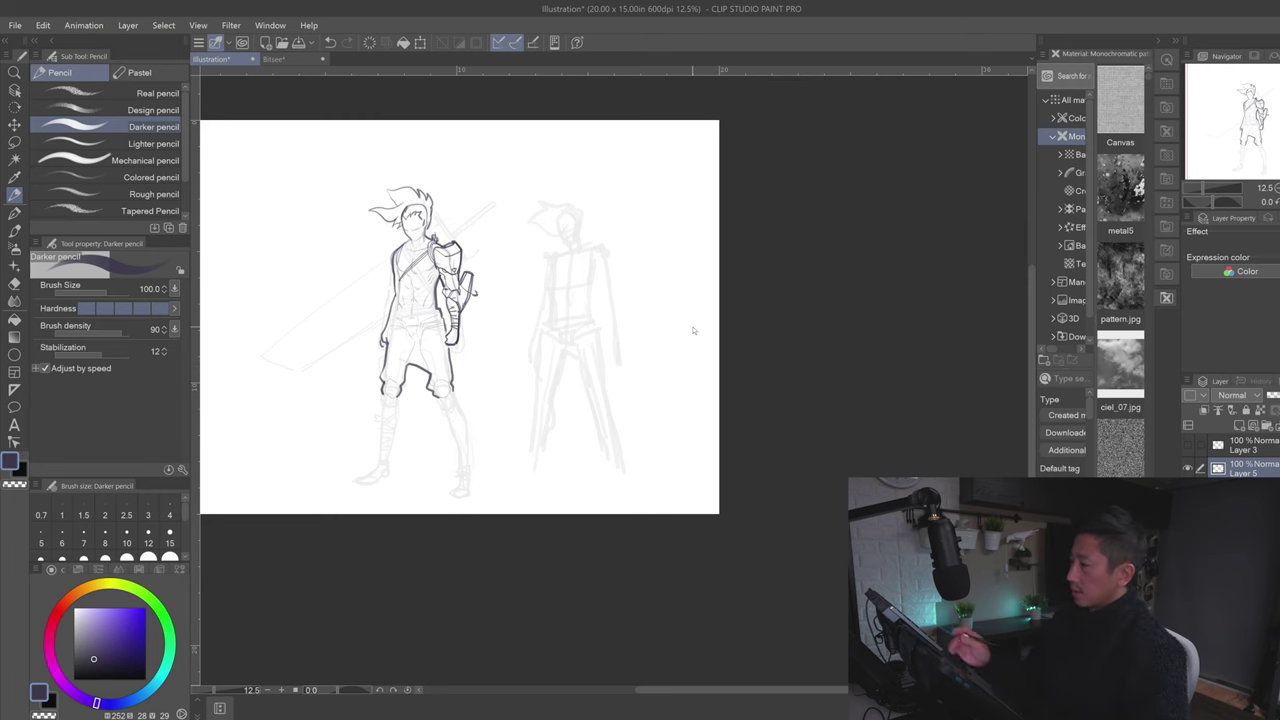
pyautogui.scroll(2, 694, 331)
pyautogui.moveTo(309, 377)
pyautogui.mouseDown()
pyautogui.moveTo(625, 417)
pyautogui.moveTo(609, 434)
pyautogui.mouseUp()
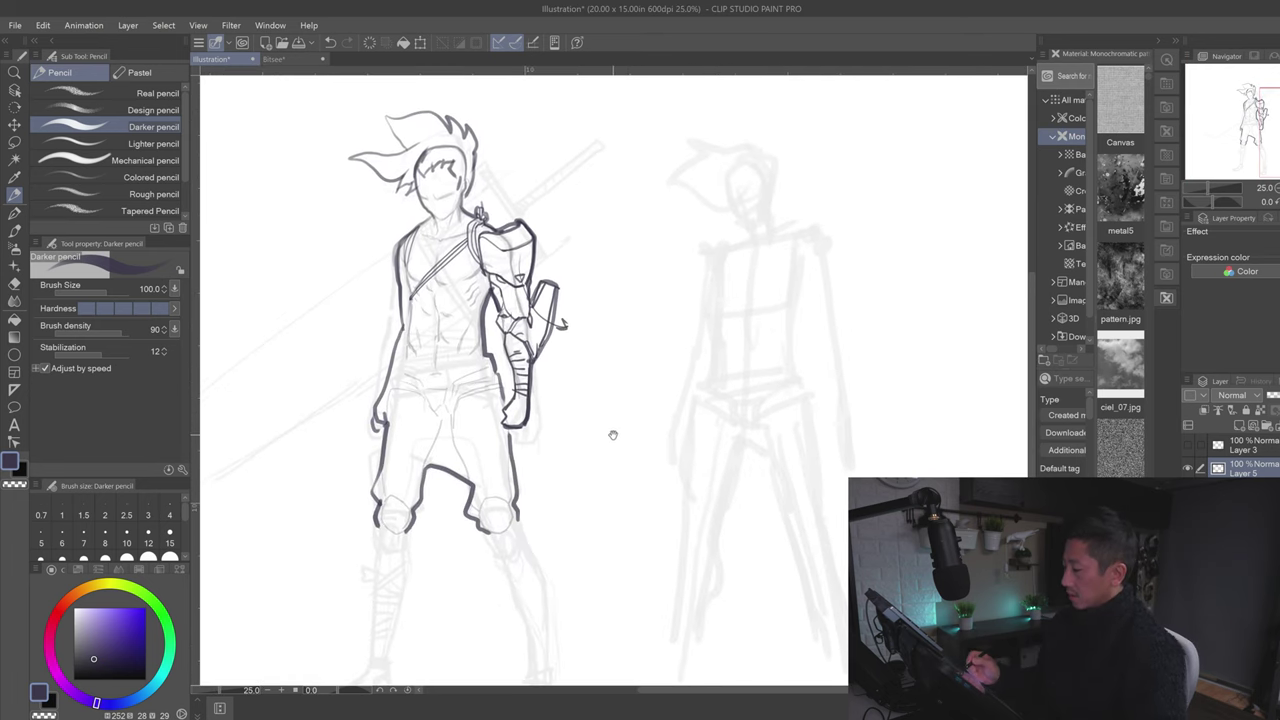
pyautogui.moveTo(583, 497); pyautogui.dragTo(565, 470)
pyautogui.moveTo(448, 457)
pyautogui.mouseDown()
pyautogui.moveTo(395, 429)
pyautogui.moveTo(405, 421)
pyautogui.mouseUp()
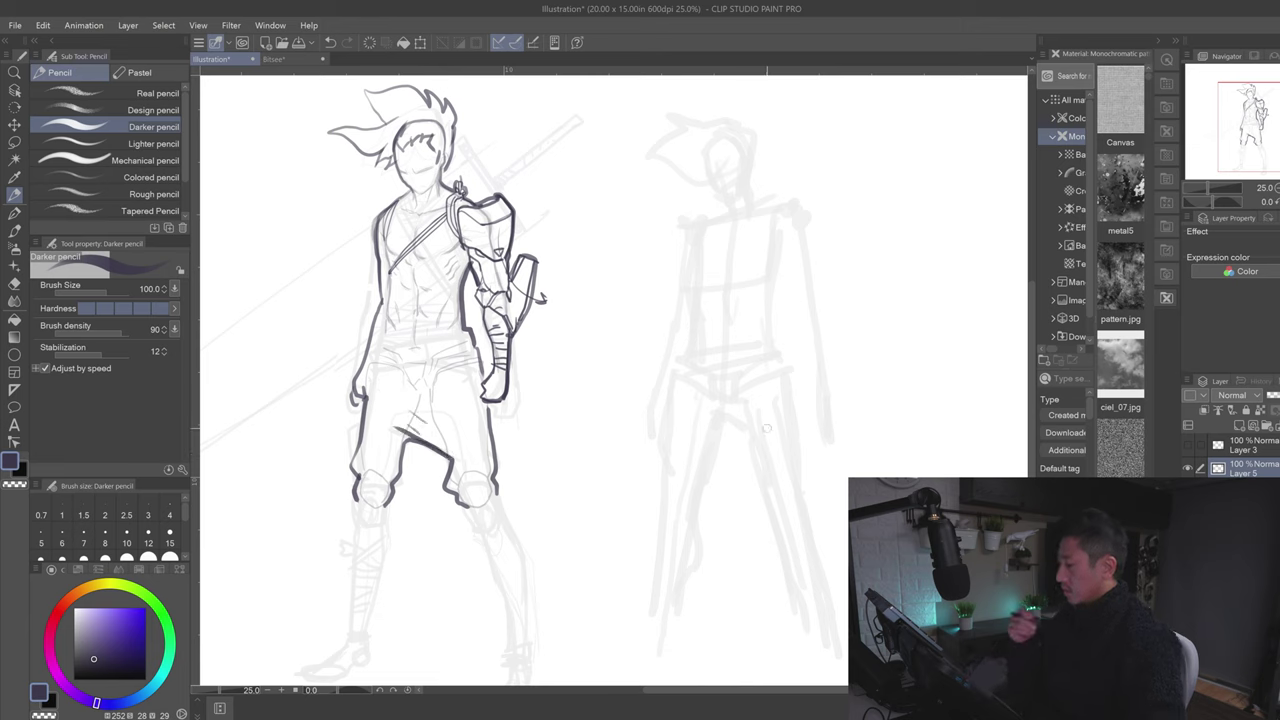